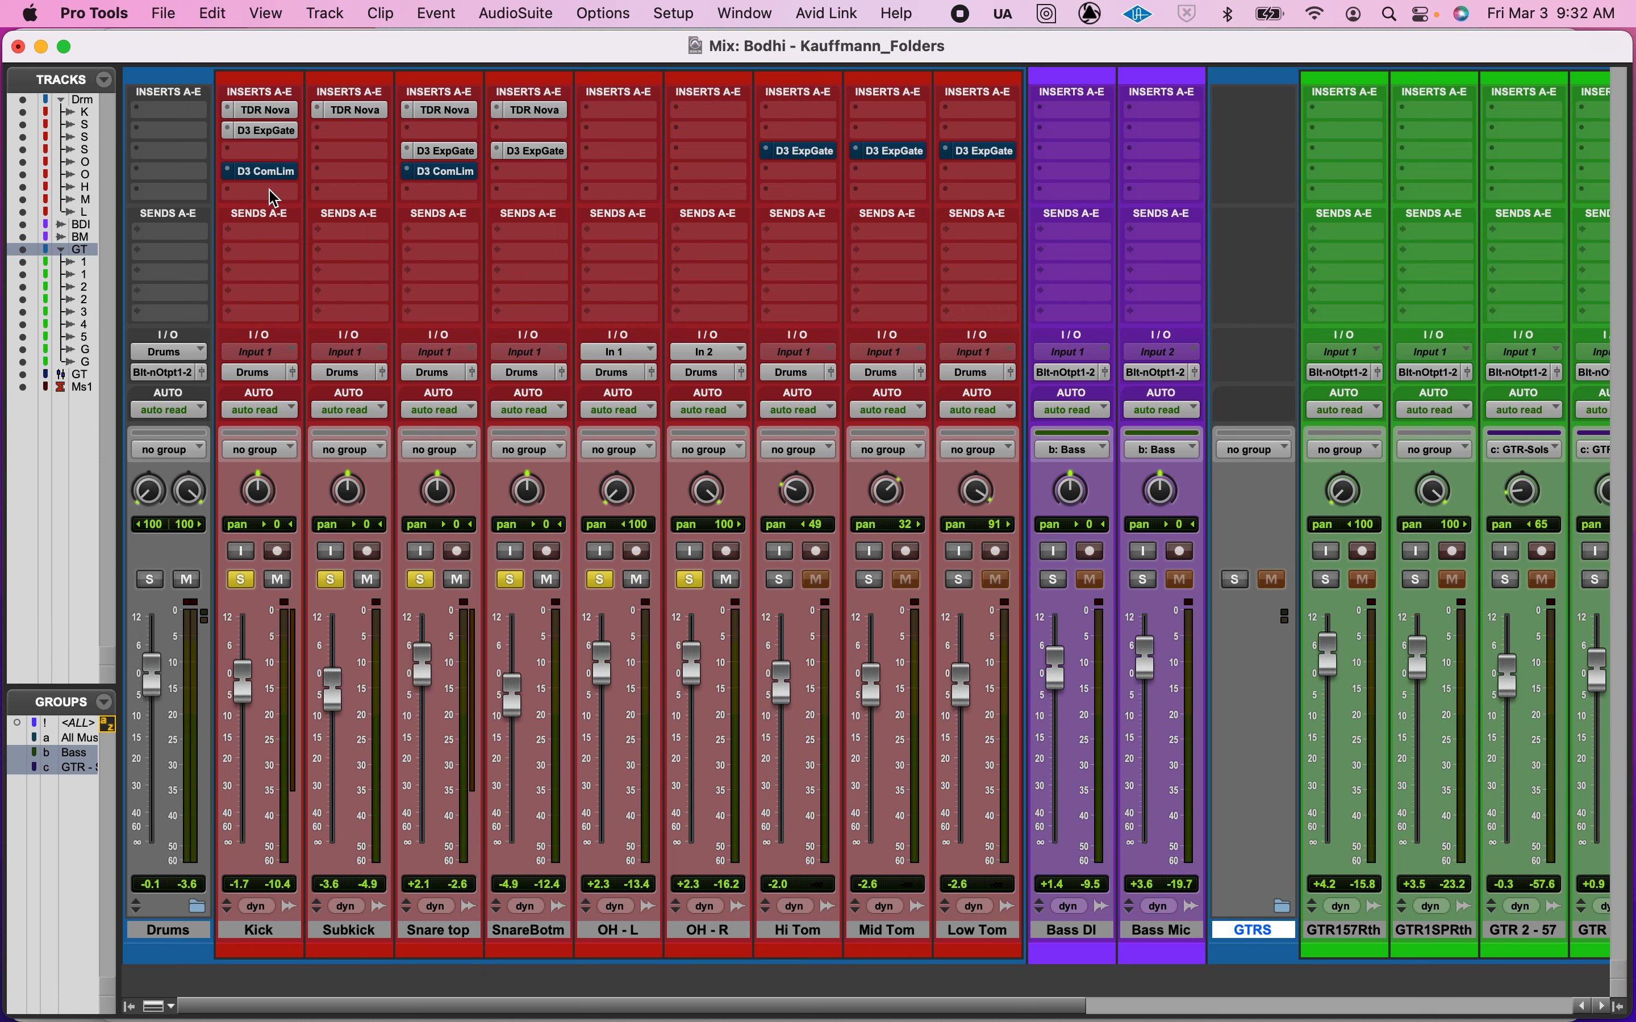
- Turn off solo on Subkick, Snare top, SnareBotm, OH - L and OH - R, leaving only Kick soloed
click(334, 583)
click(424, 585)
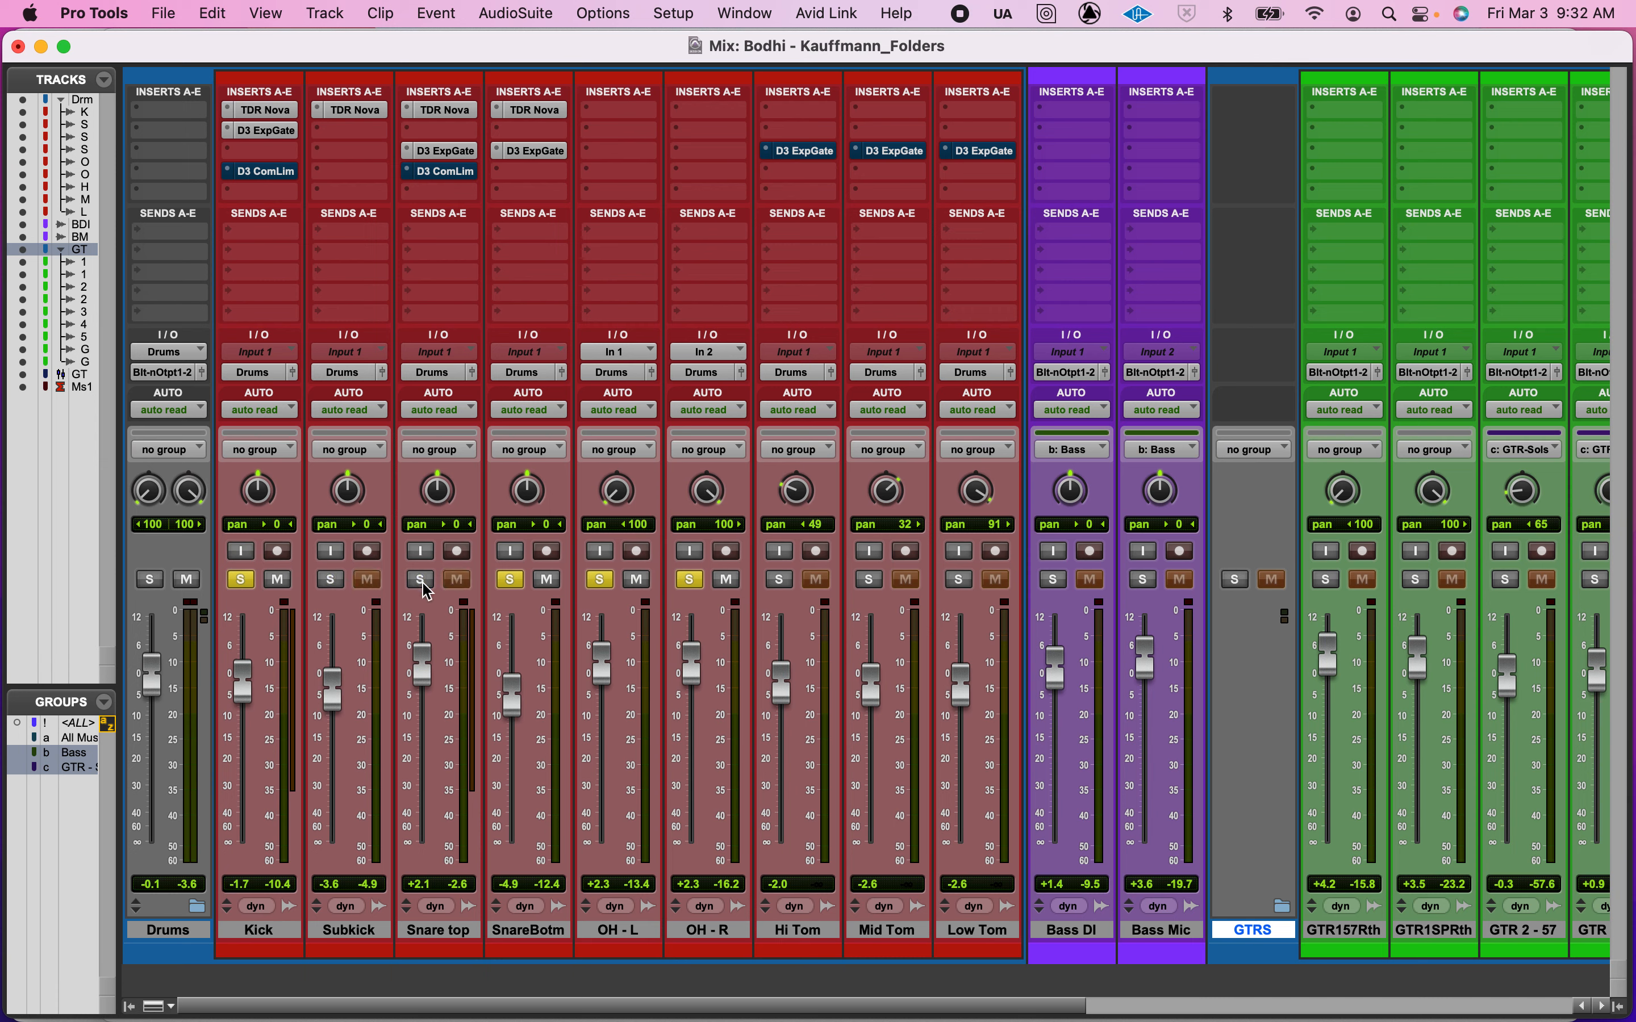
click(511, 582)
click(600, 582)
click(685, 582)
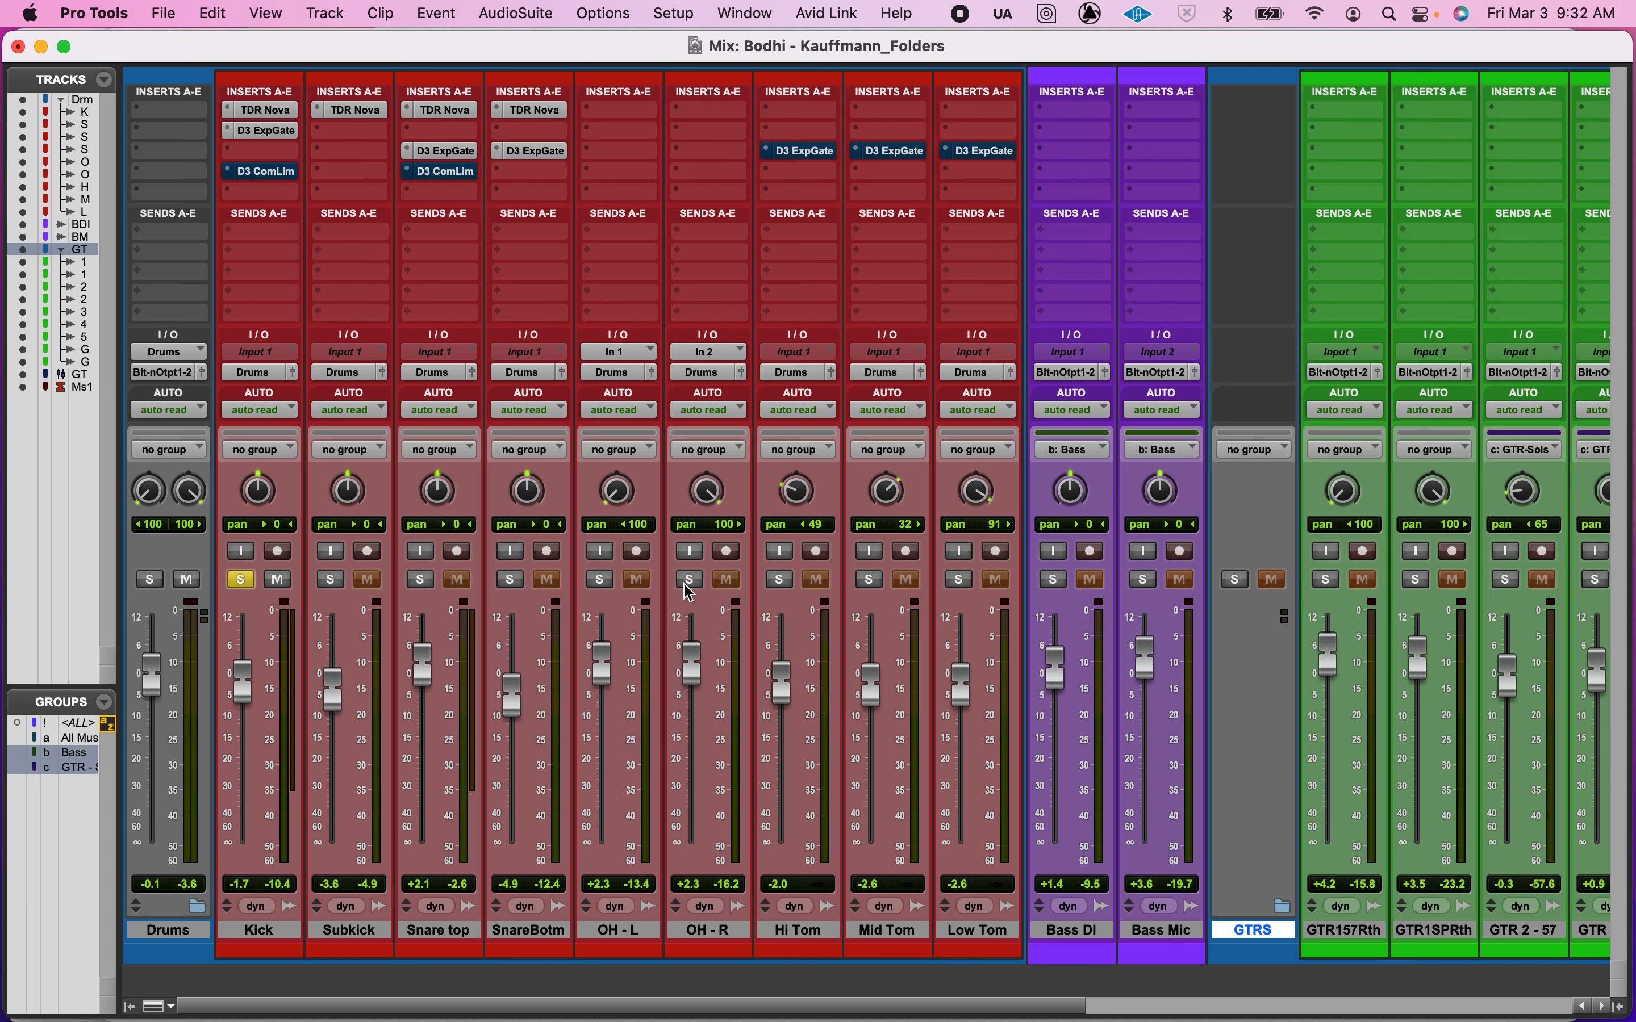
- Open the Kick compressor, audition it with the threshold at -1.0 dB and at -27.1 dB, and bypass it
click(262, 173)
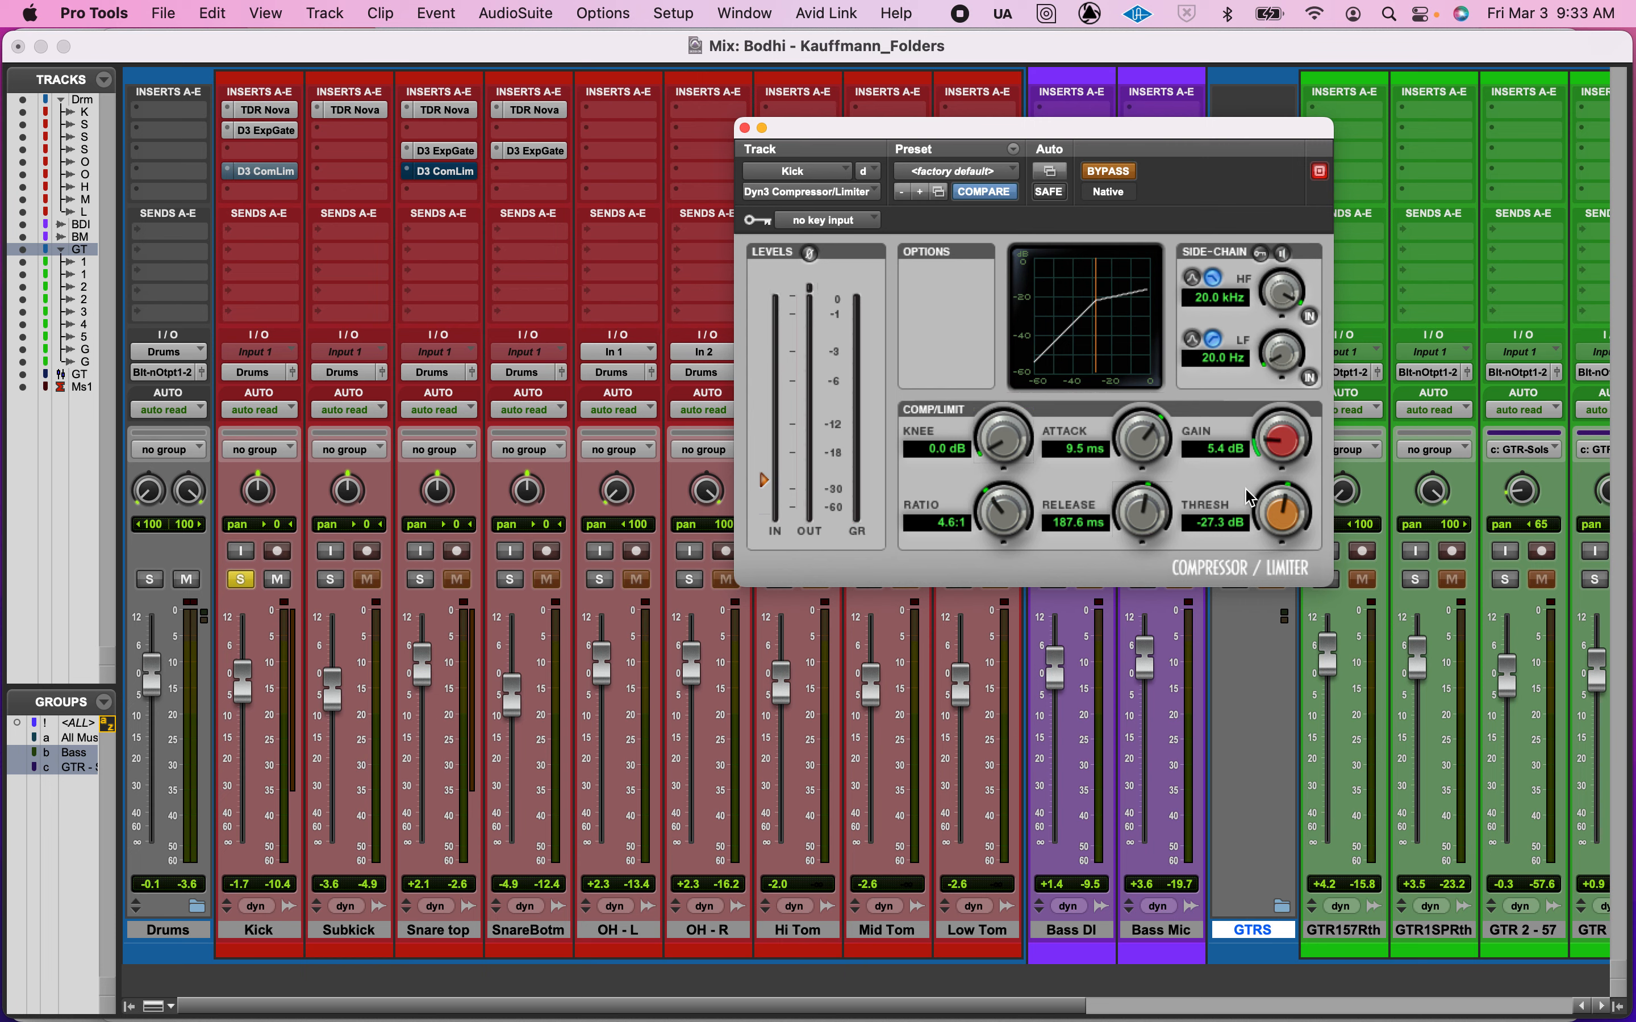
click(1110, 173)
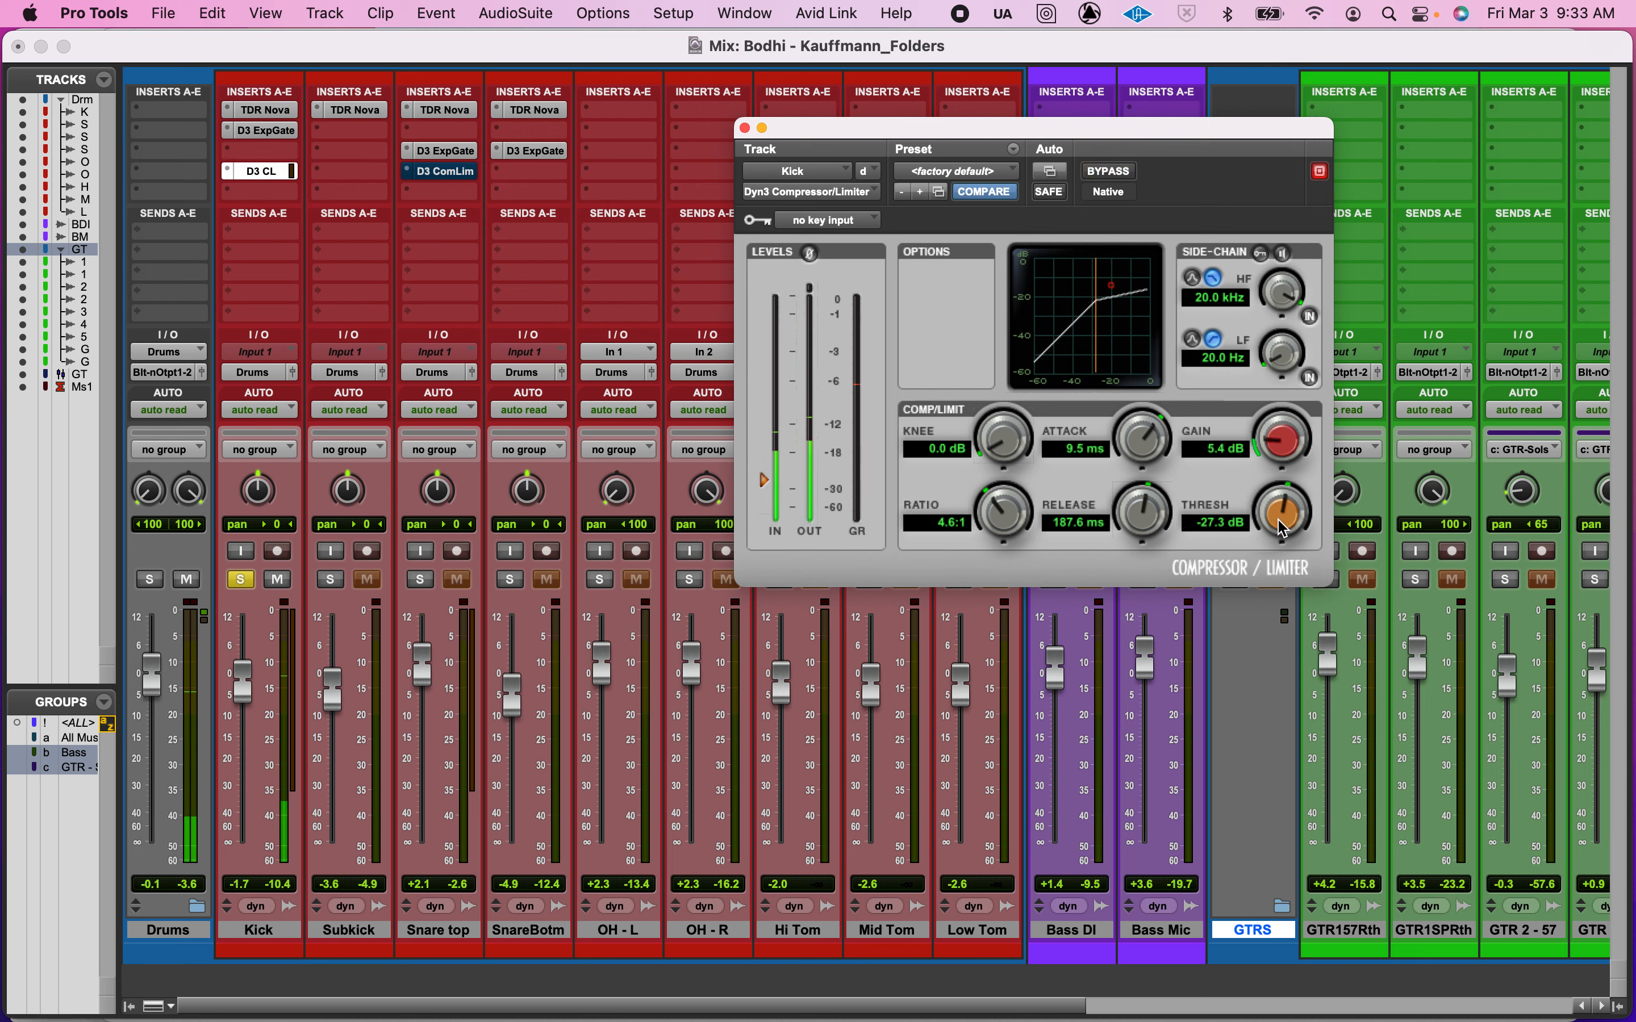
drag(1286, 532, 1259, 248)
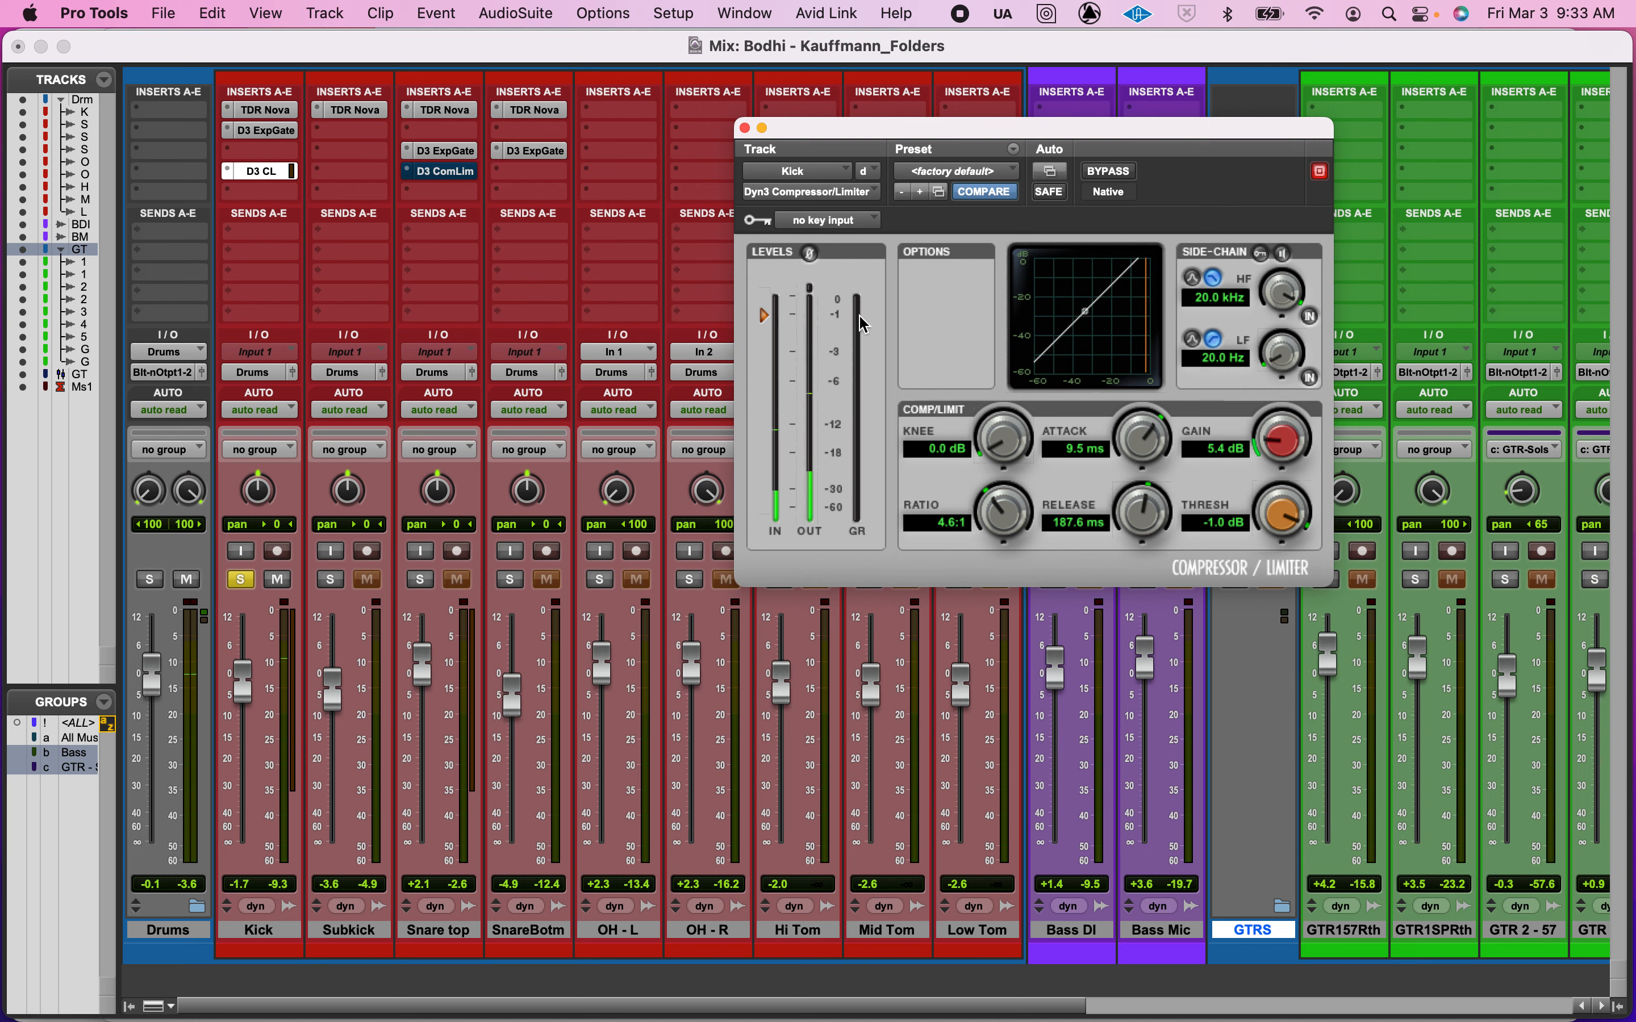
drag(1260, 491, 1196, 733)
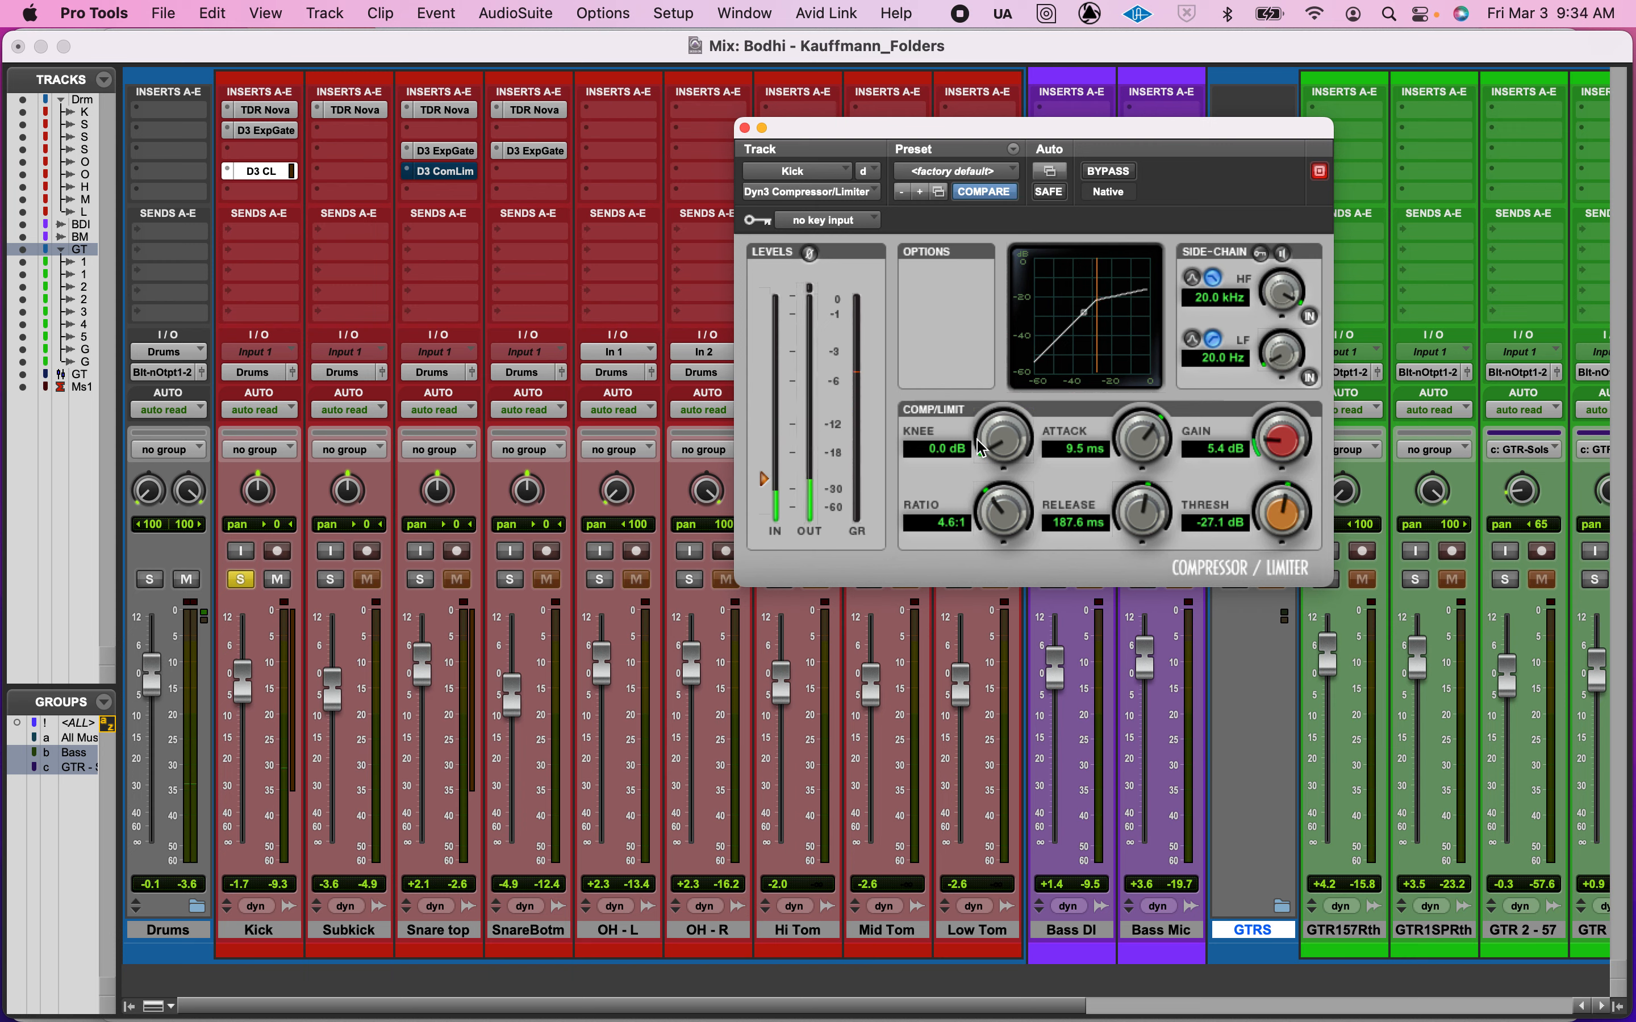
click(1116, 175)
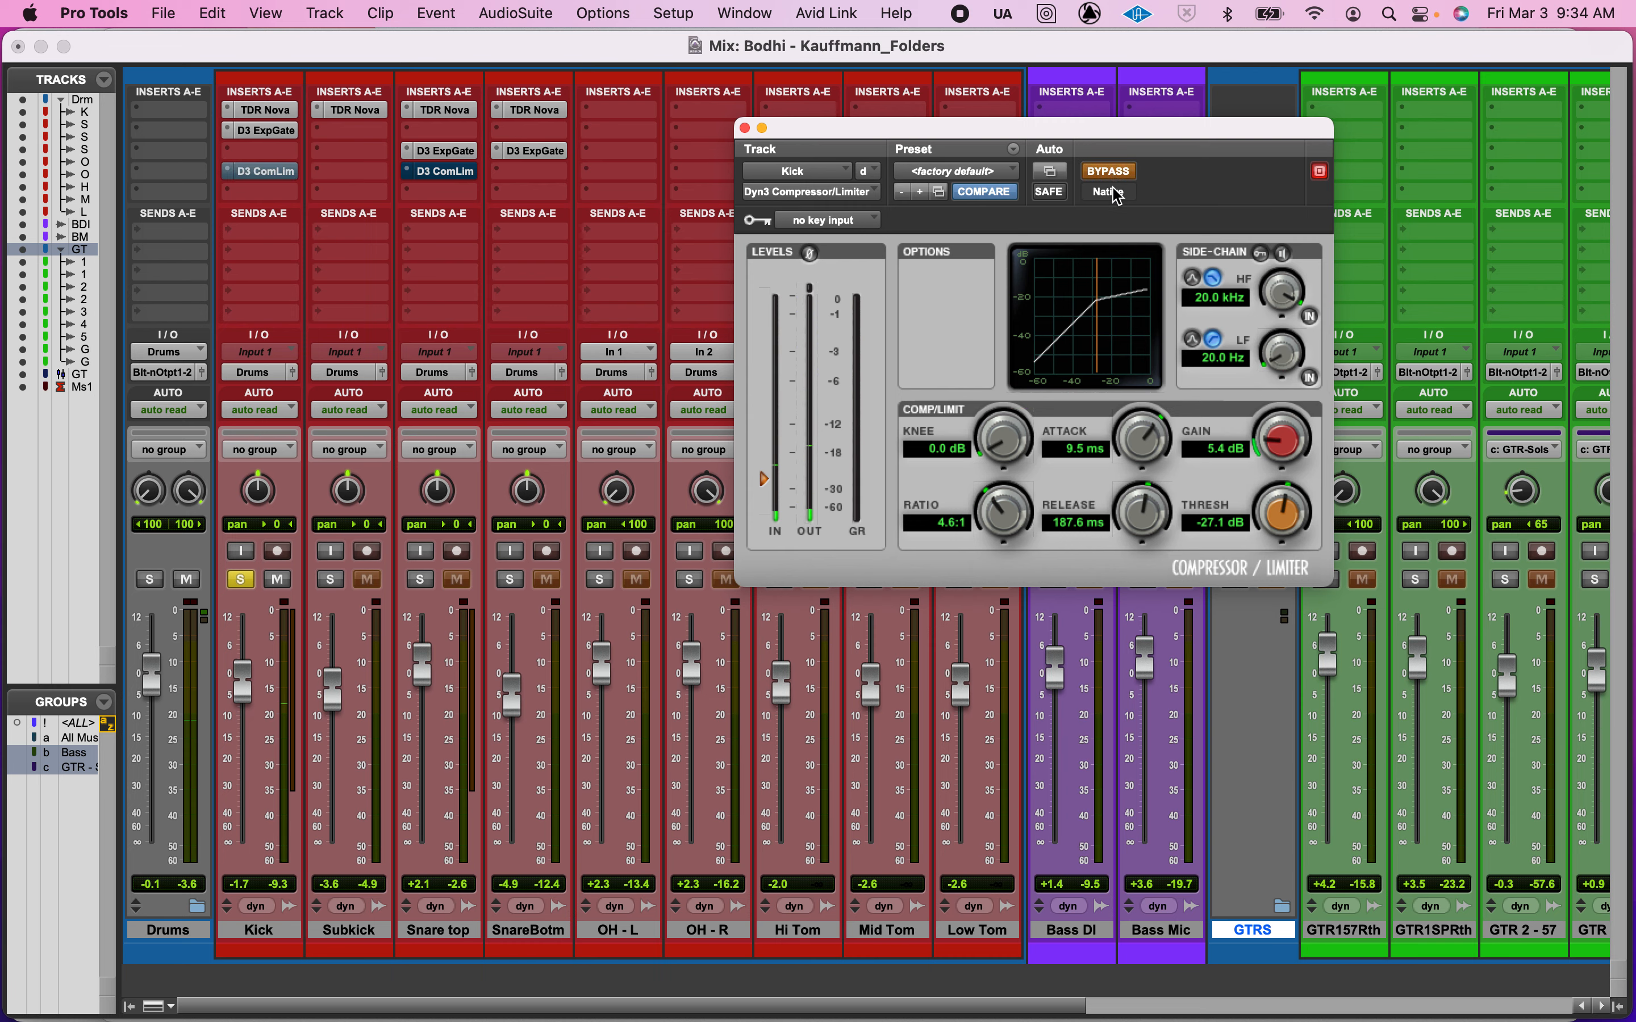
- Close the plug-in and select a playback range on the Kick track in the Edit window, from about bar 13 to bar 17
key(super+equal)
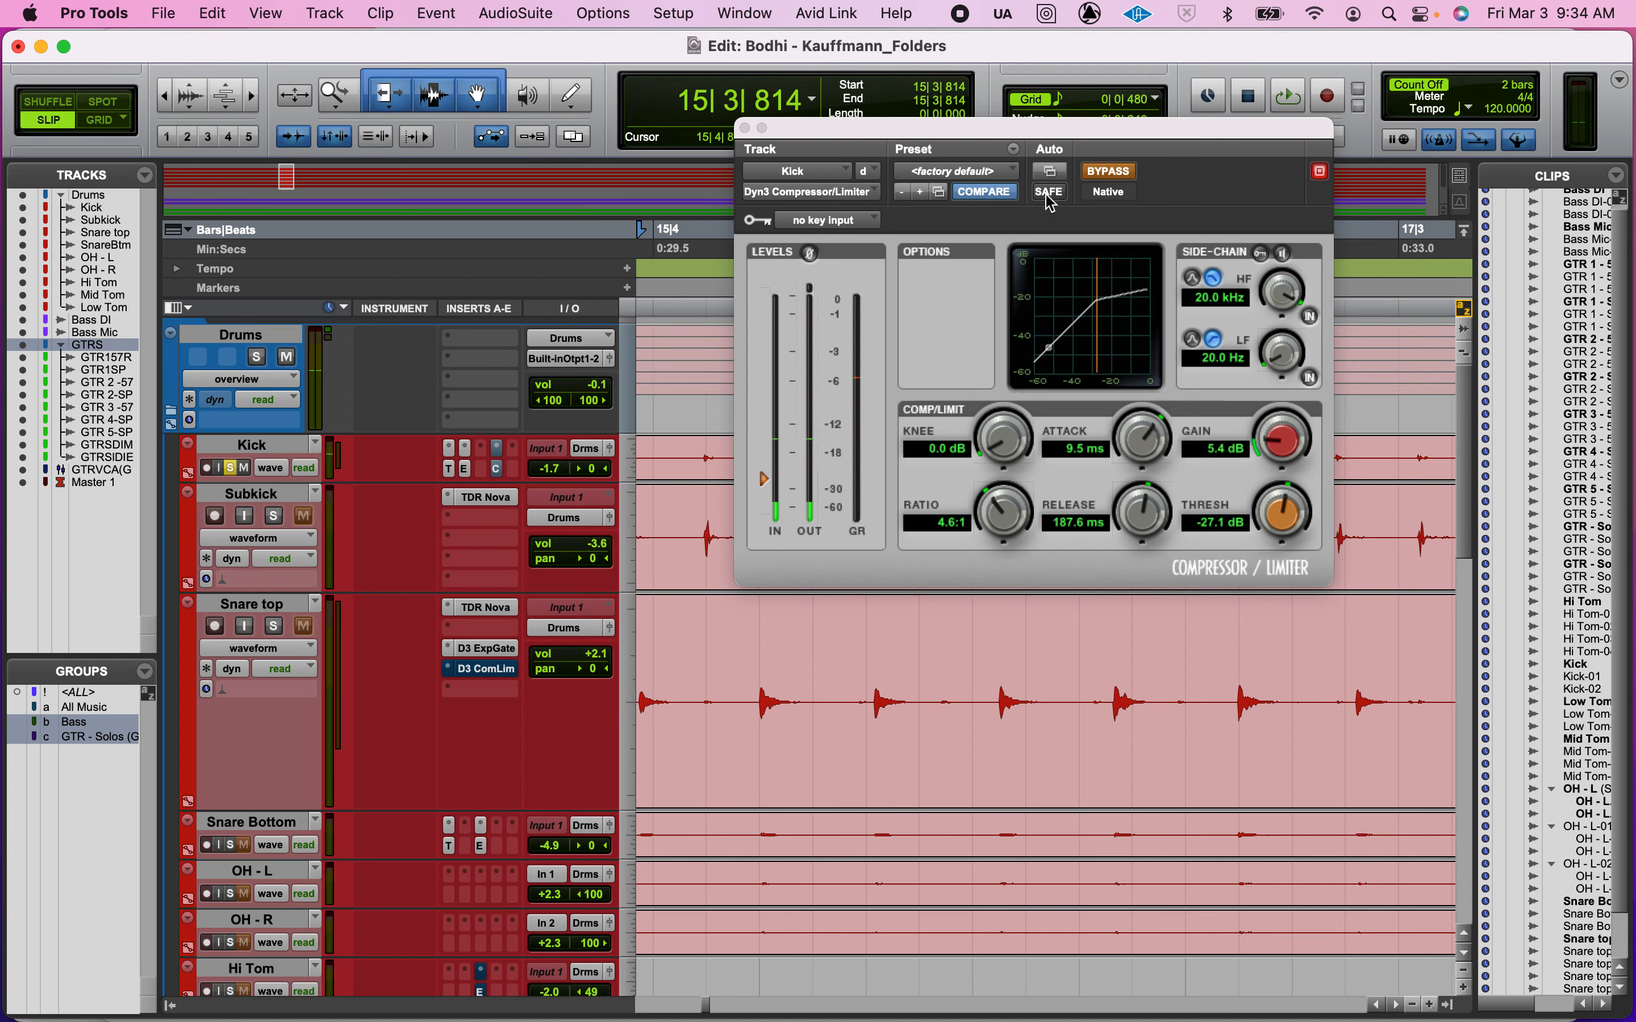
click(744, 128)
key(r)
key(r)
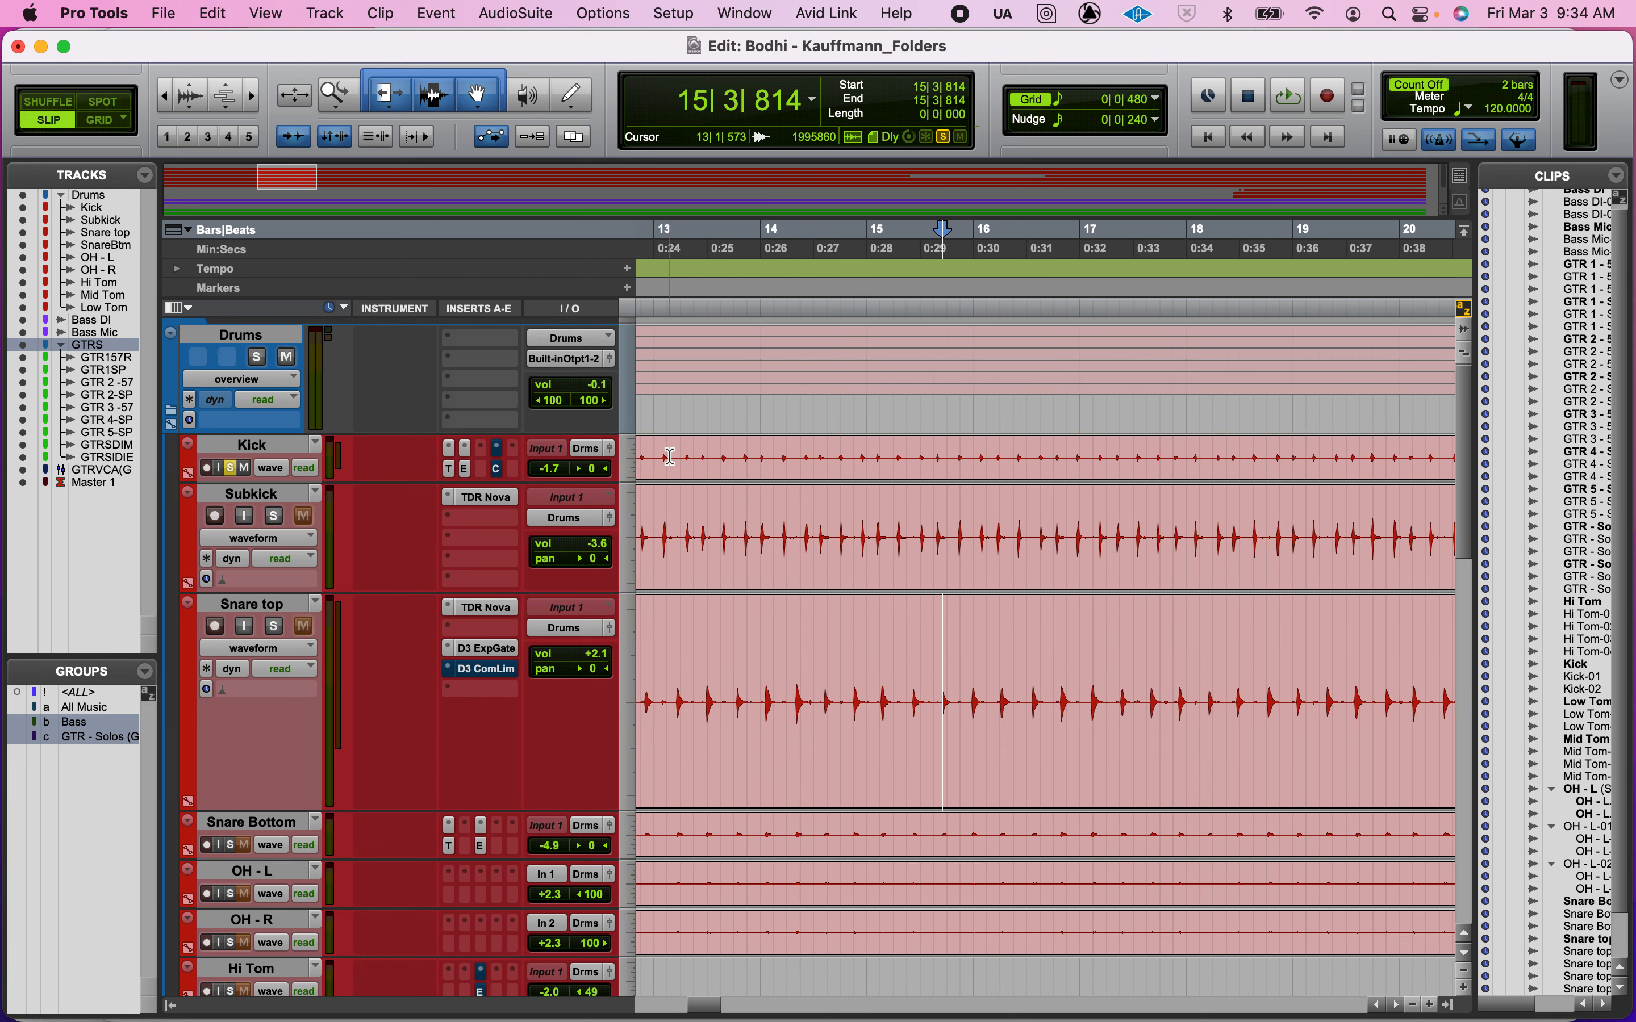
drag(668, 454, 1144, 475)
- Reopen the Kick compressor from the Mix window, take it out of bypass and lower its threshold to -32.7 dB
key(super+equal)
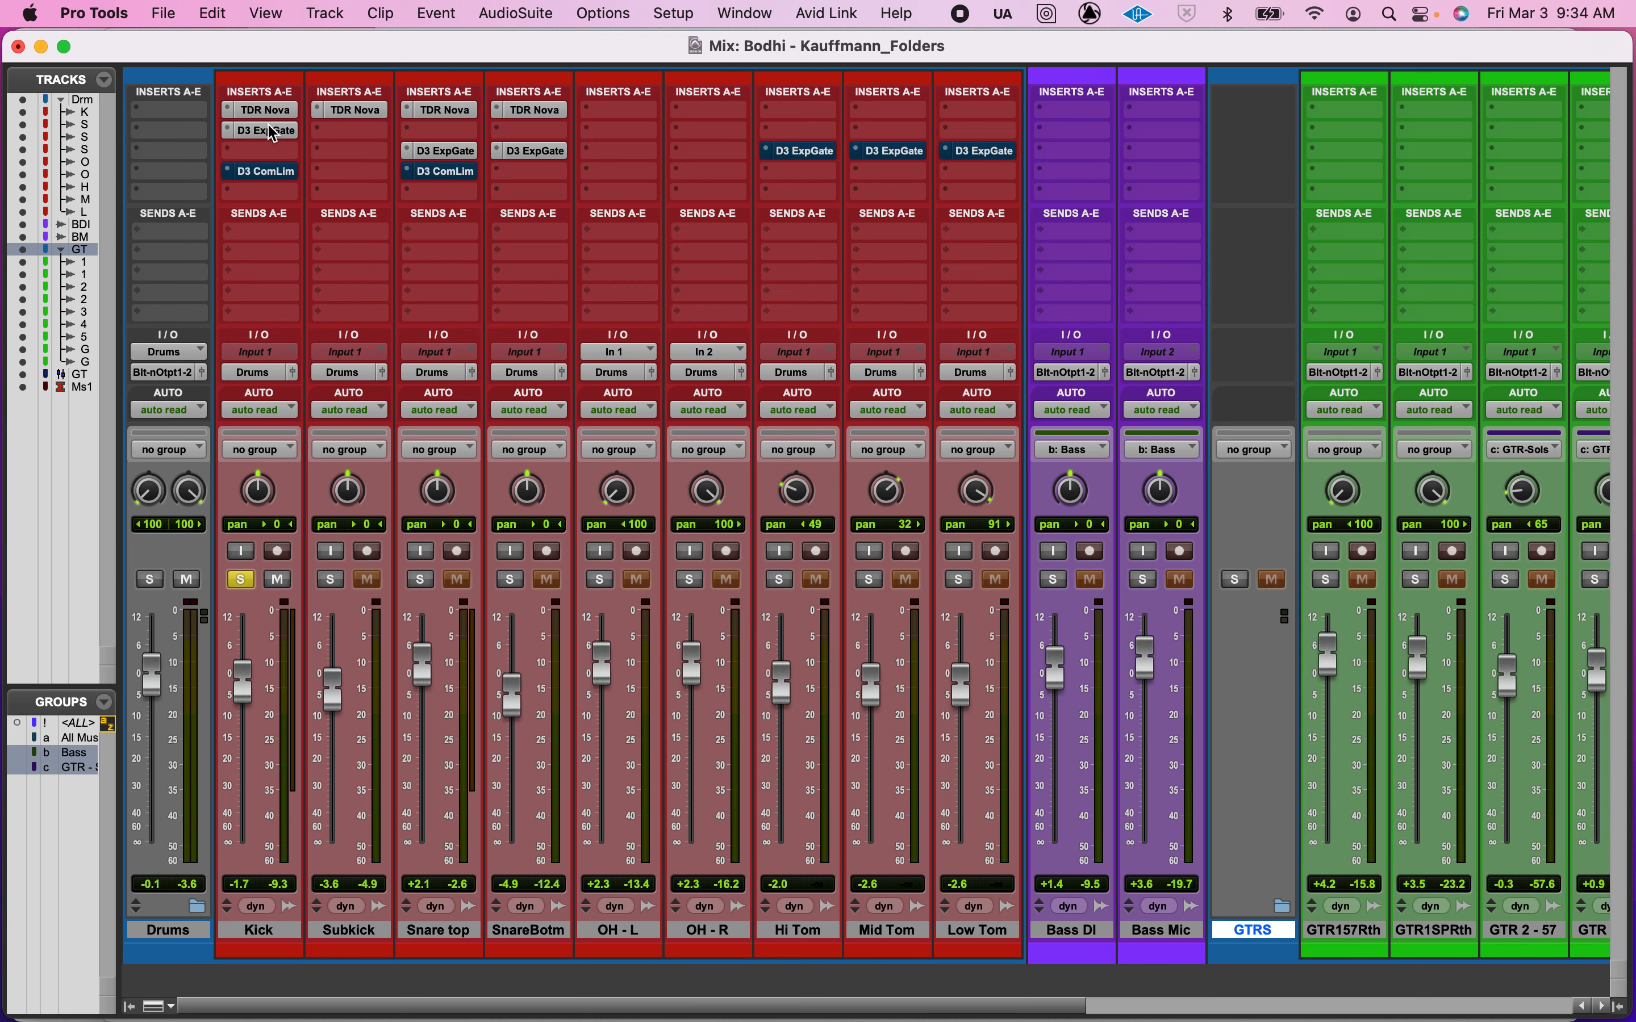
click(276, 175)
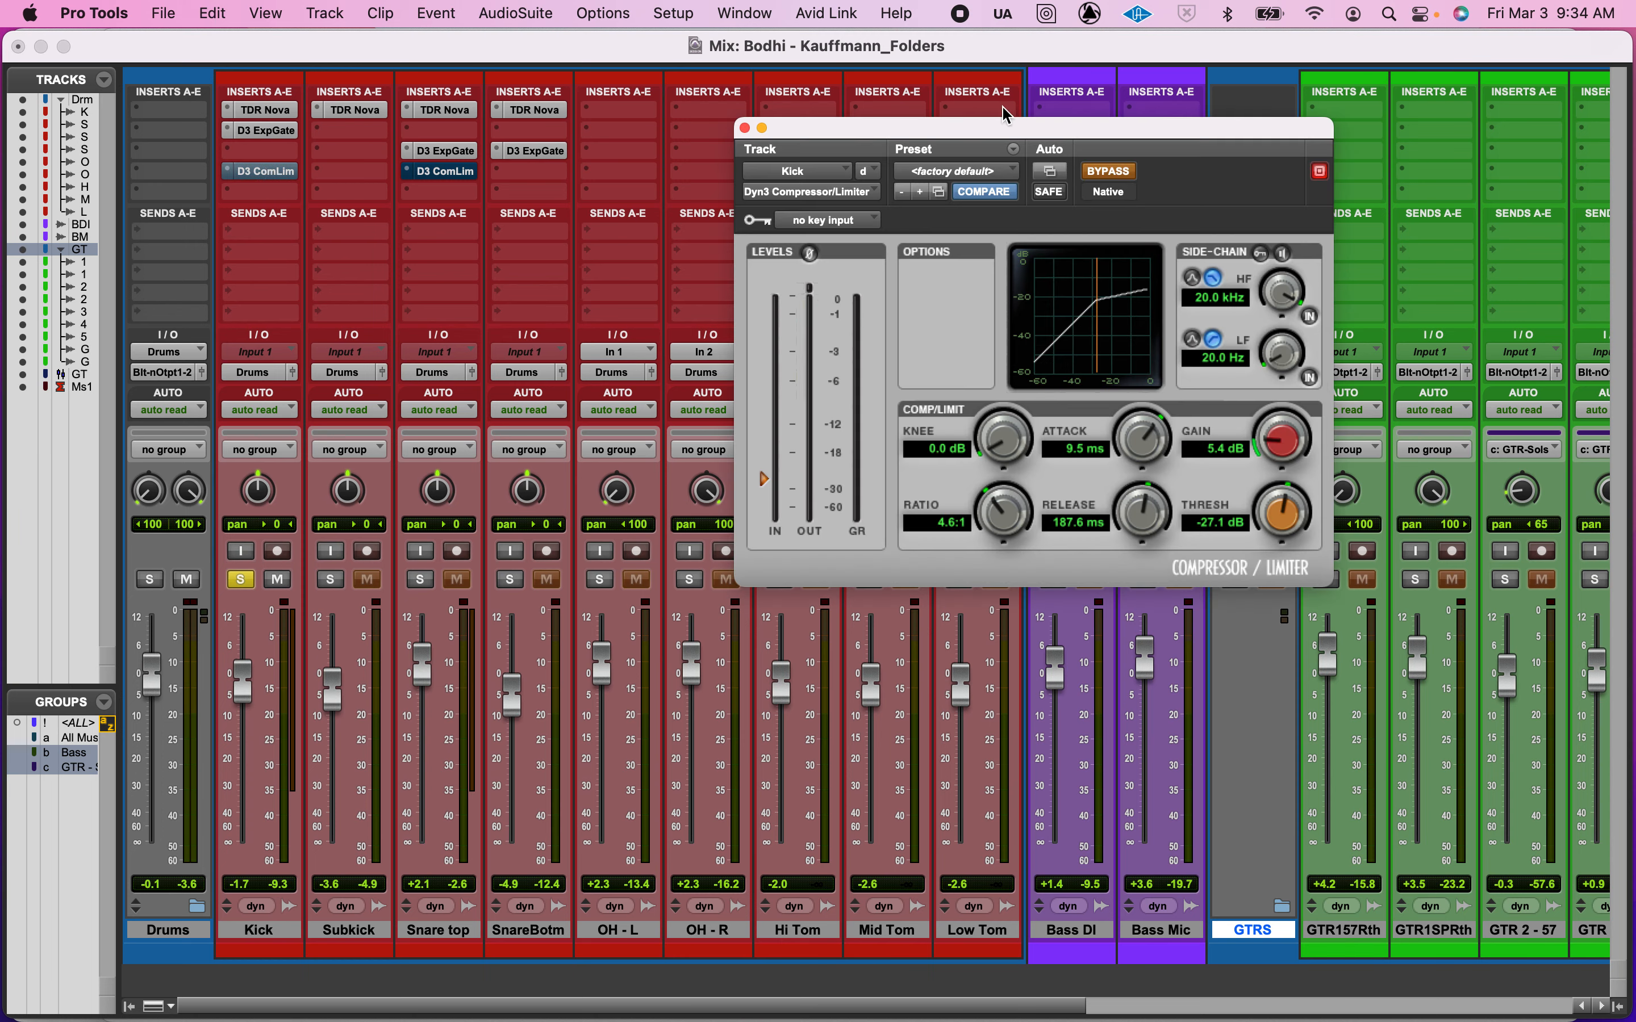
click(1107, 174)
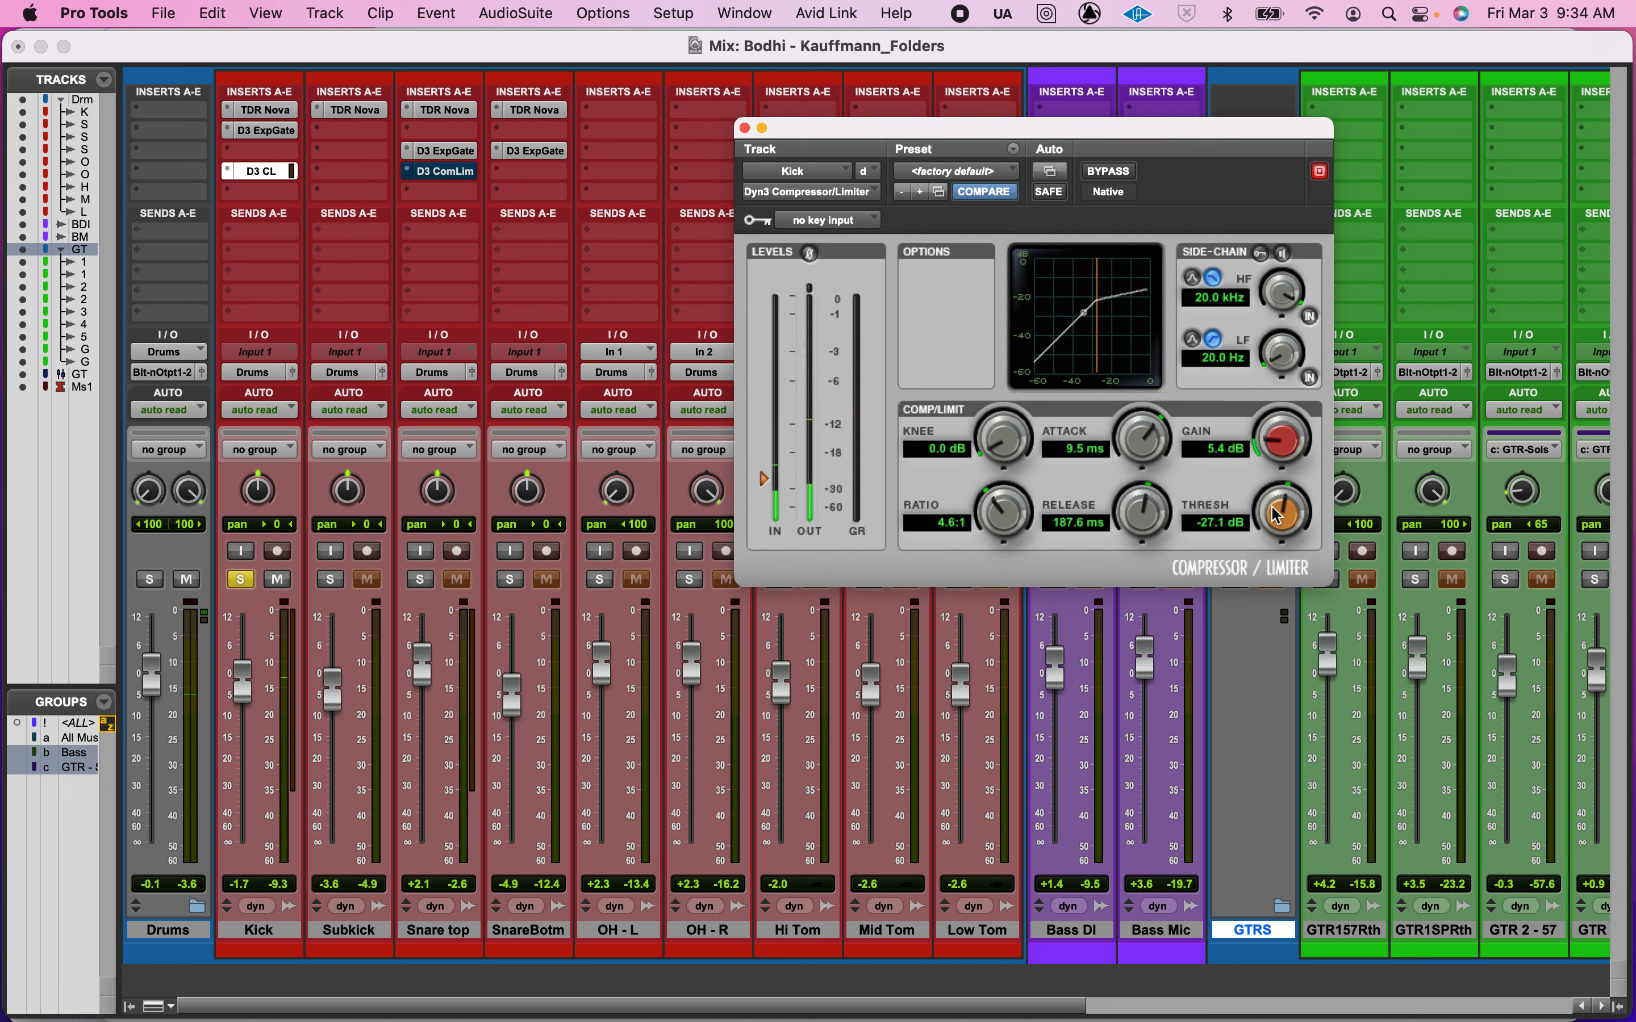
drag(1283, 515, 1255, 554)
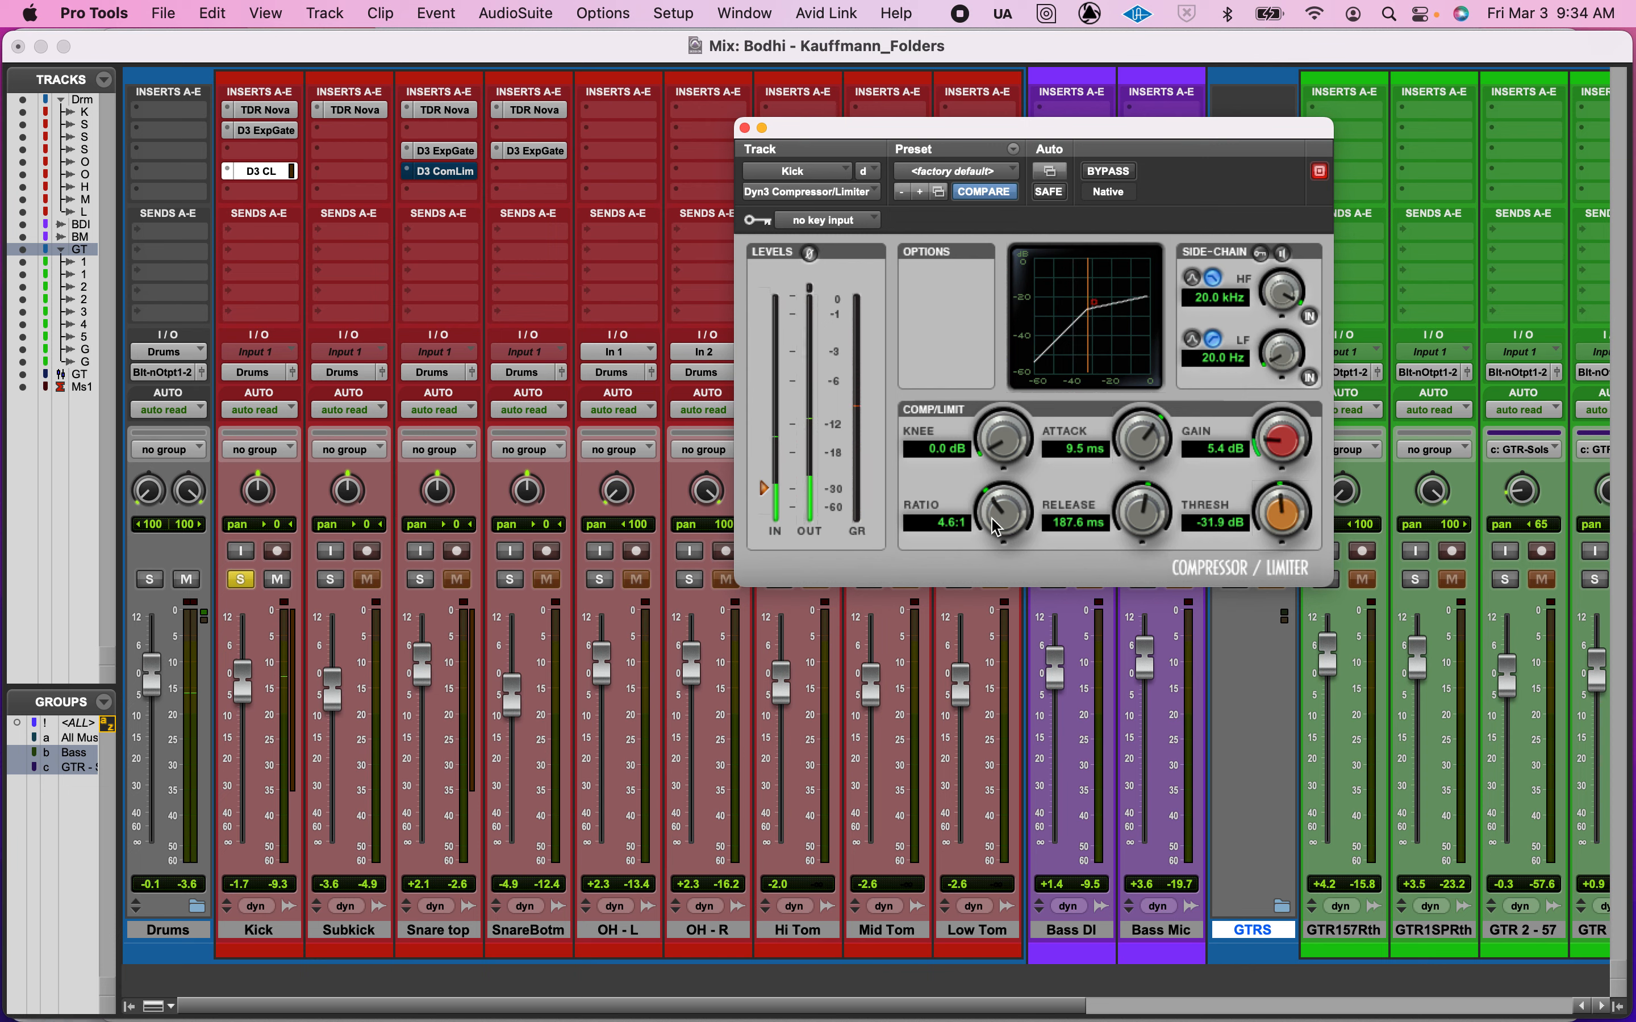
mouse_move(1283, 512)
mouse_down()
mouse_move(1266, 540)
mouse_move(1257, 522)
mouse_up()
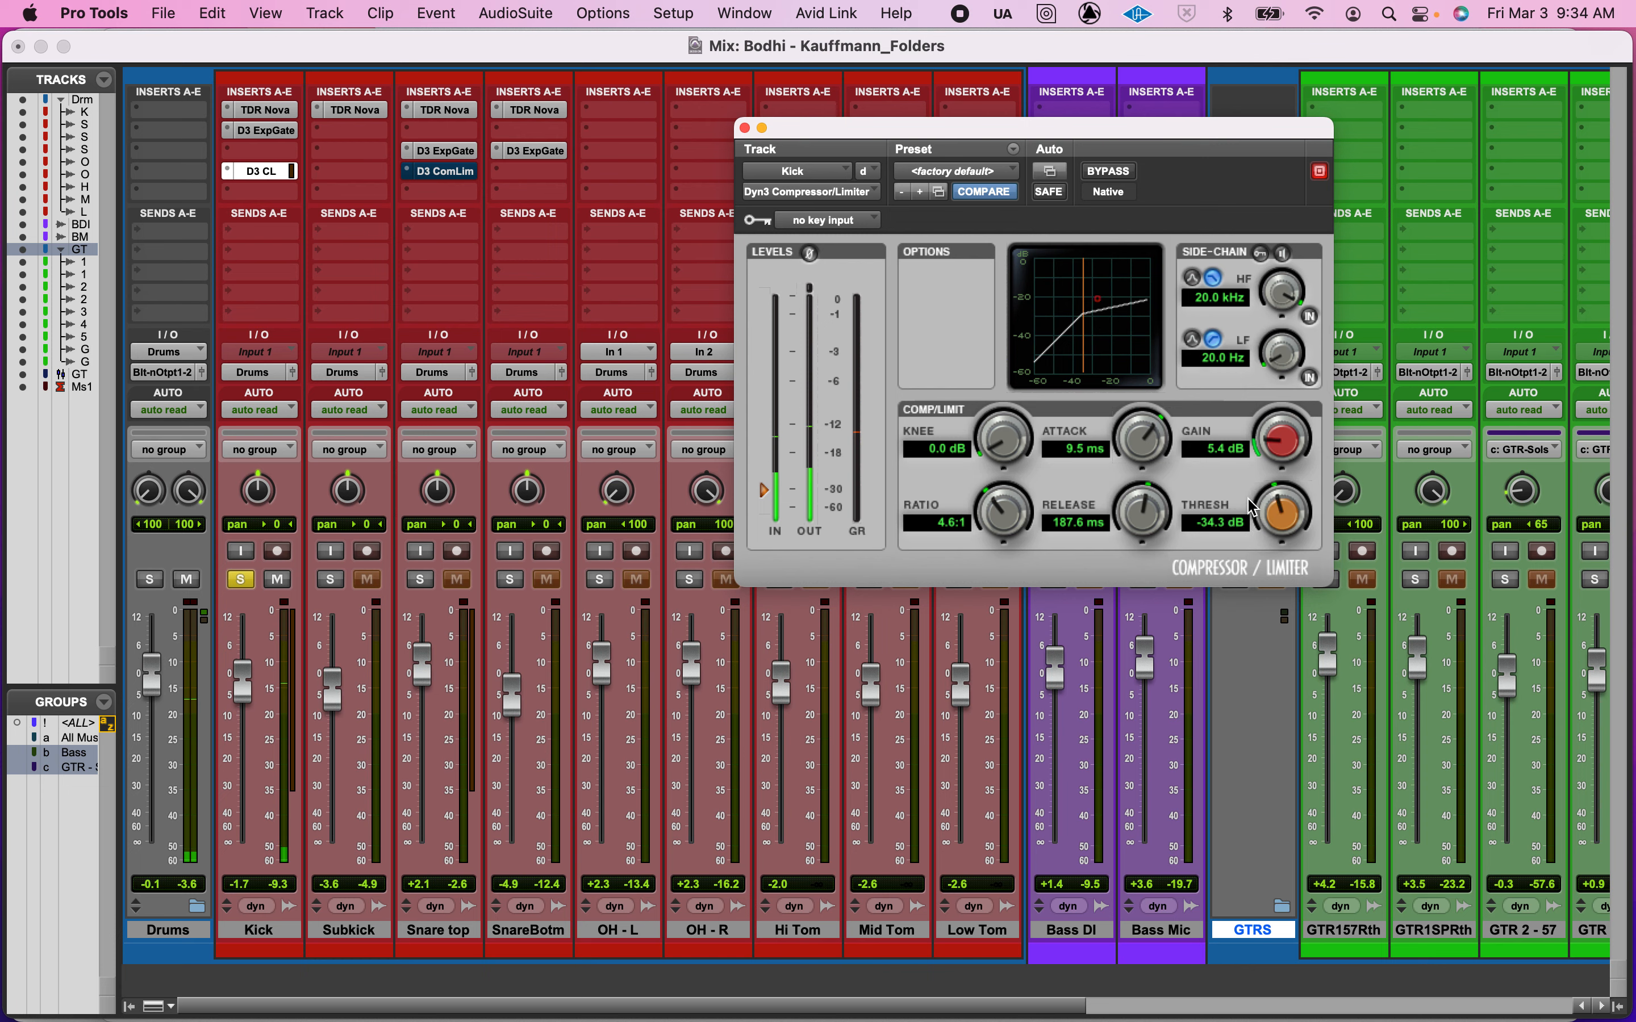
drag(1289, 522, 1290, 512)
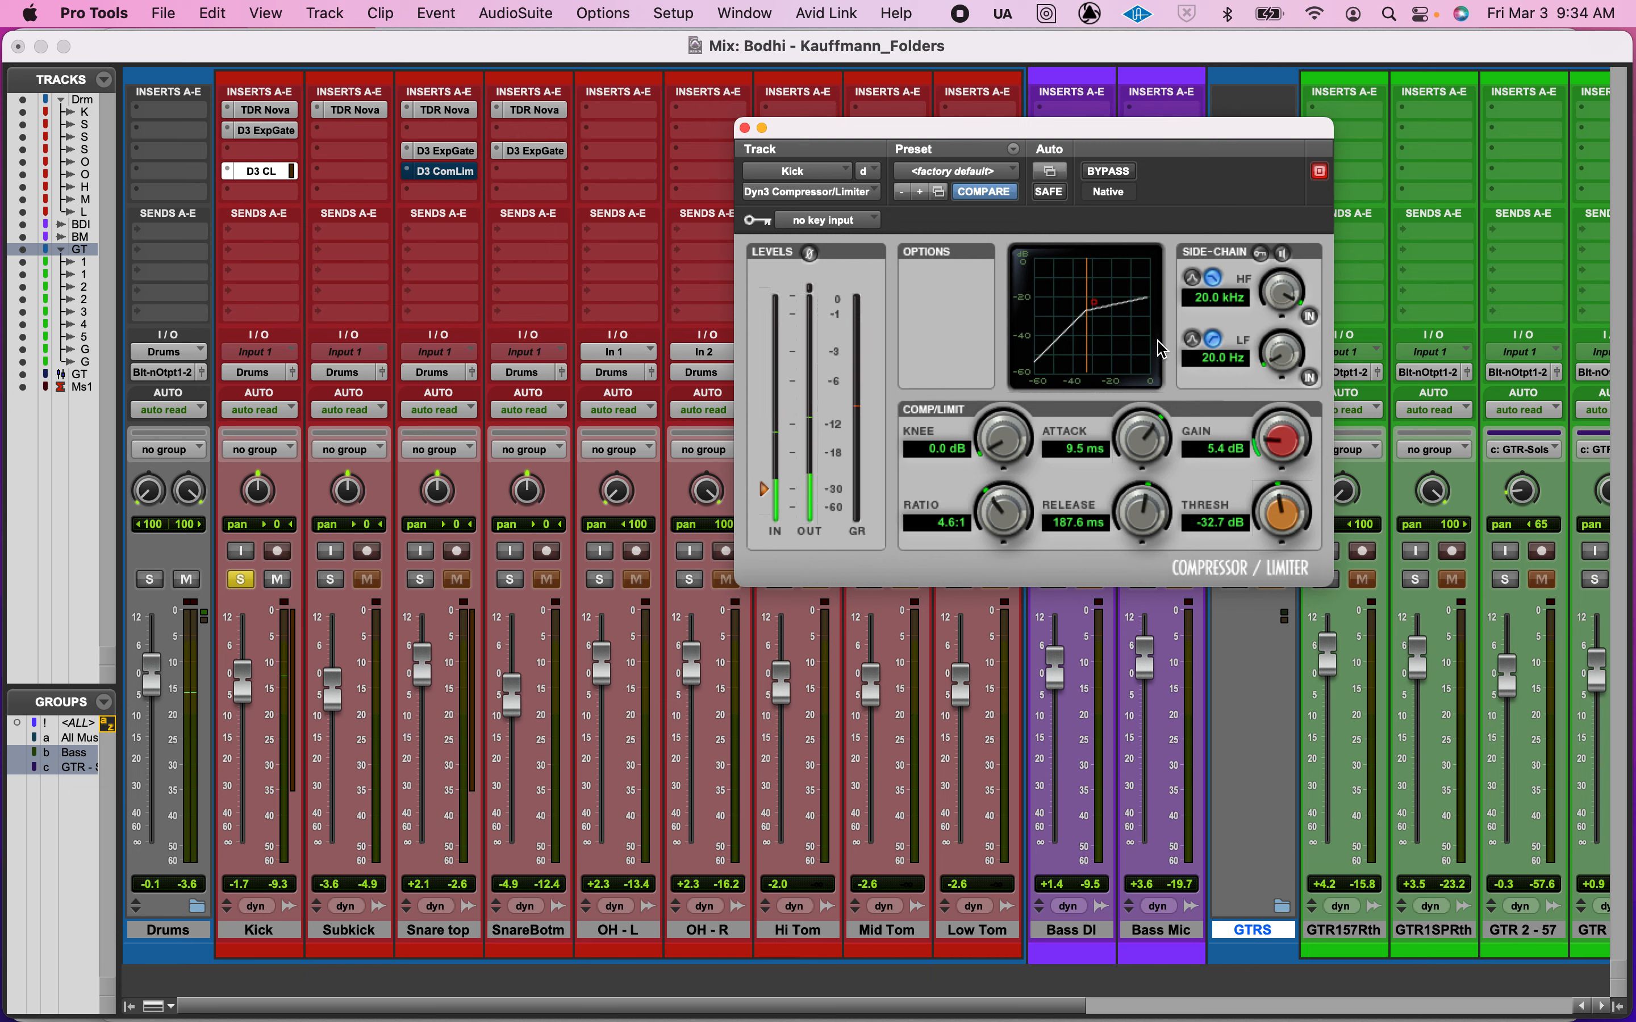
- Compare the Kick sound with the compressor bypassed and active
click(1110, 177)
click(1110, 177)
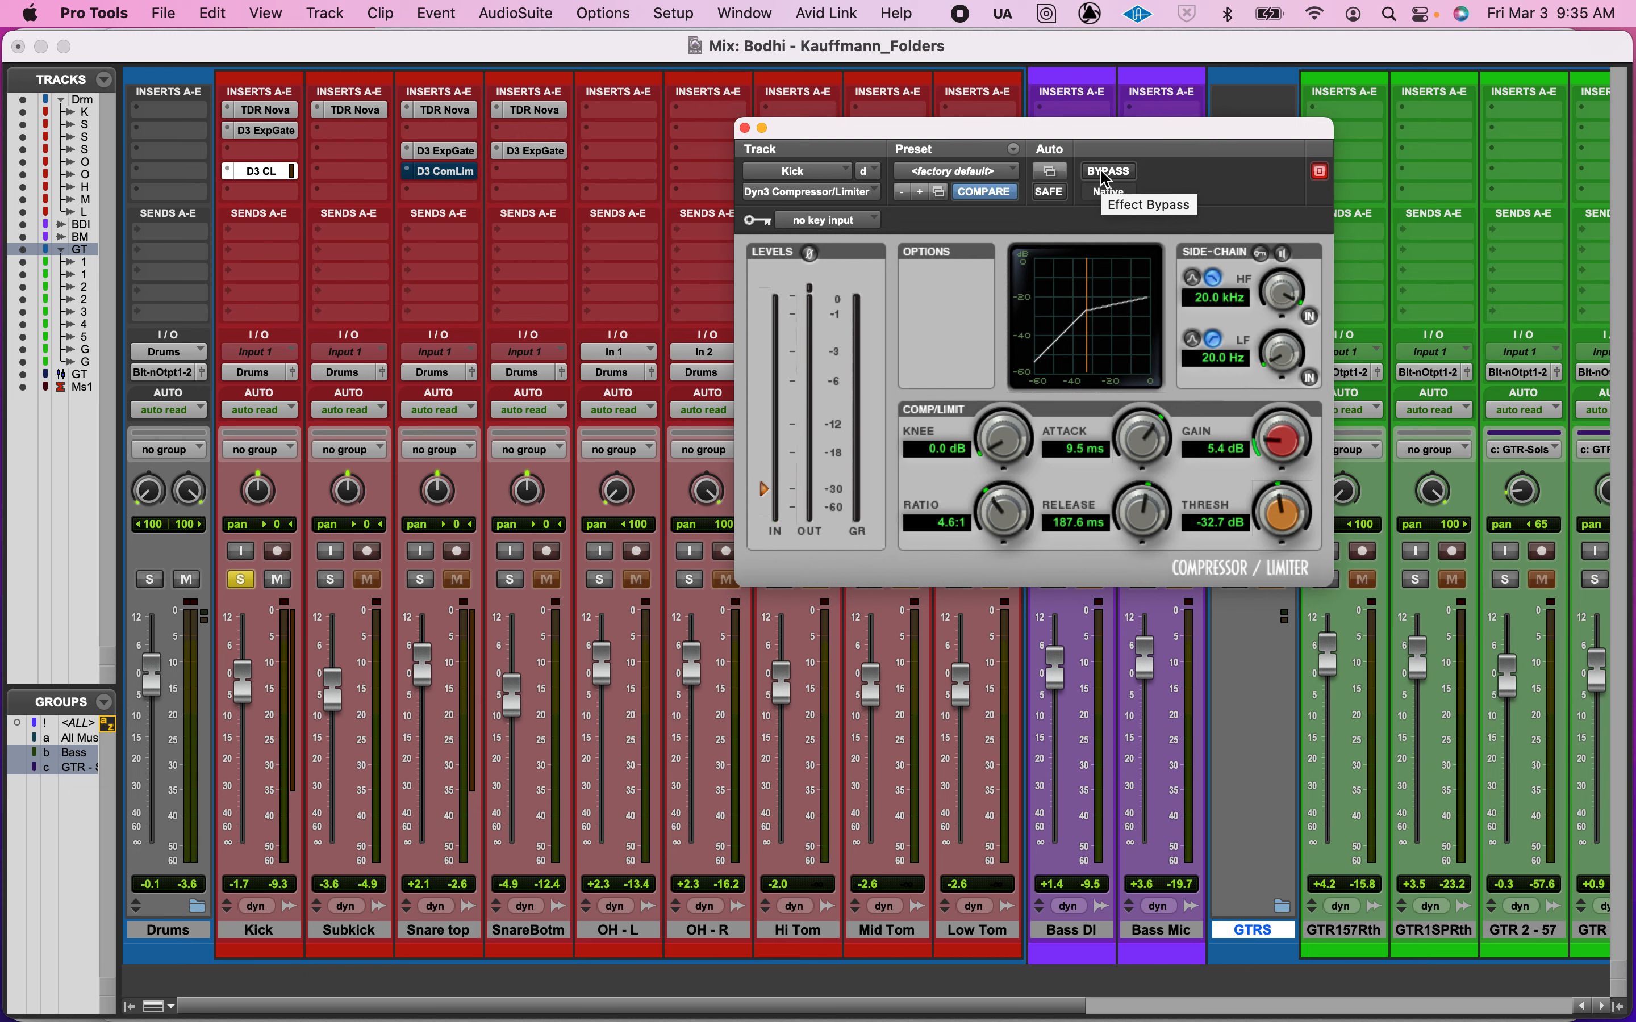
click(1107, 178)
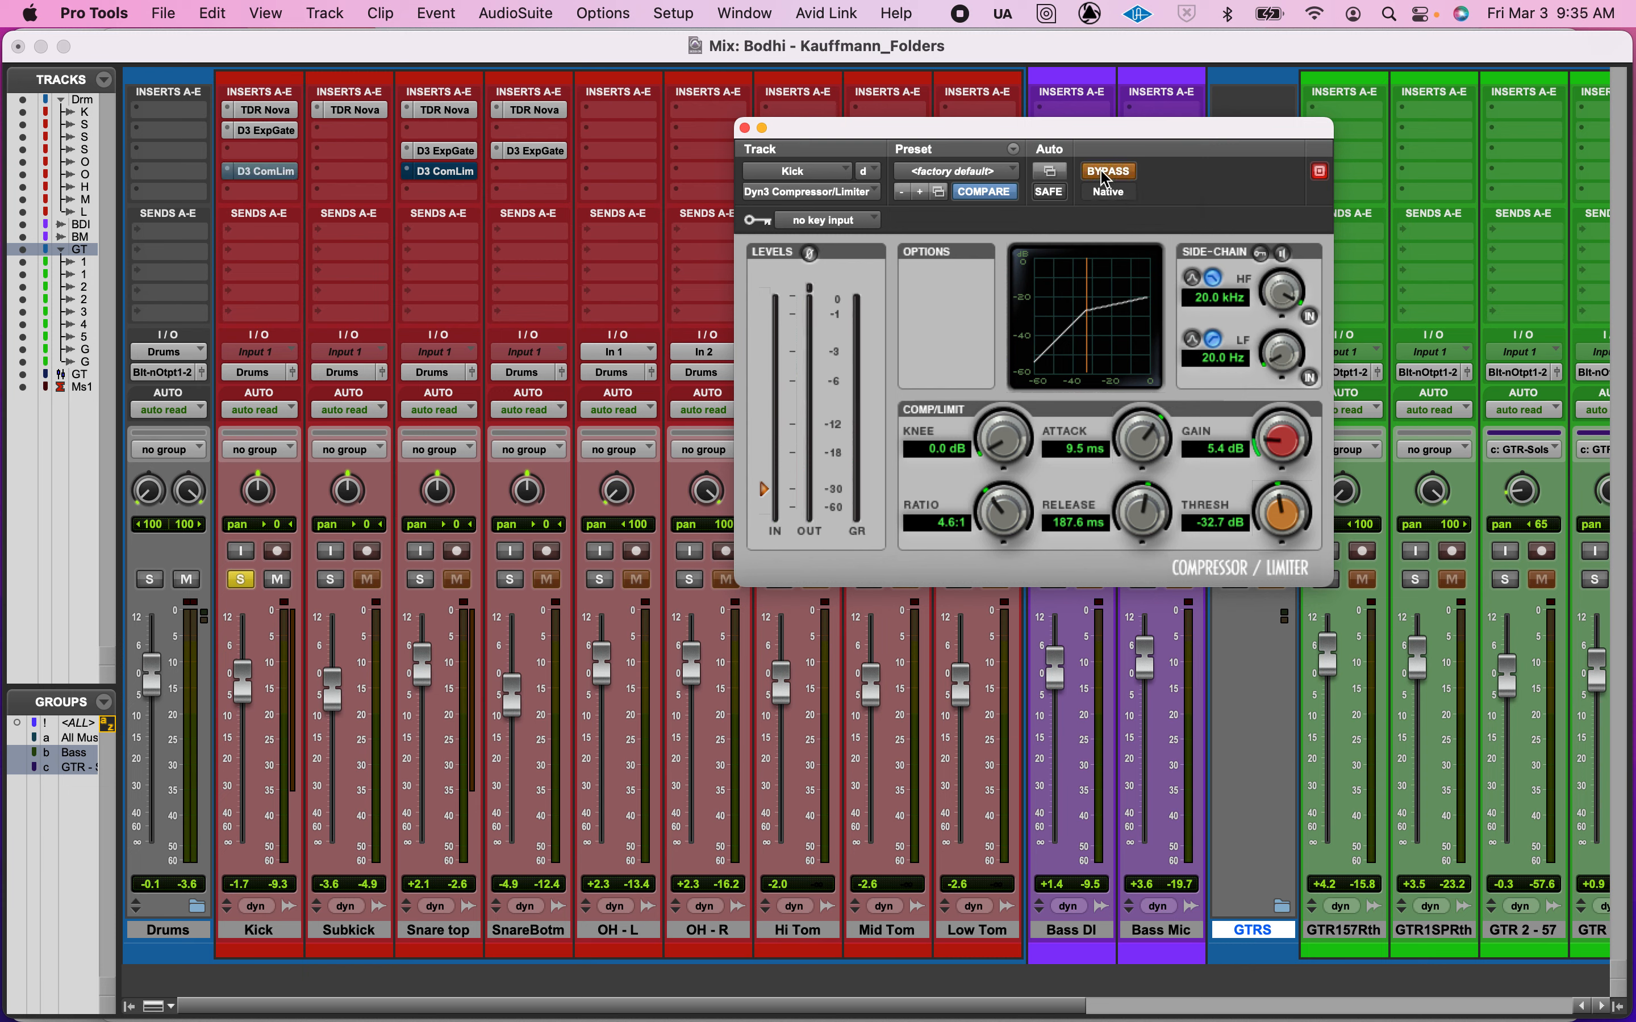
click(1107, 177)
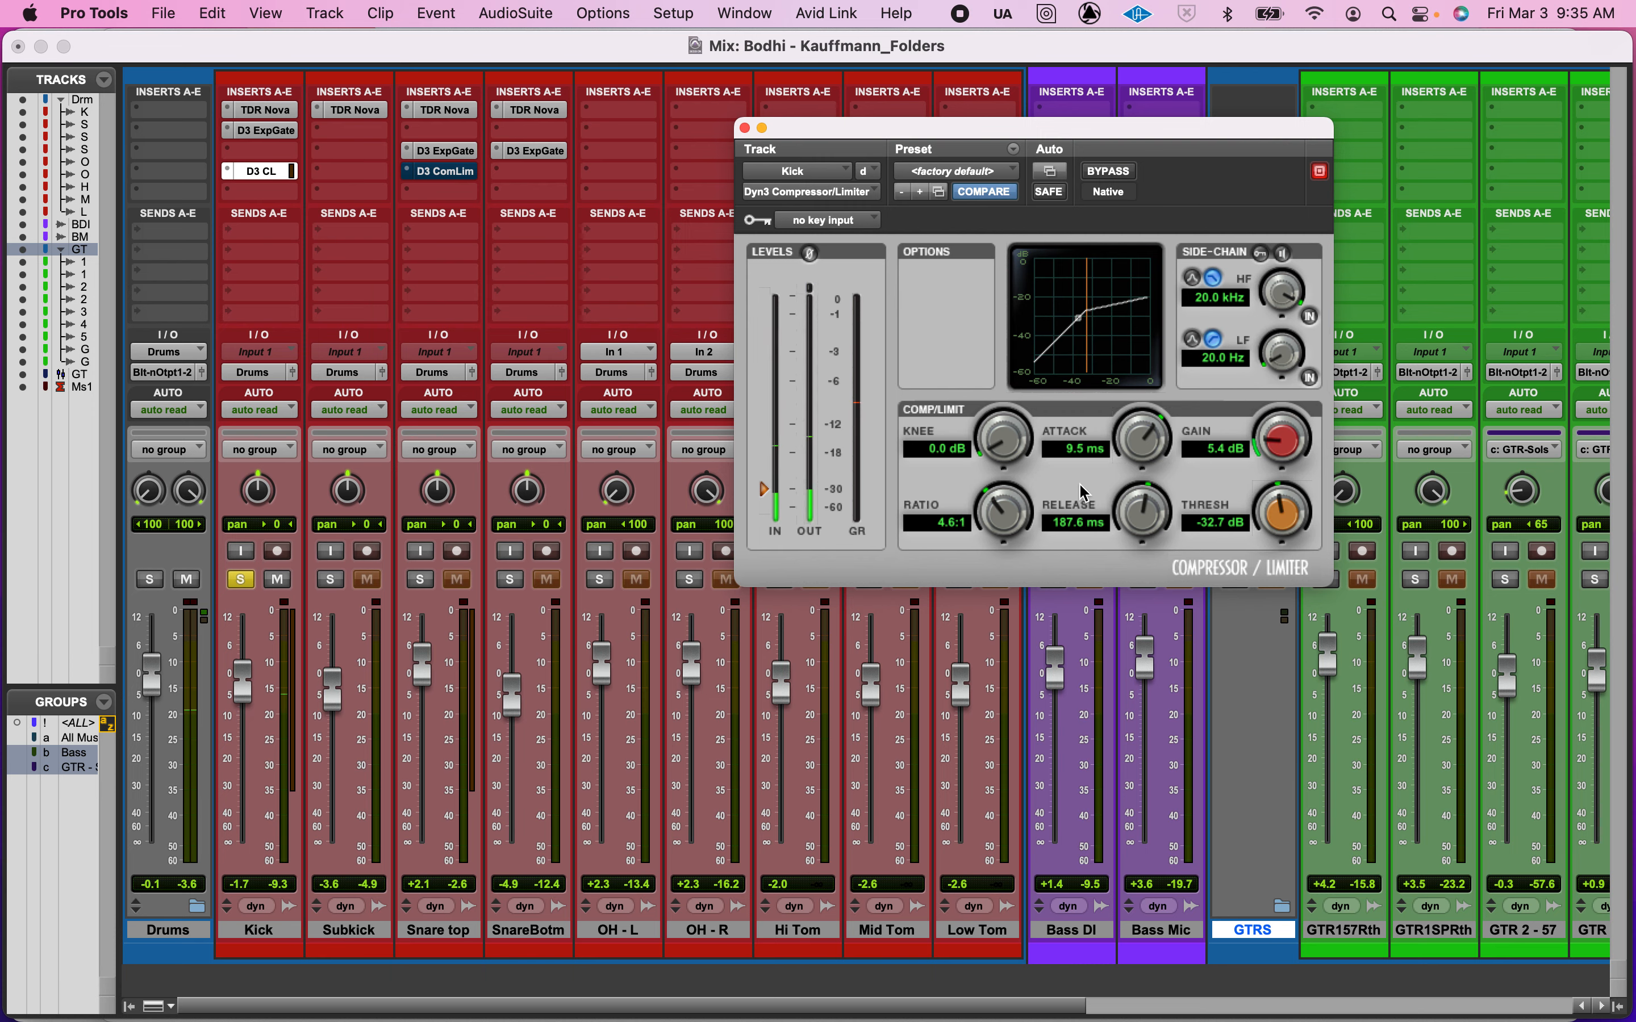
- Switch to Chrome to review the slide on compressor threshold and ratio, and return to Pro Tools
key(super+Tab)
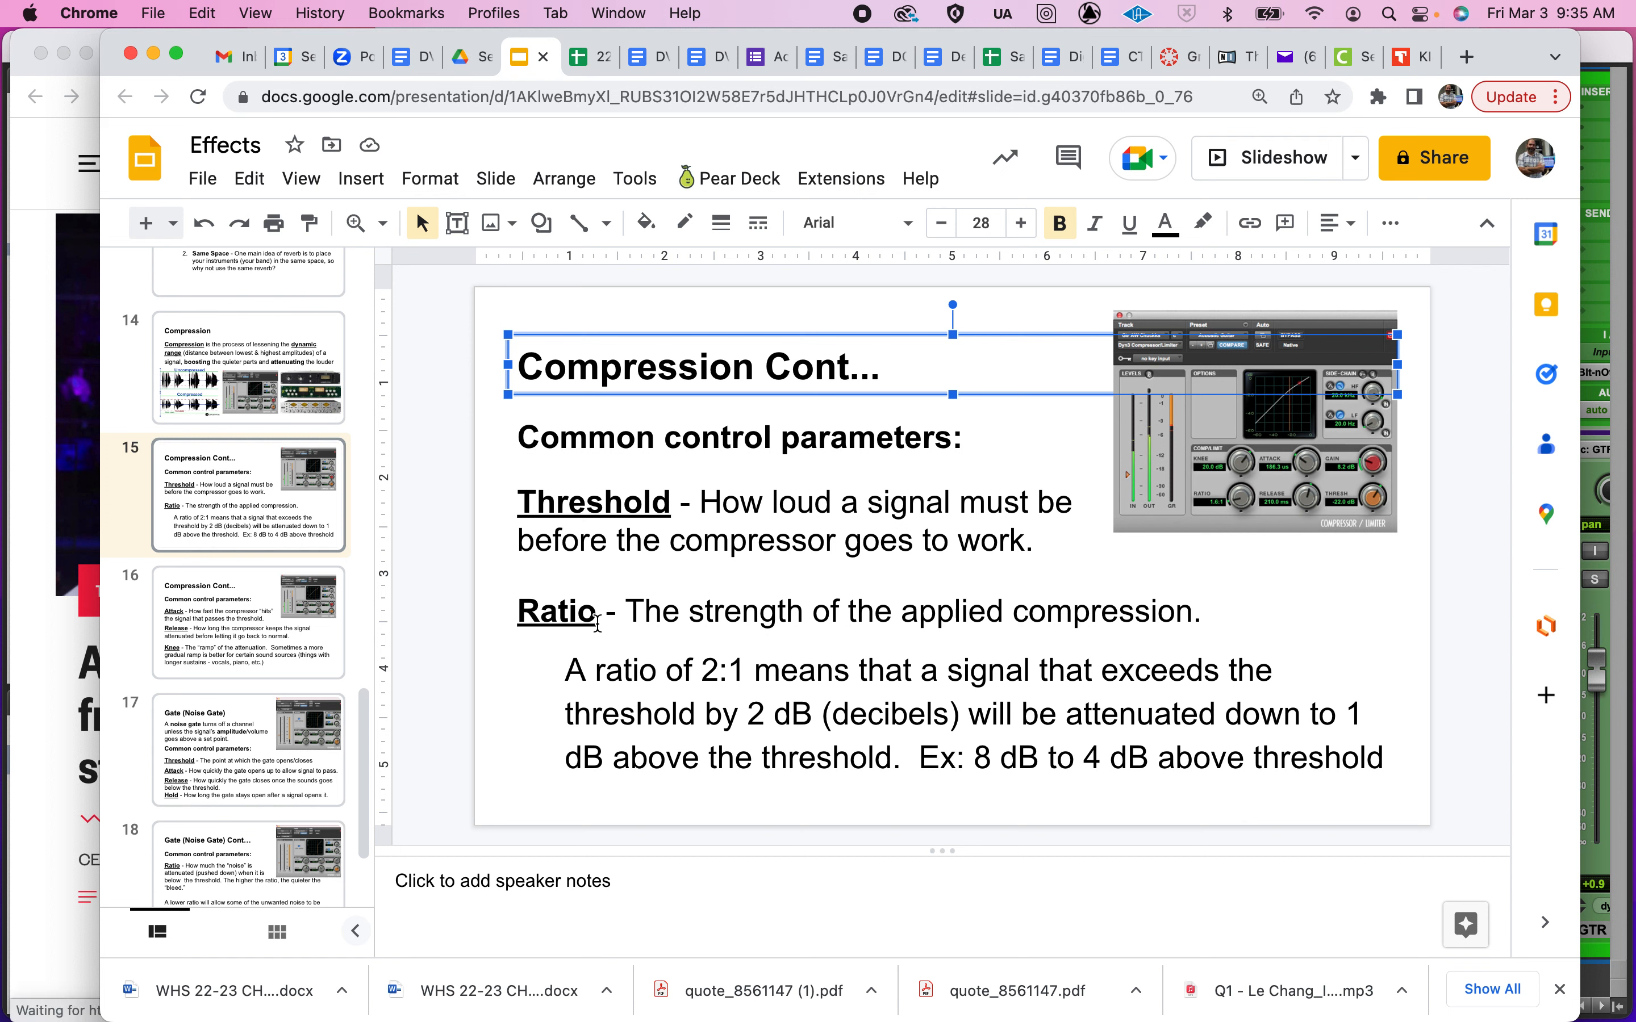
click(764, 681)
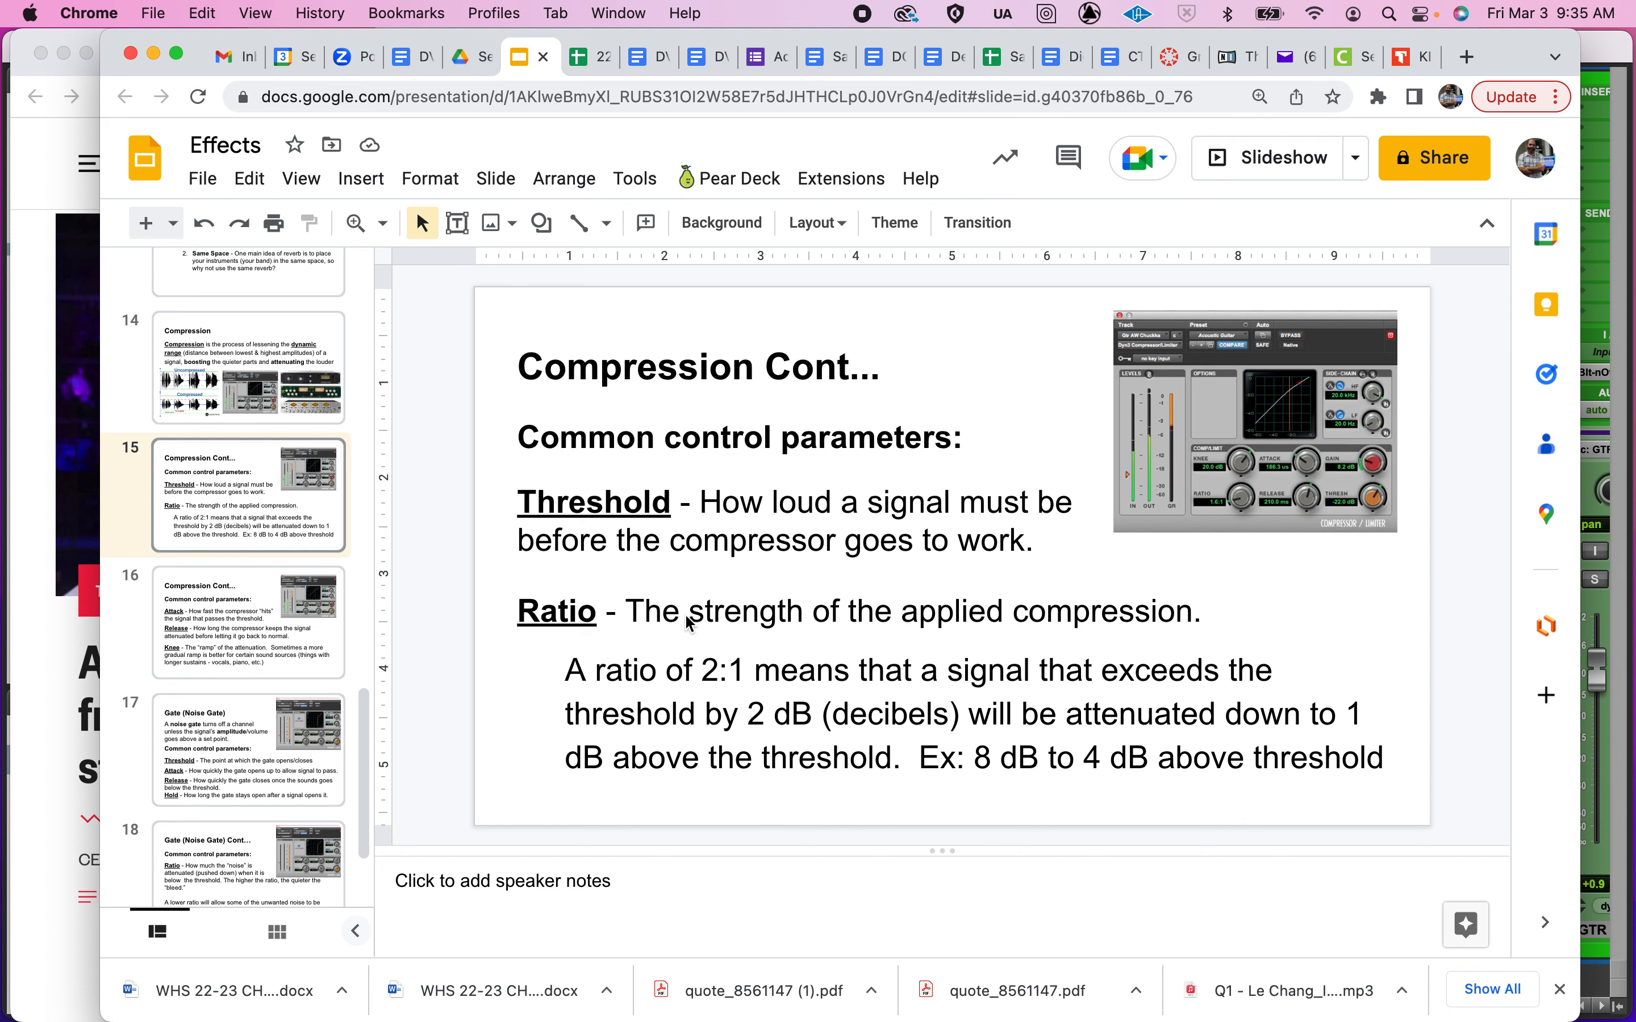
key(super+Tab)
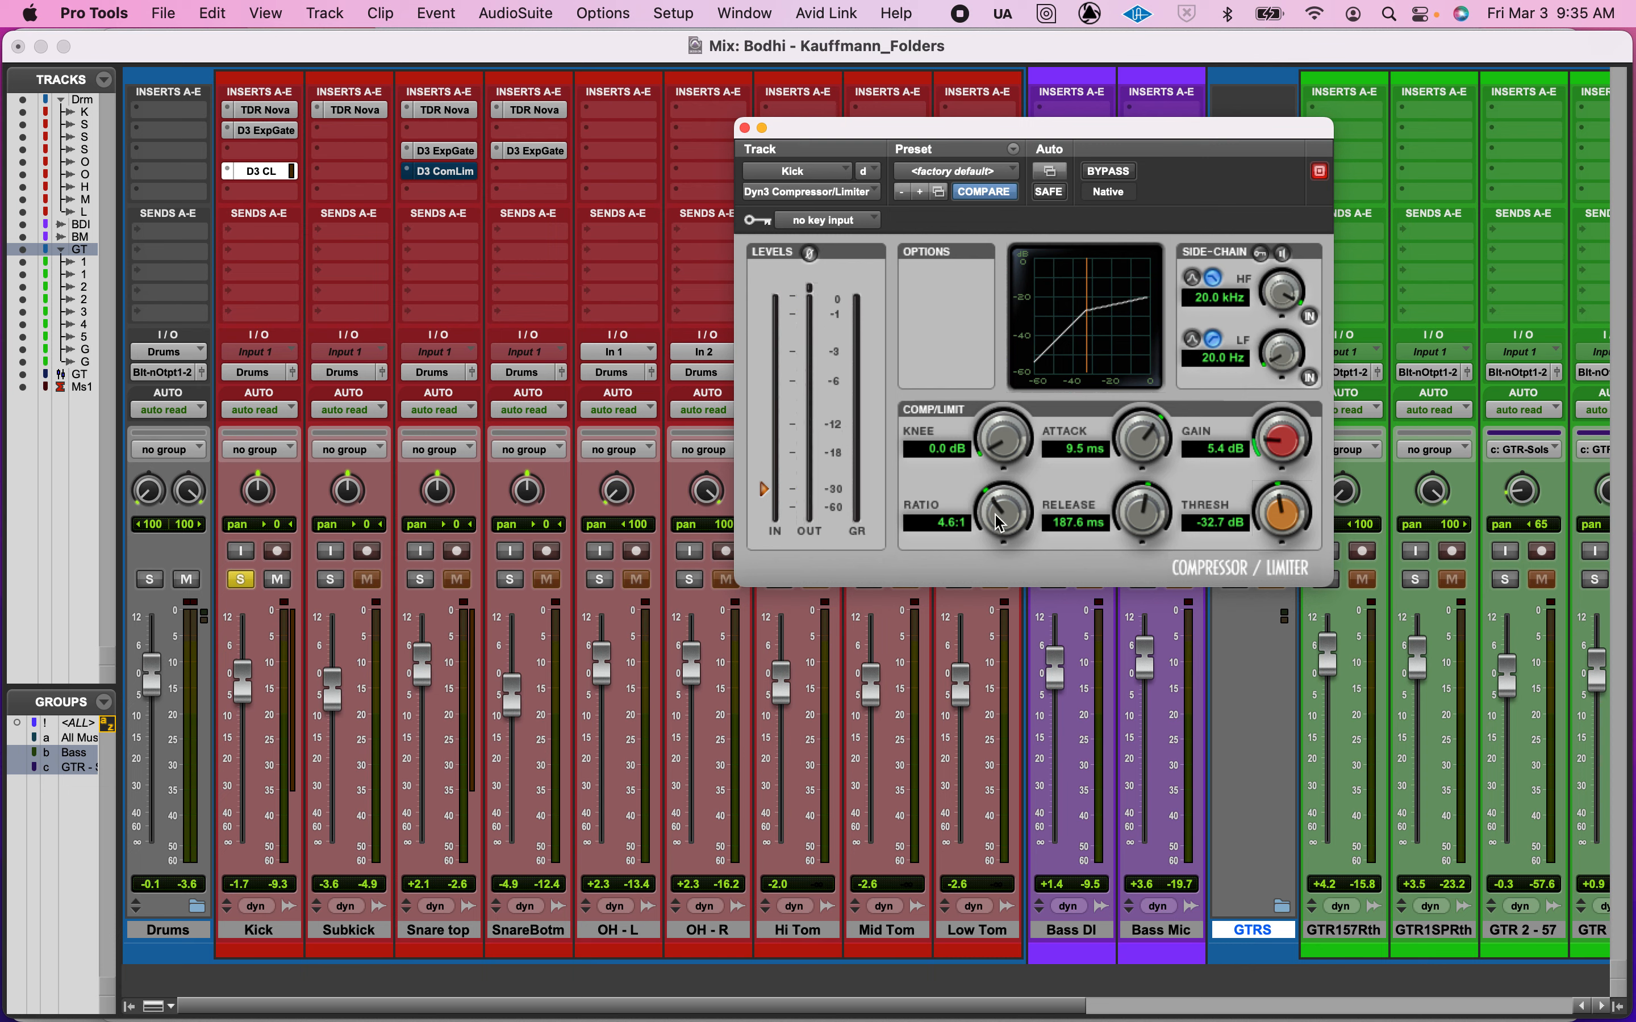
- Set the Kick compressor's ratio to 7.4:1 and bypass the compressor
drag(988, 522, 987, 545)
drag(1023, 518, 999, 449)
click(1111, 175)
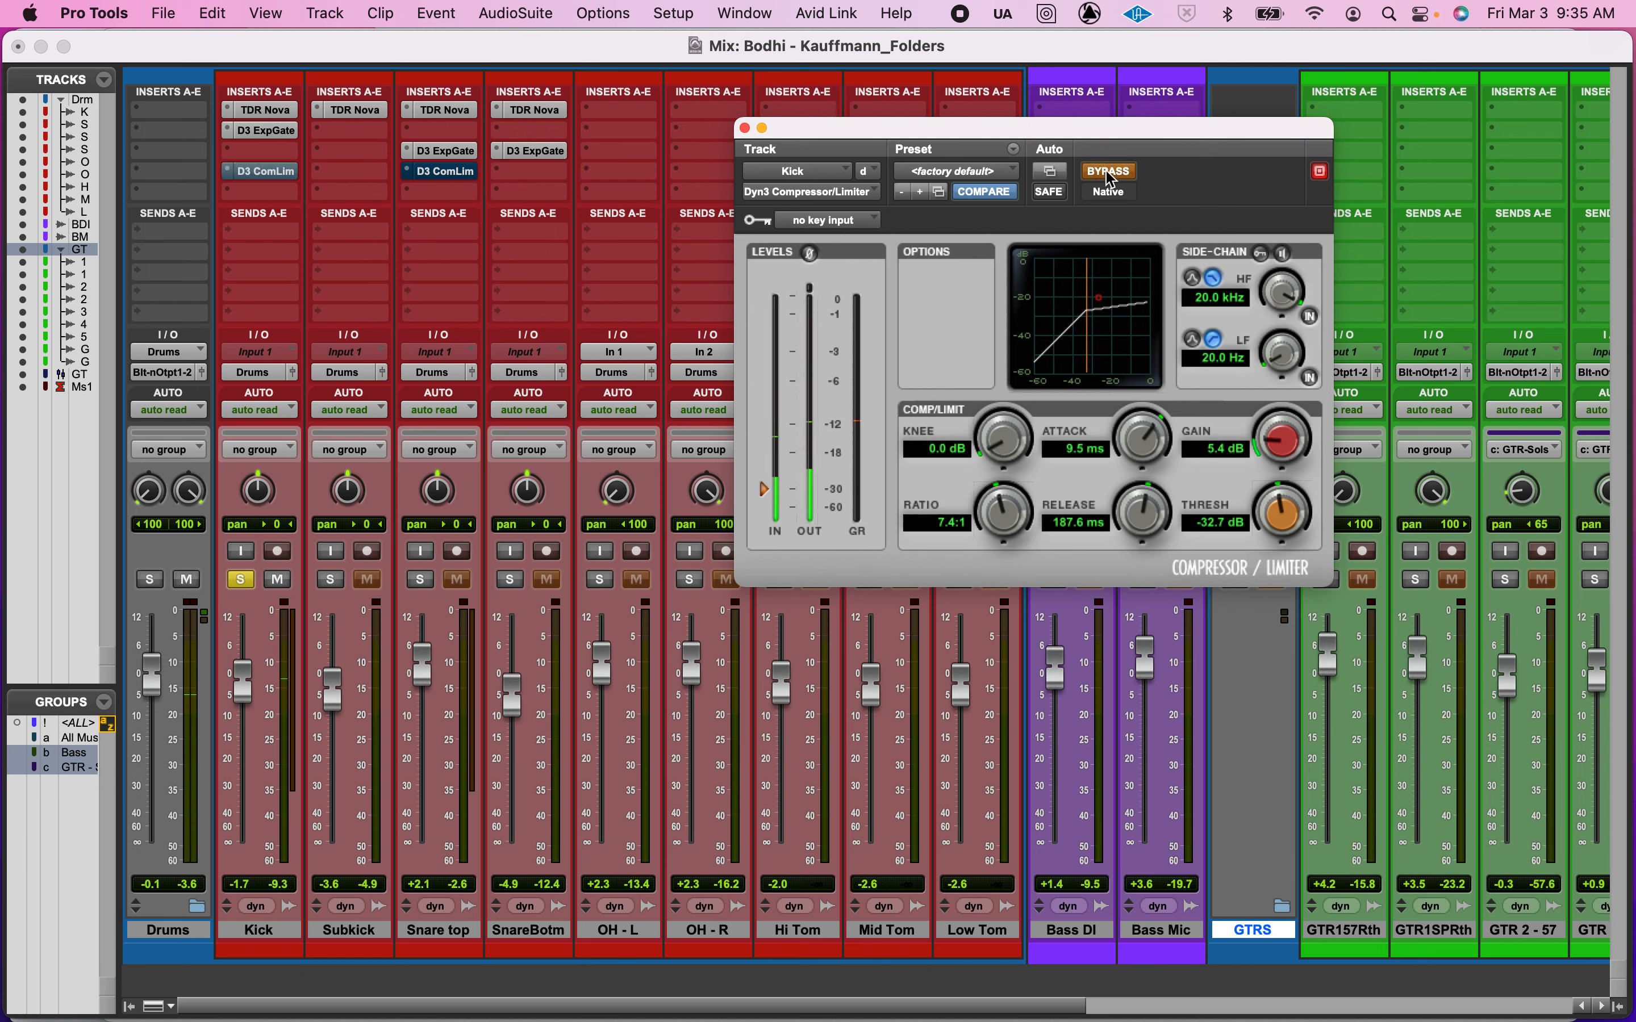
- Bypass the Kick's expander/gate, compare the compressor active and bypassed, and leave the compressor bypassed
click(267, 132)
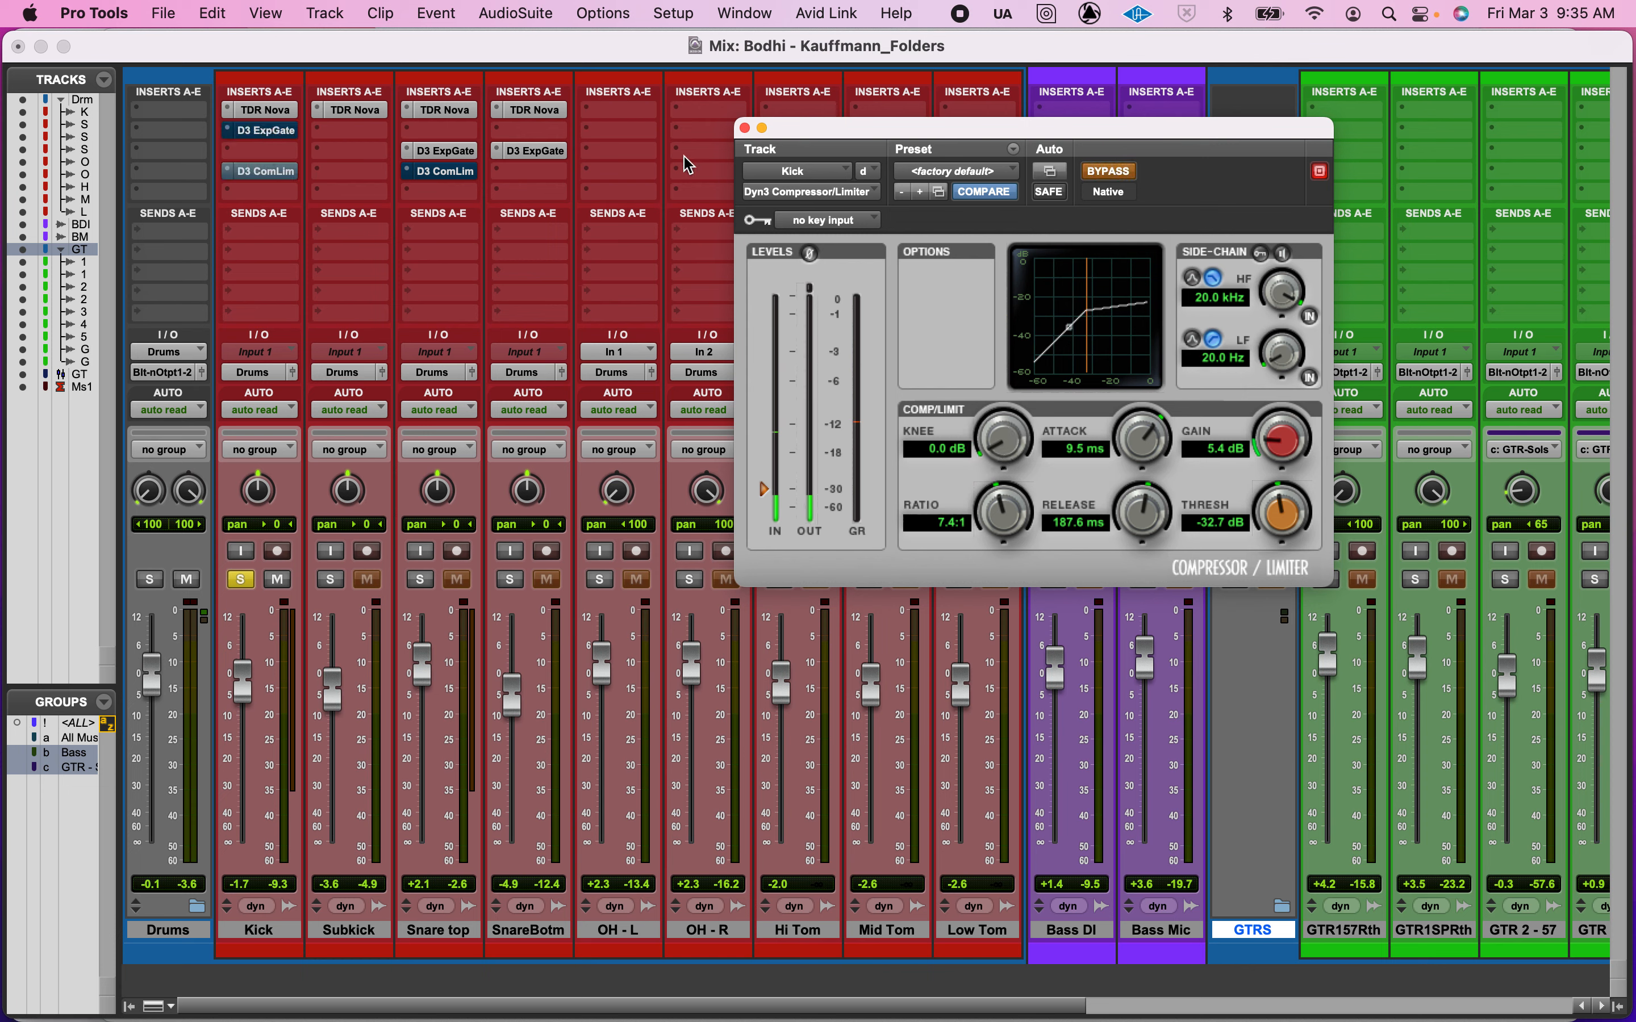
click(1105, 174)
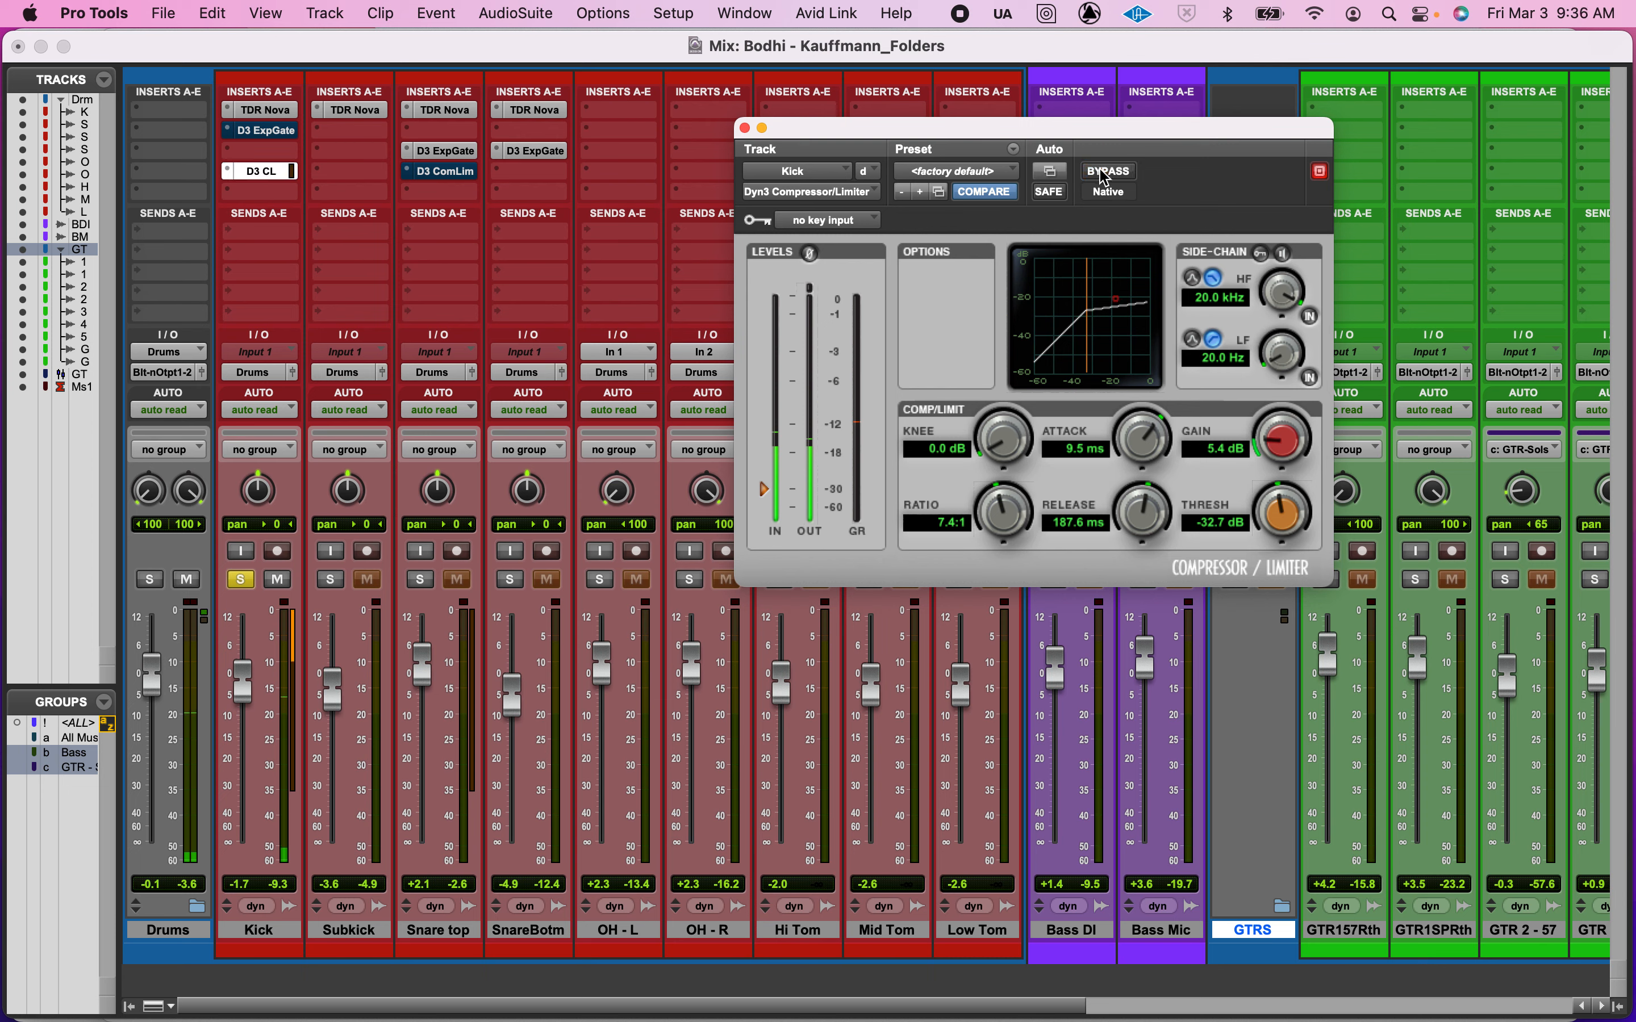
click(1106, 175)
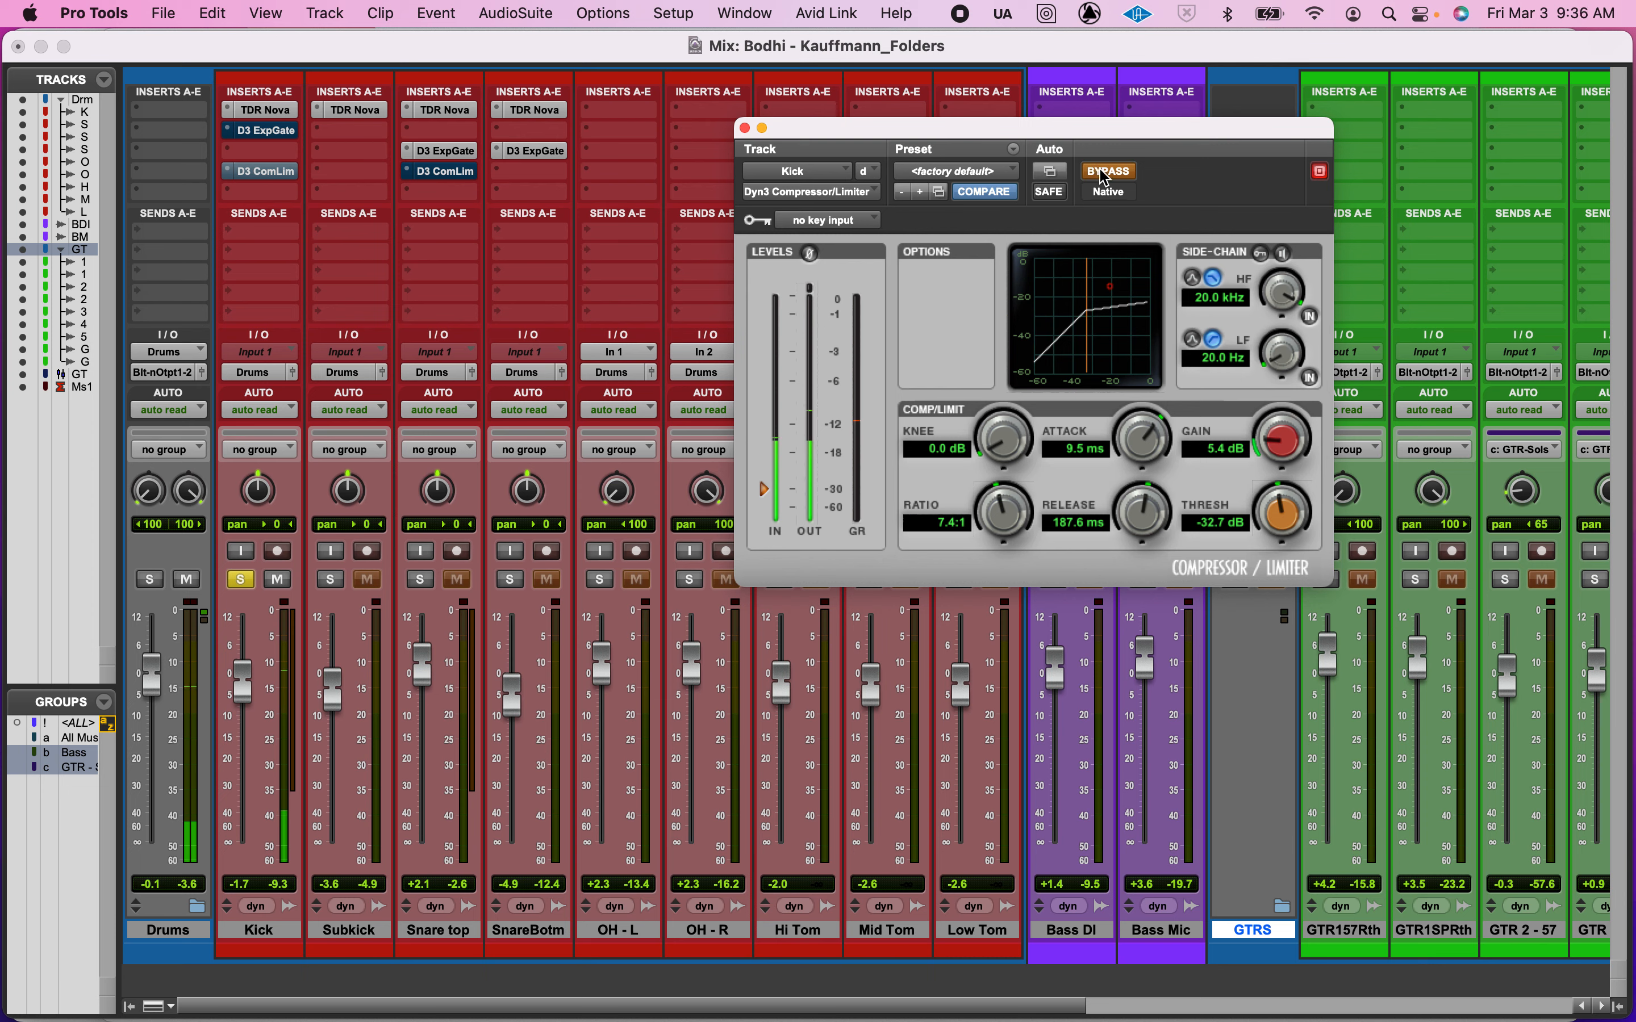
click(1106, 174)
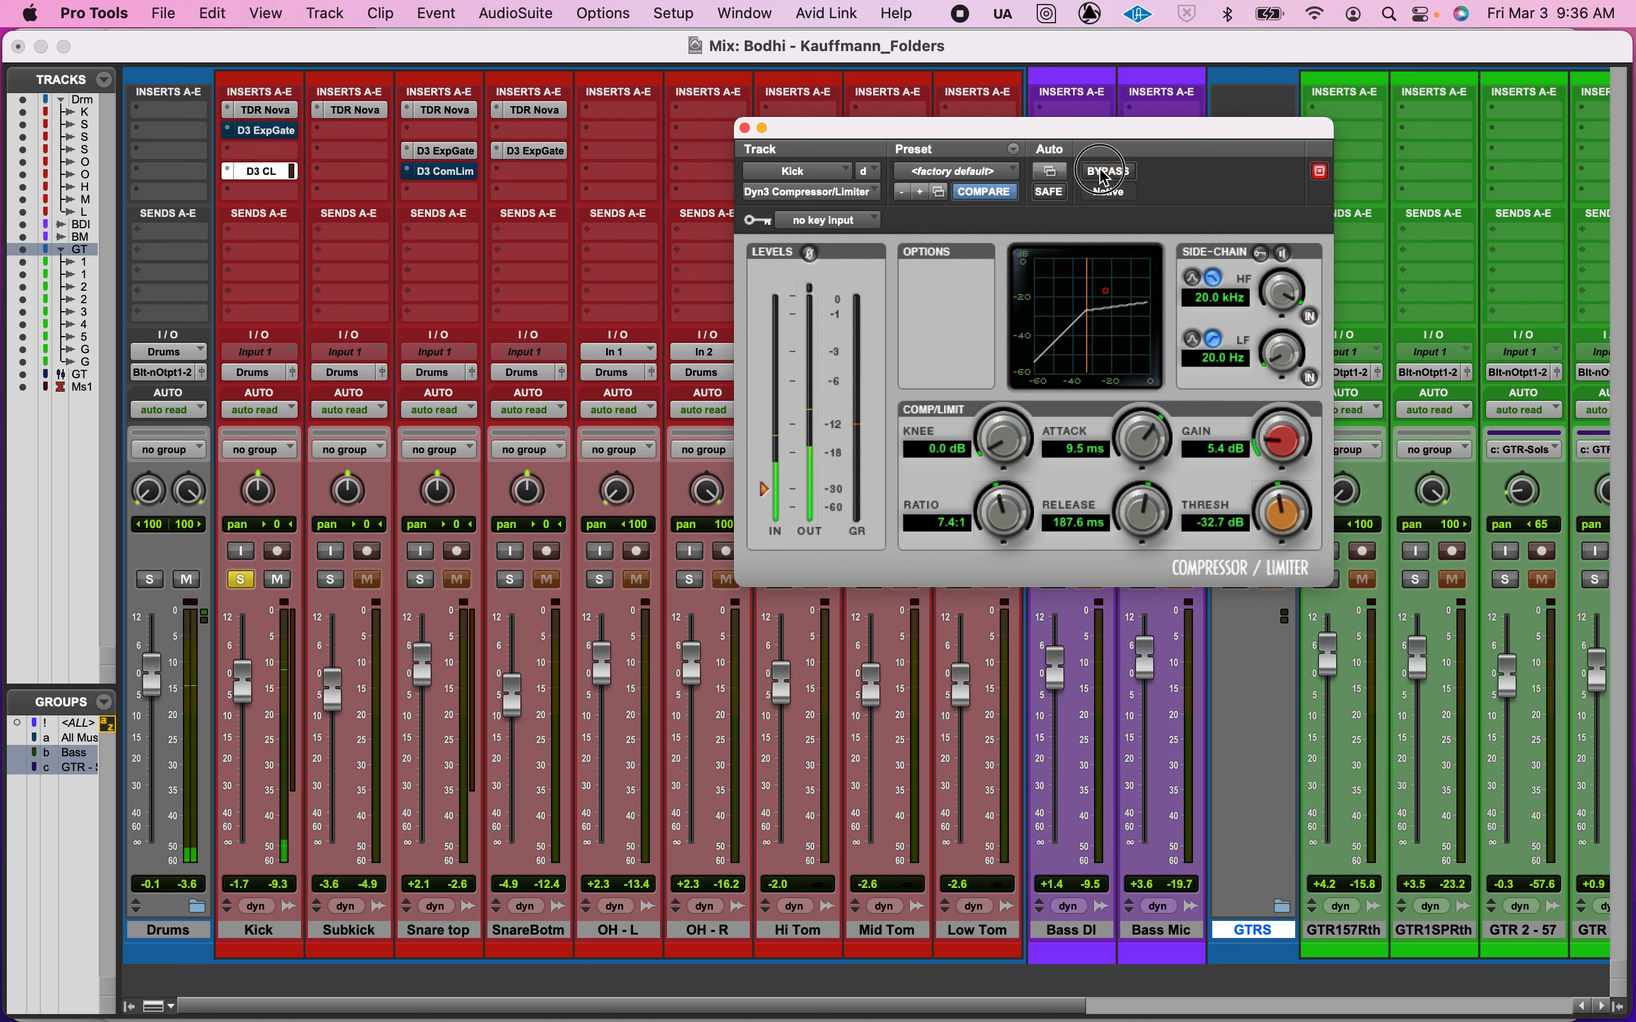
click(1105, 174)
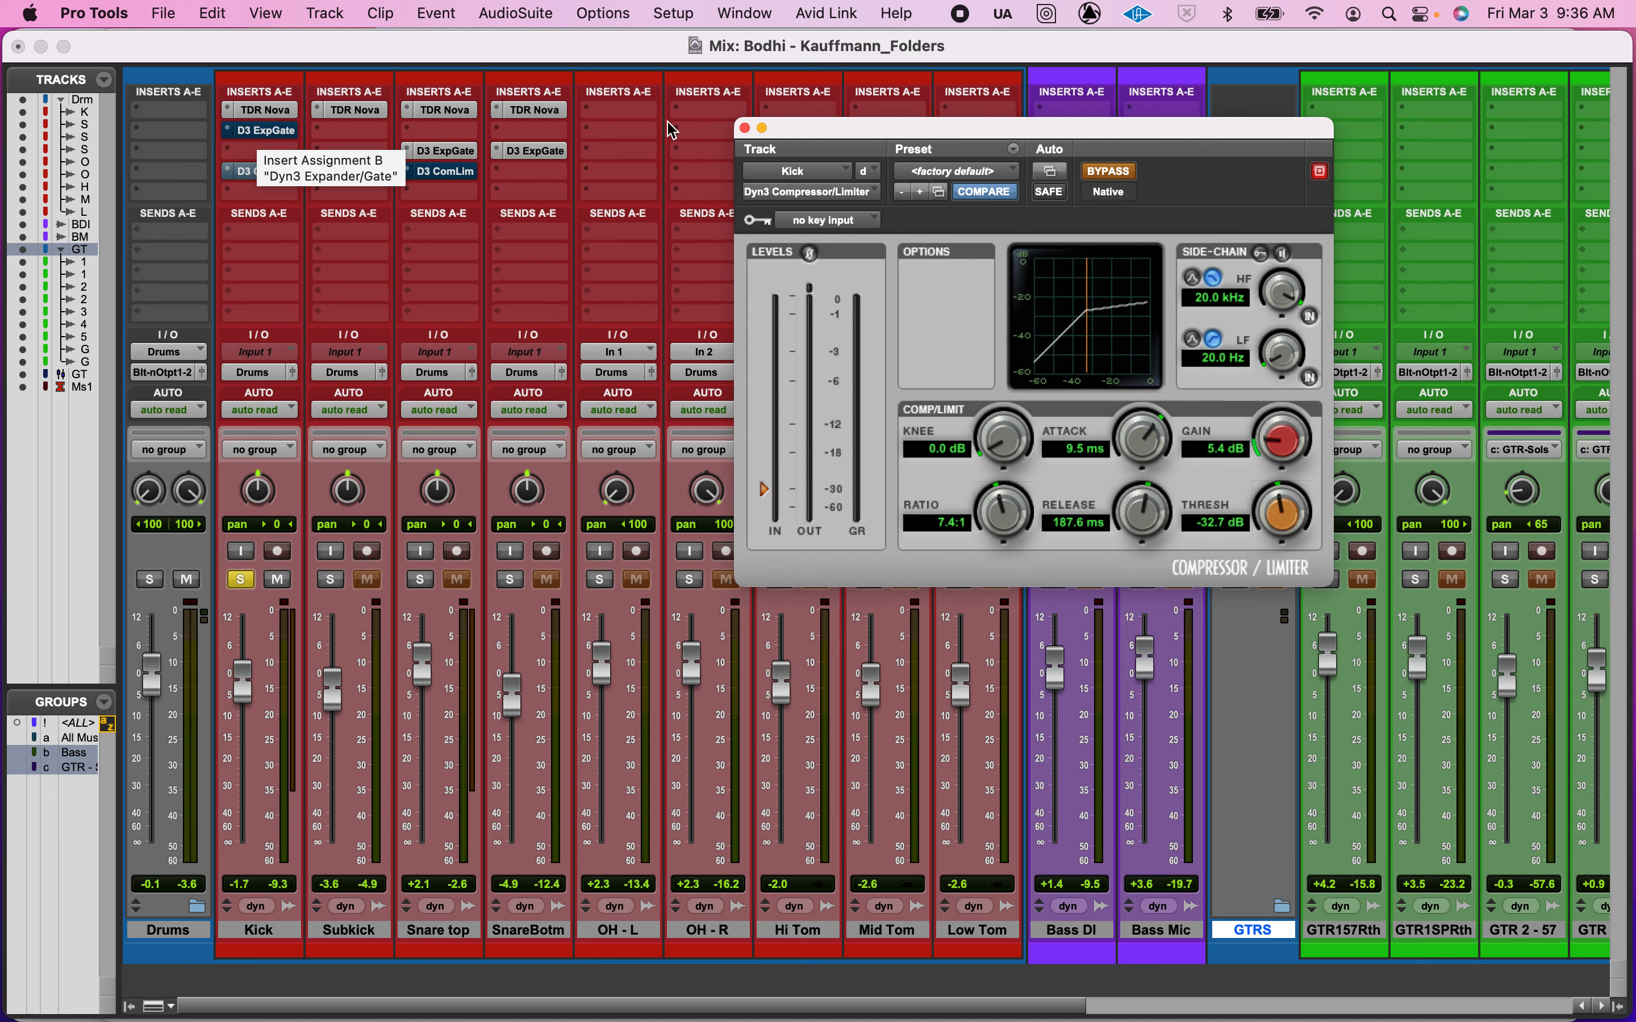
- Toggle playback and lower the Kick compressor's ratio to 5.3:1
key(space)
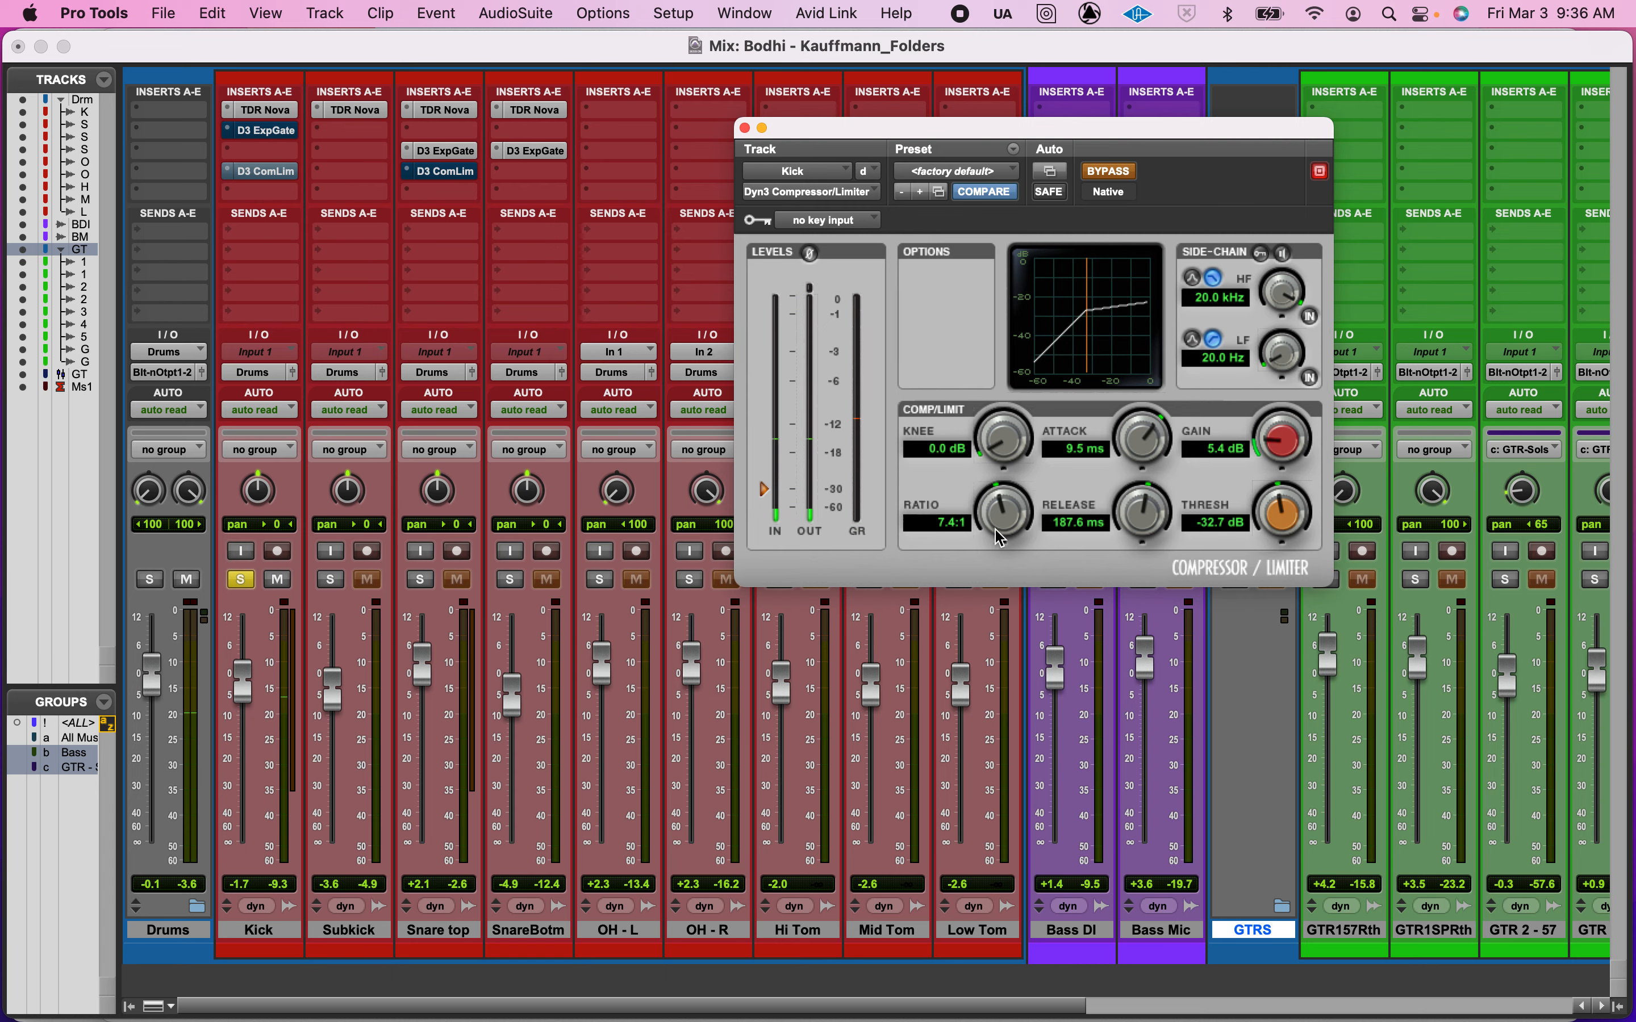
drag(1004, 530, 997, 568)
- Switch to Chrome, show slide 16 on attack, release and knee, and return to Pro Tools
key(super+Tab)
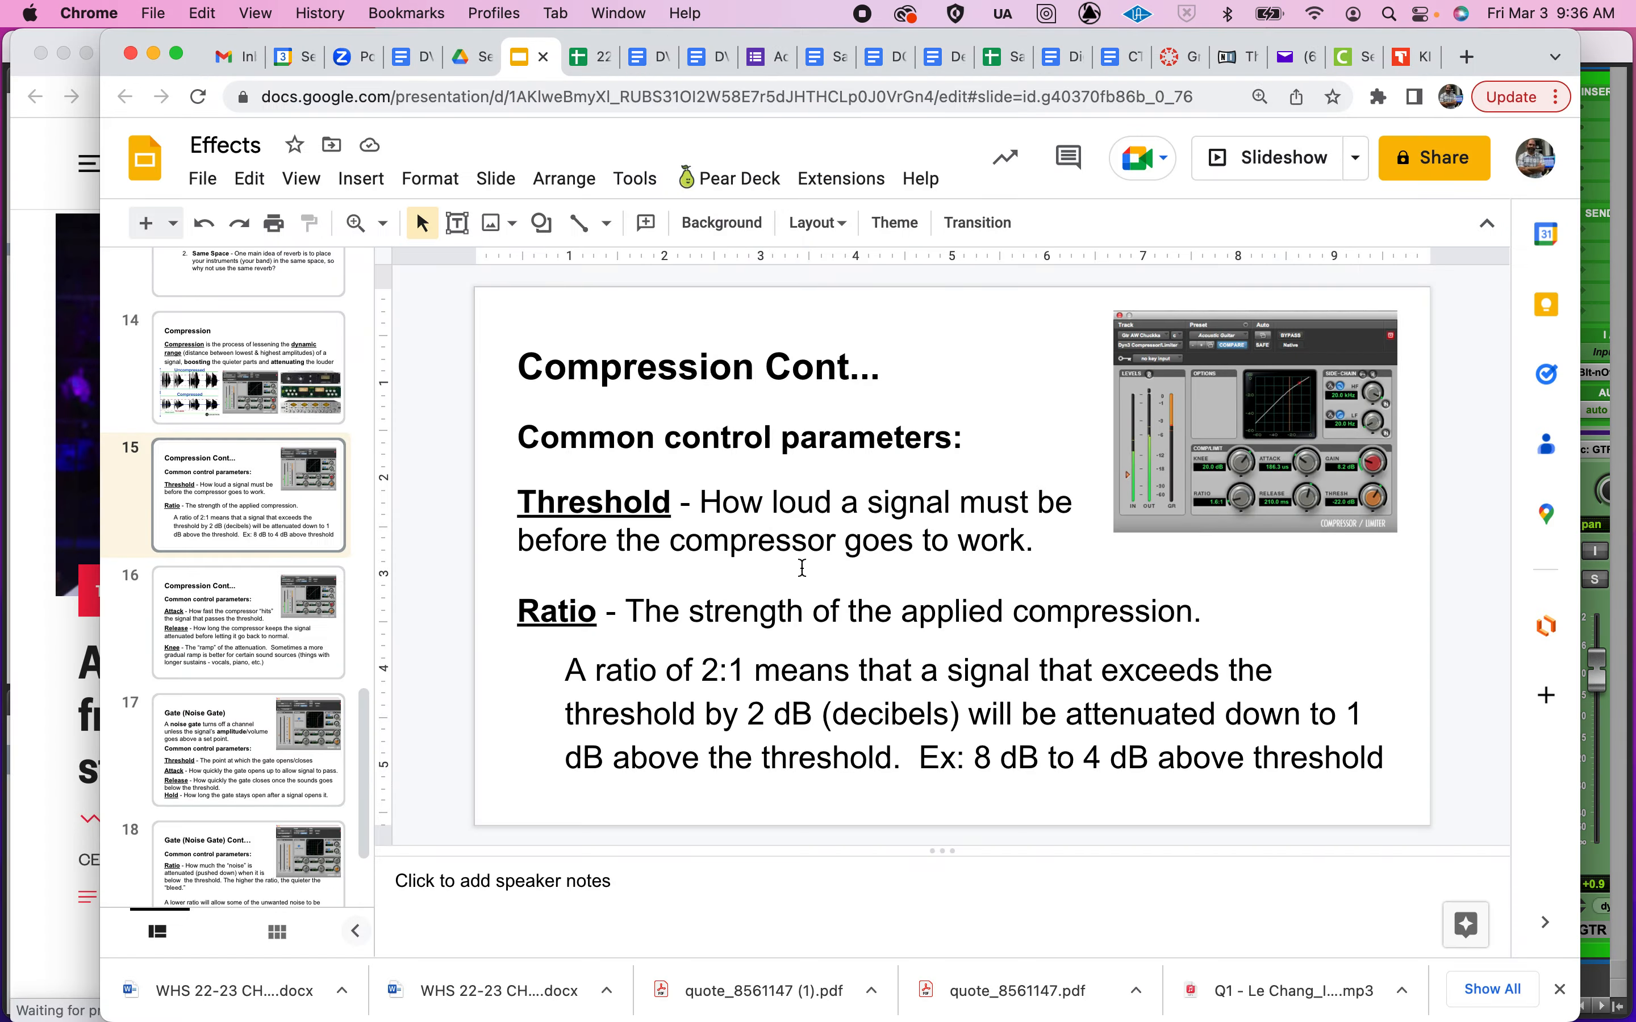
click(318, 621)
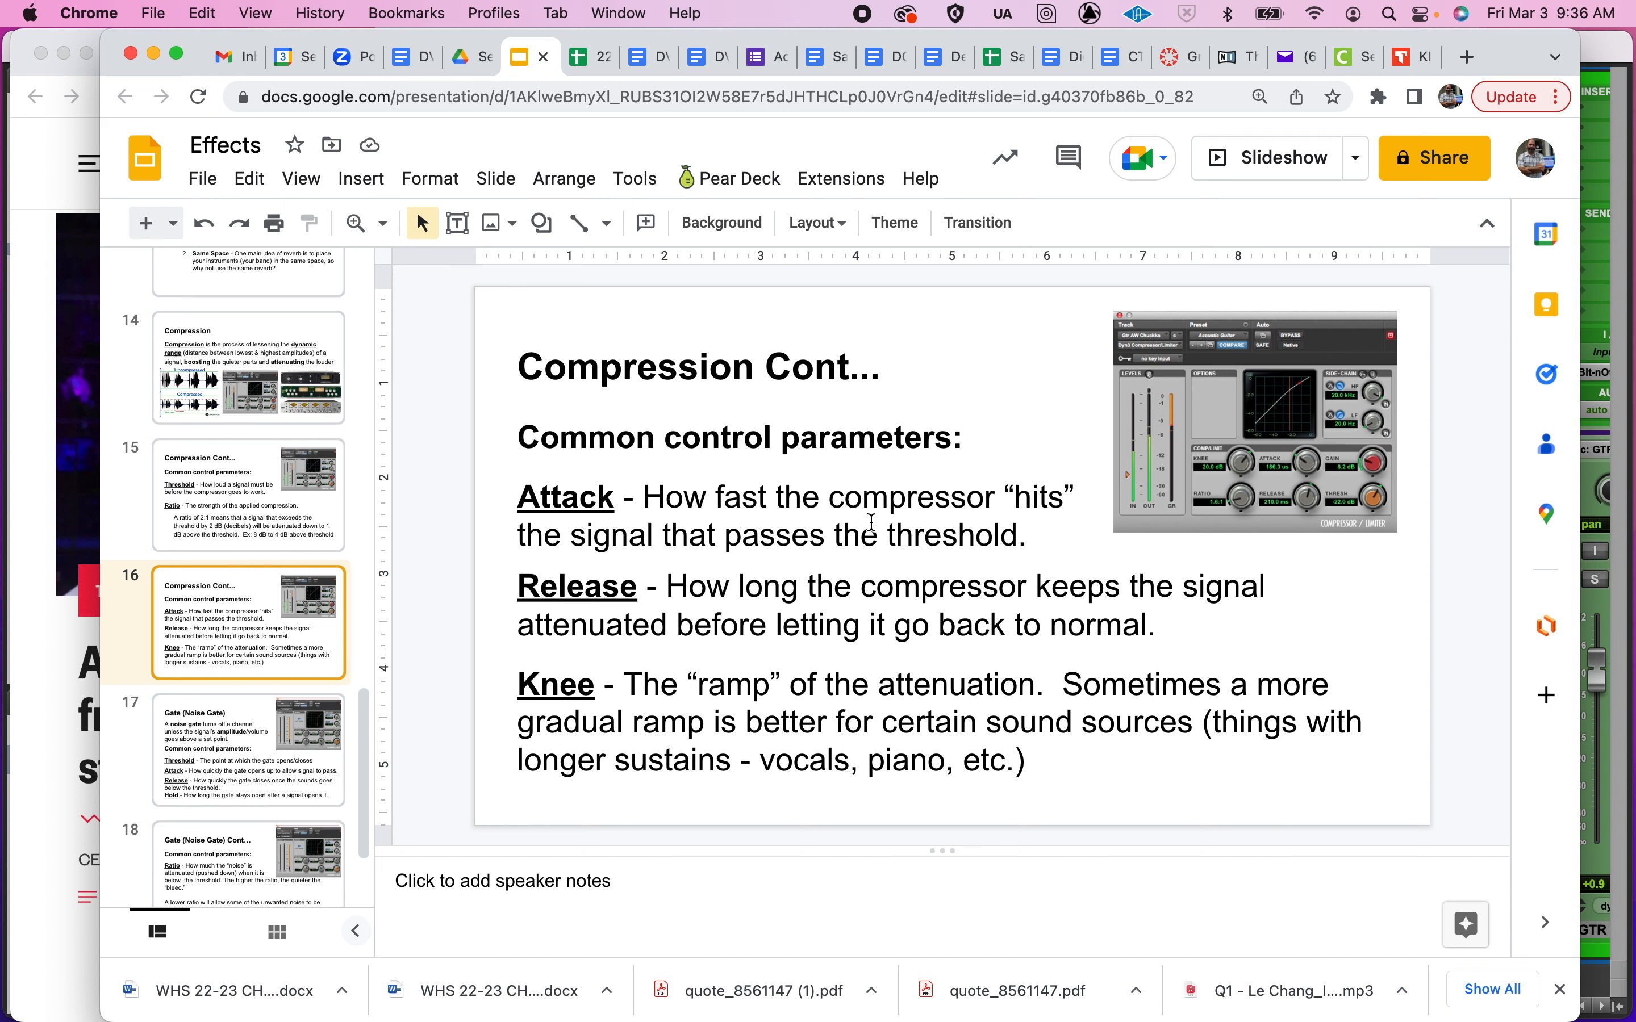
key(super+Tab)
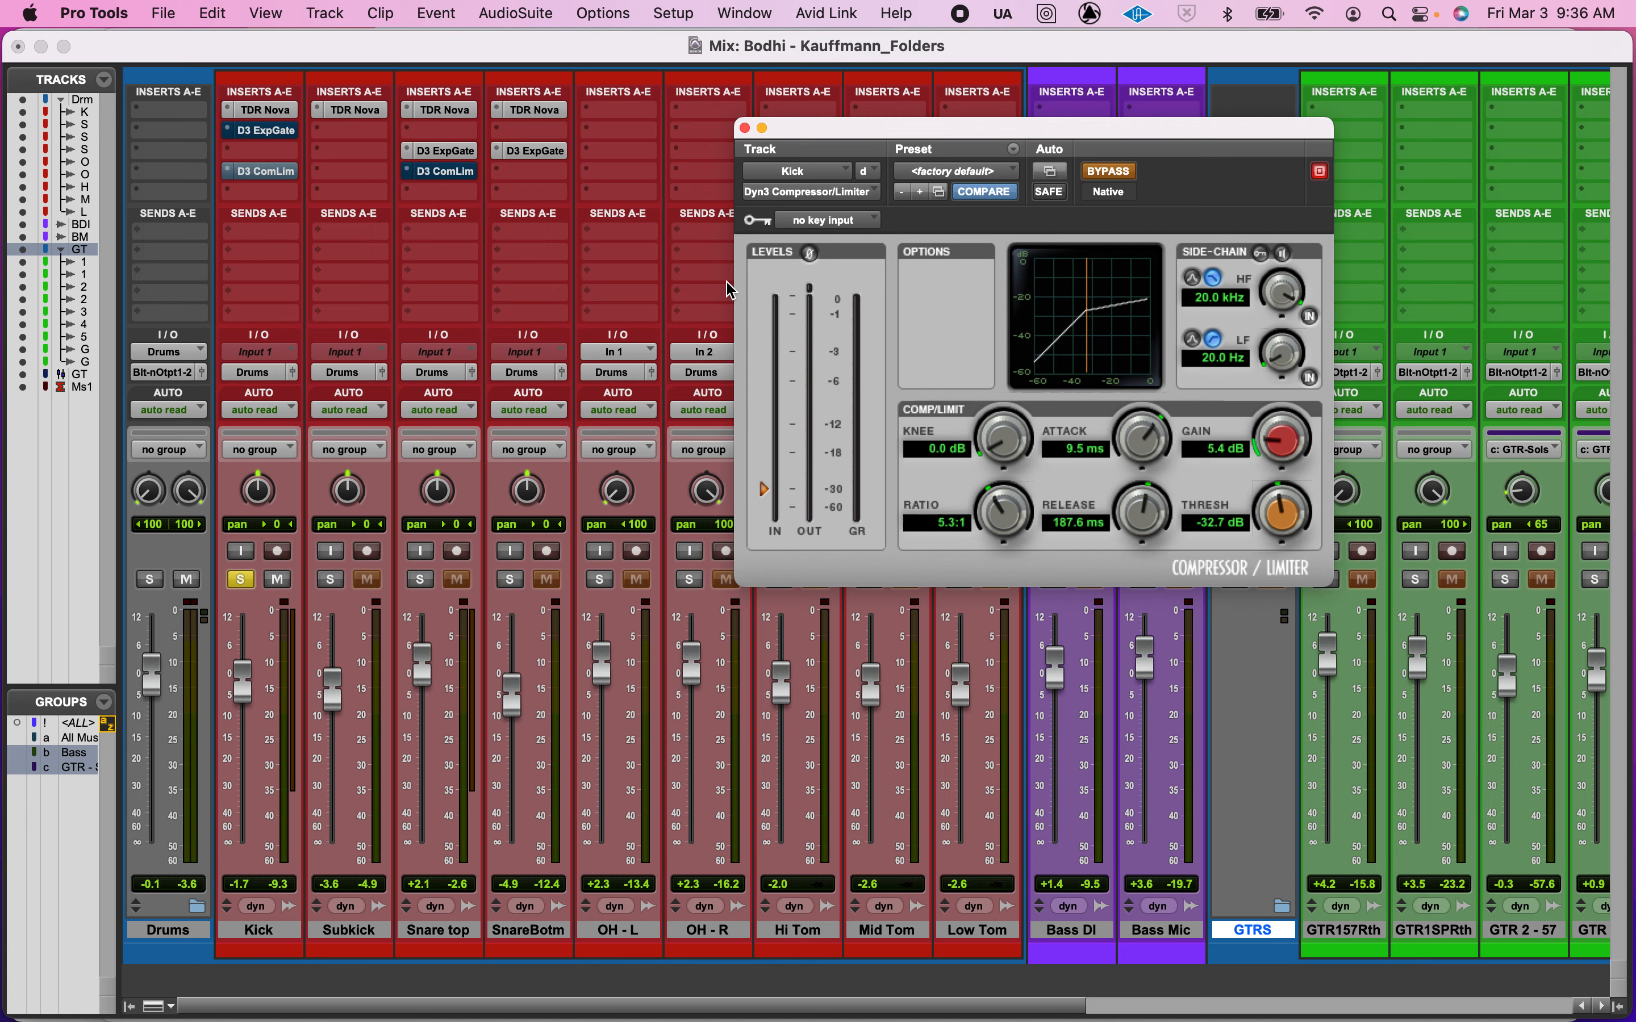
- Play the selected Kick range from the Edit window and shorten the compressor's attack to 15.9 us
key(super+equal)
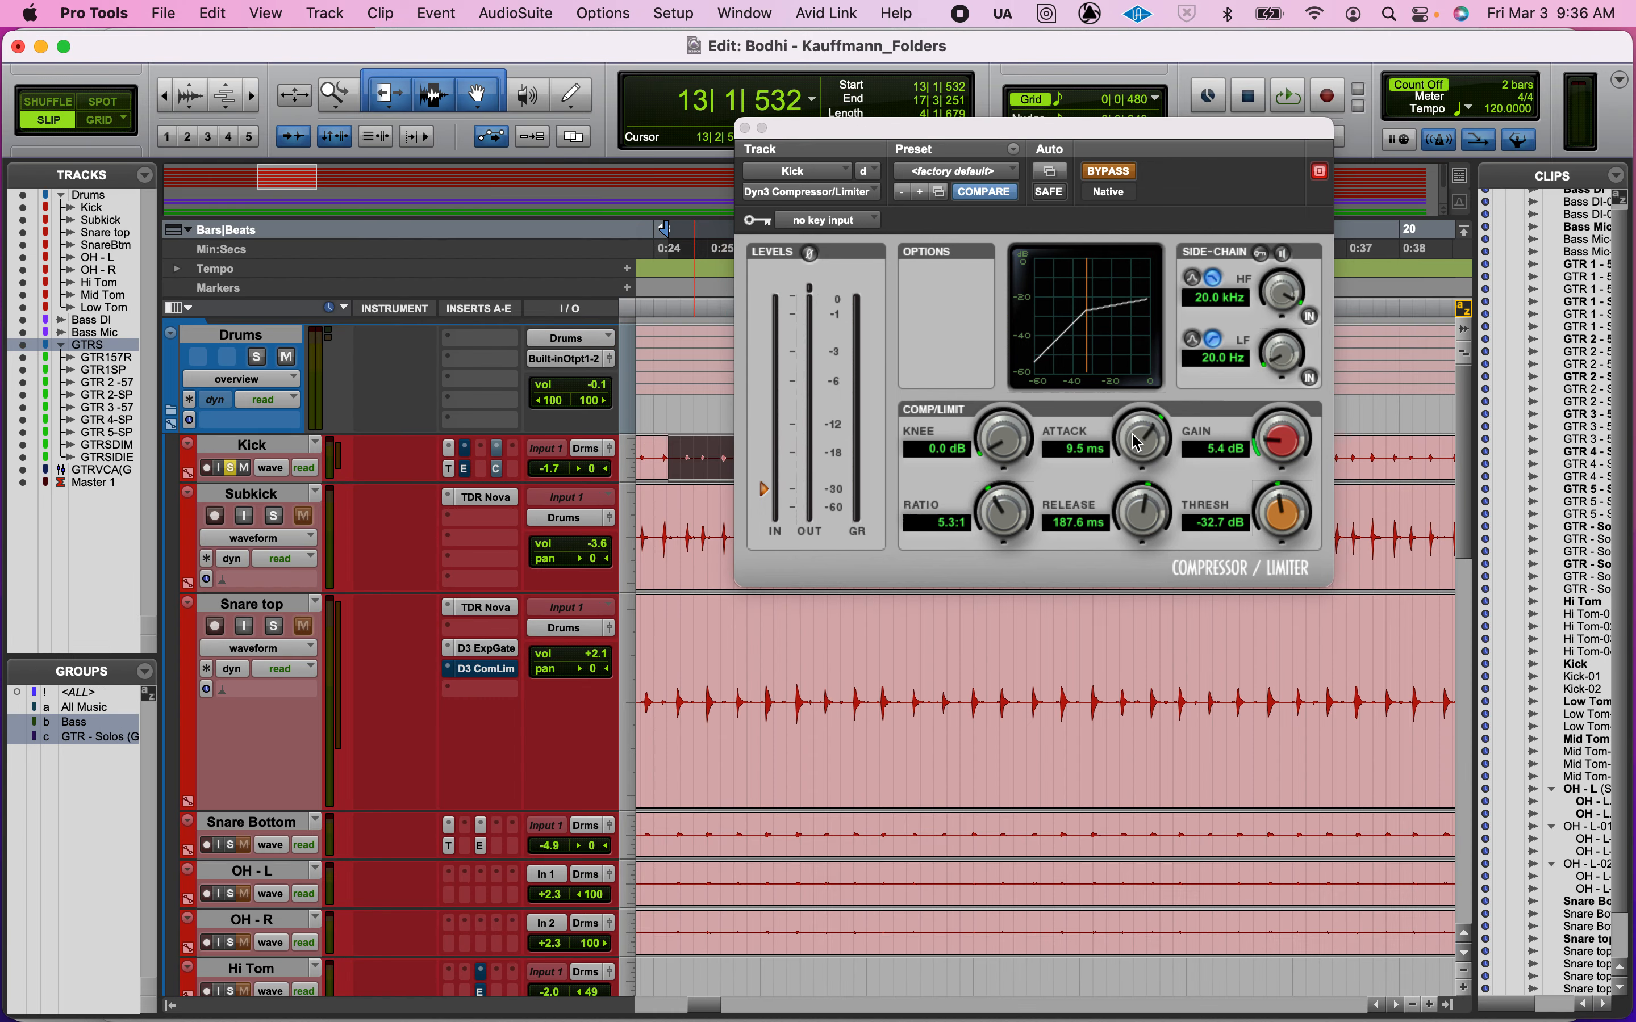
key(space)
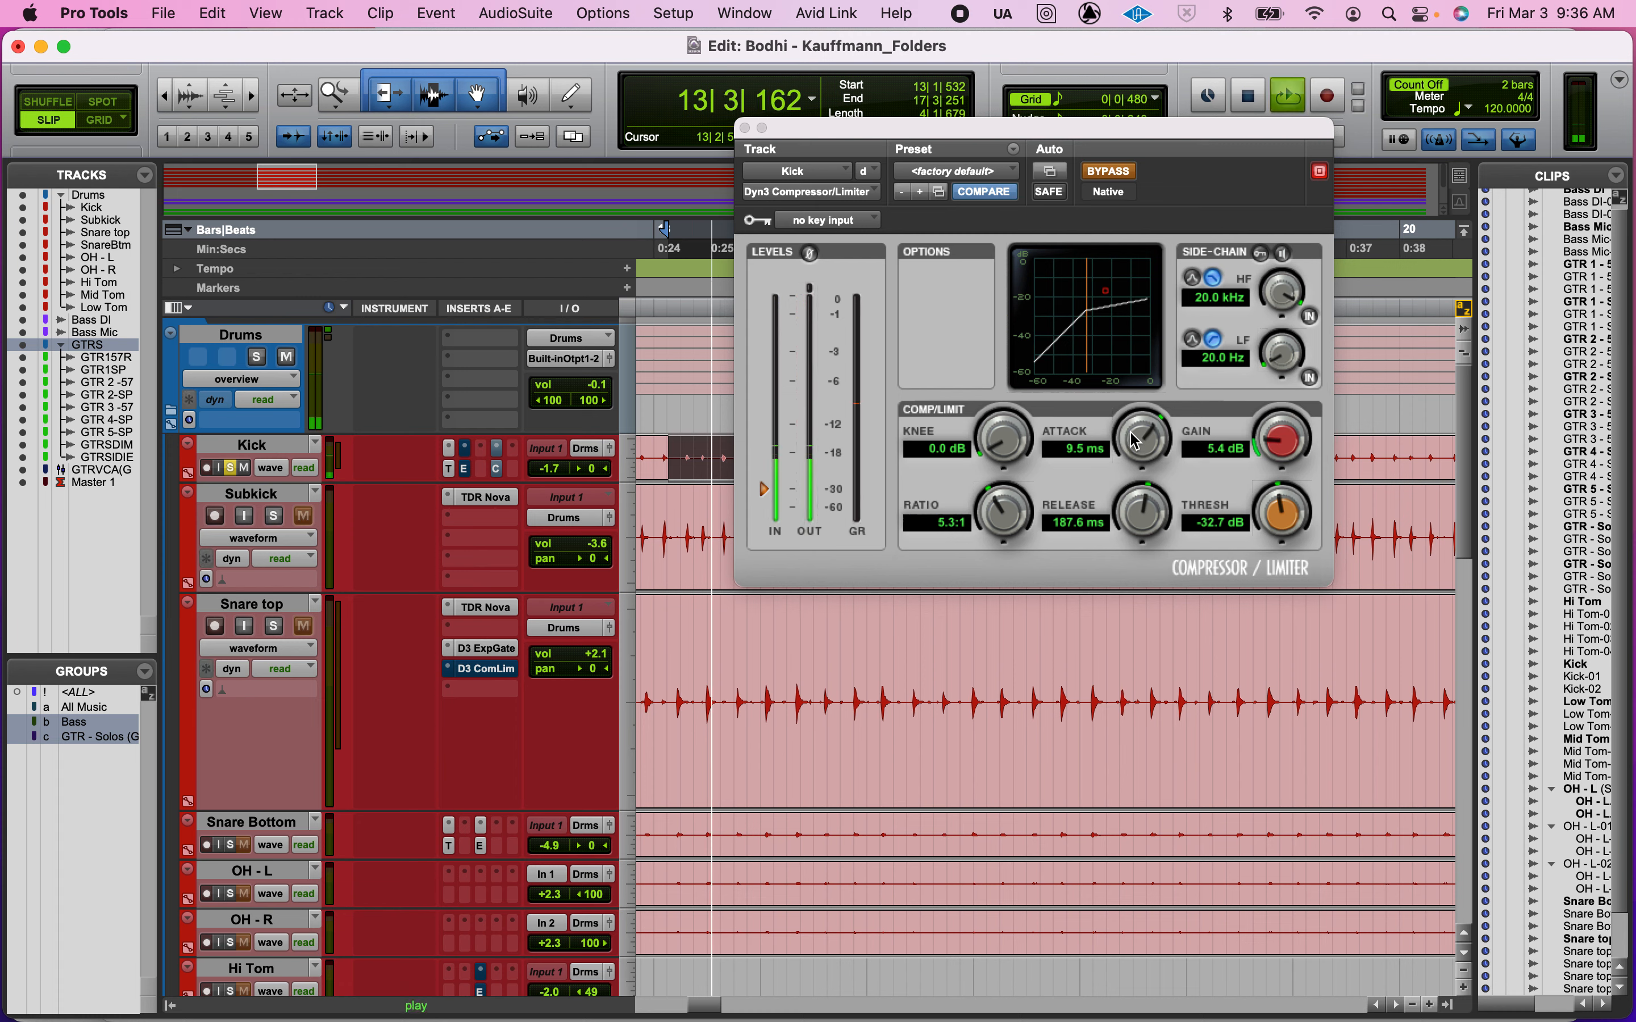
click(1119, 470)
drag(1119, 470, 1055, 632)
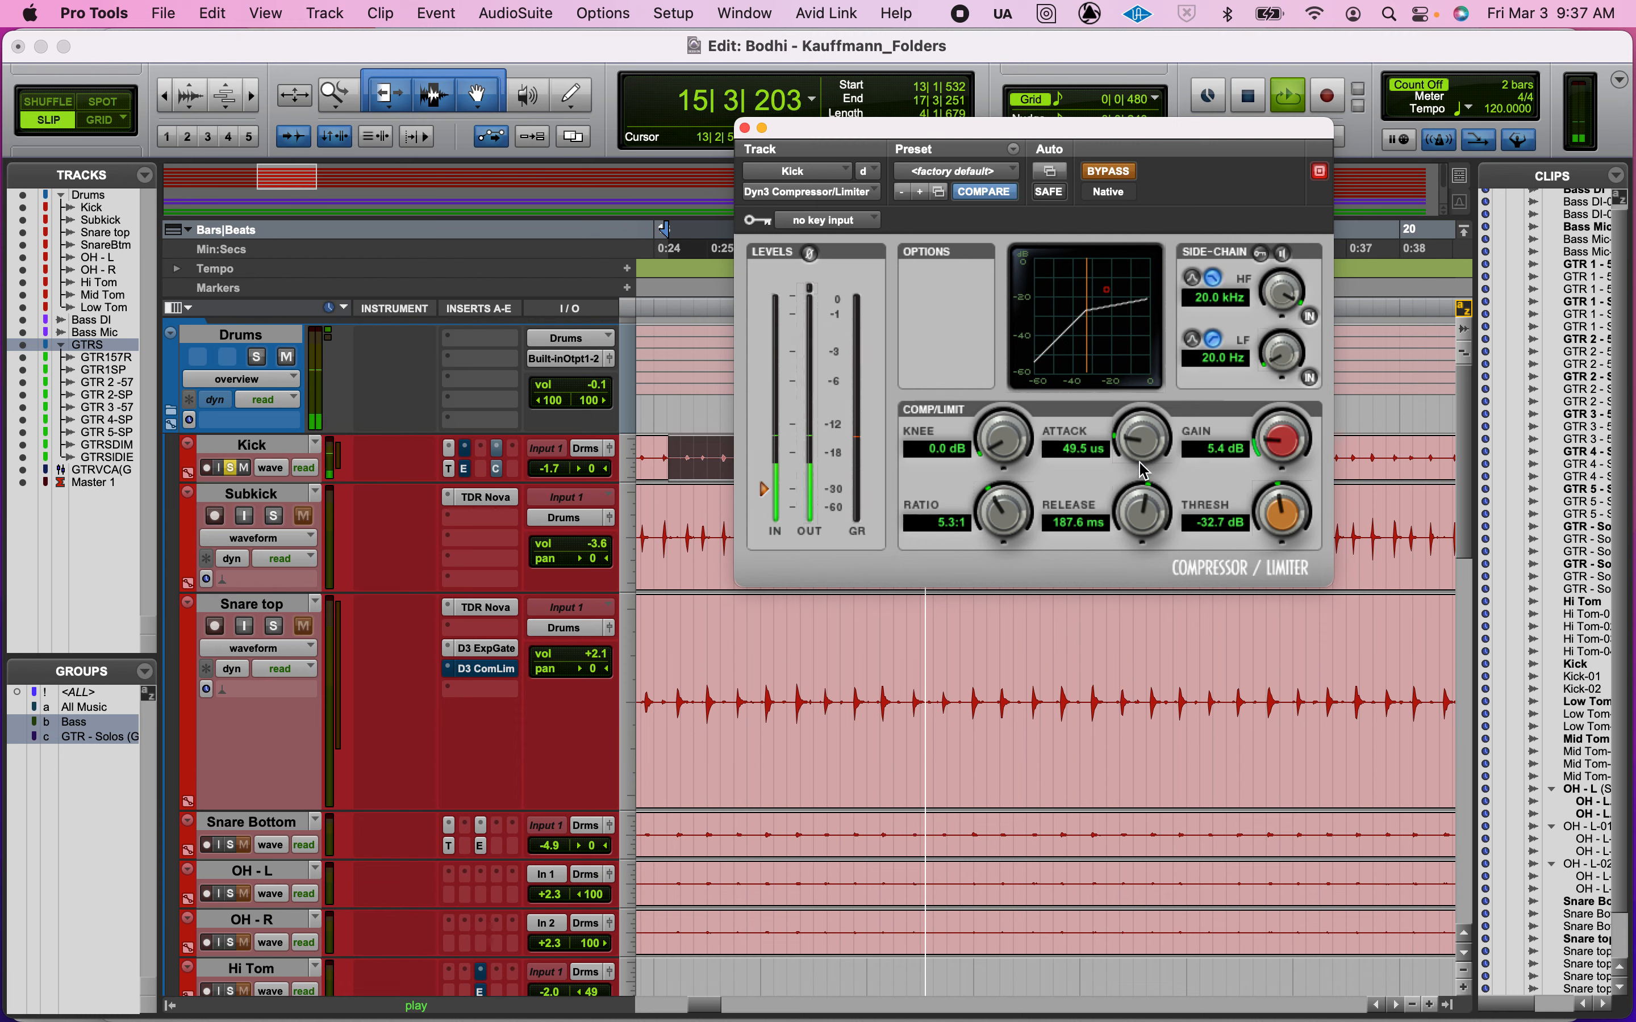
drag(1134, 443, 1131, 508)
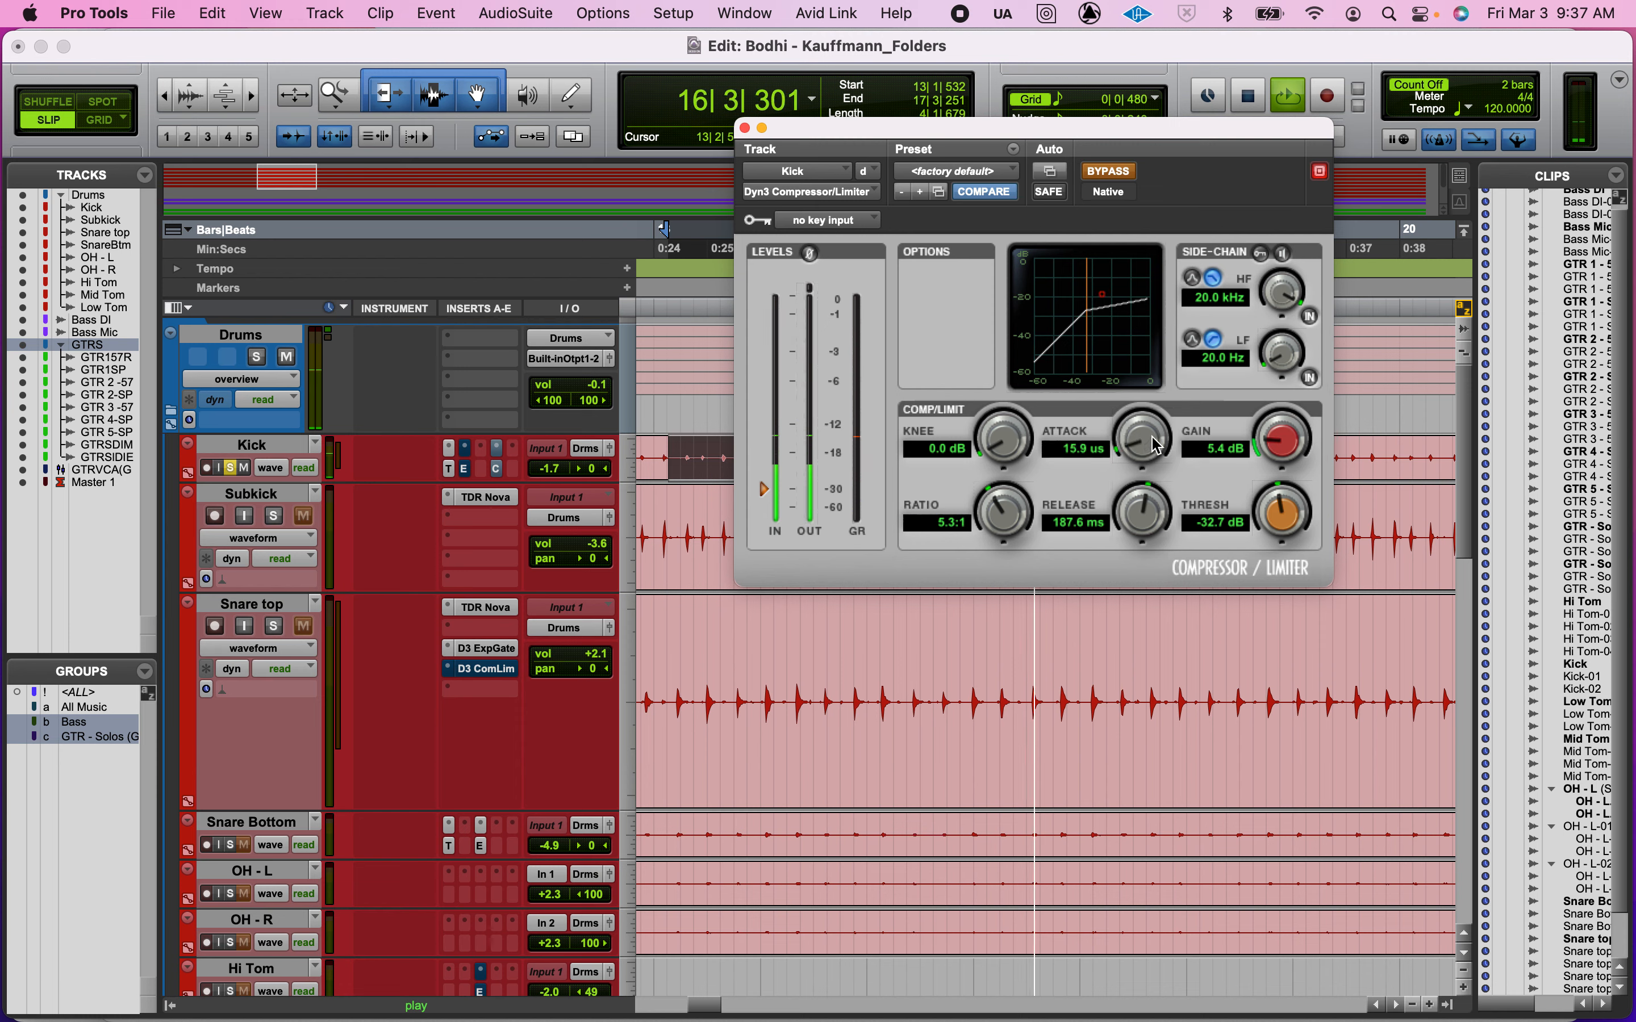
- Lengthen the Kick compressor's attack to 4.5 ms, replay the selected range, and fine-tune the attack to 3.1 ms
drag(1157, 444, 1106, 163)
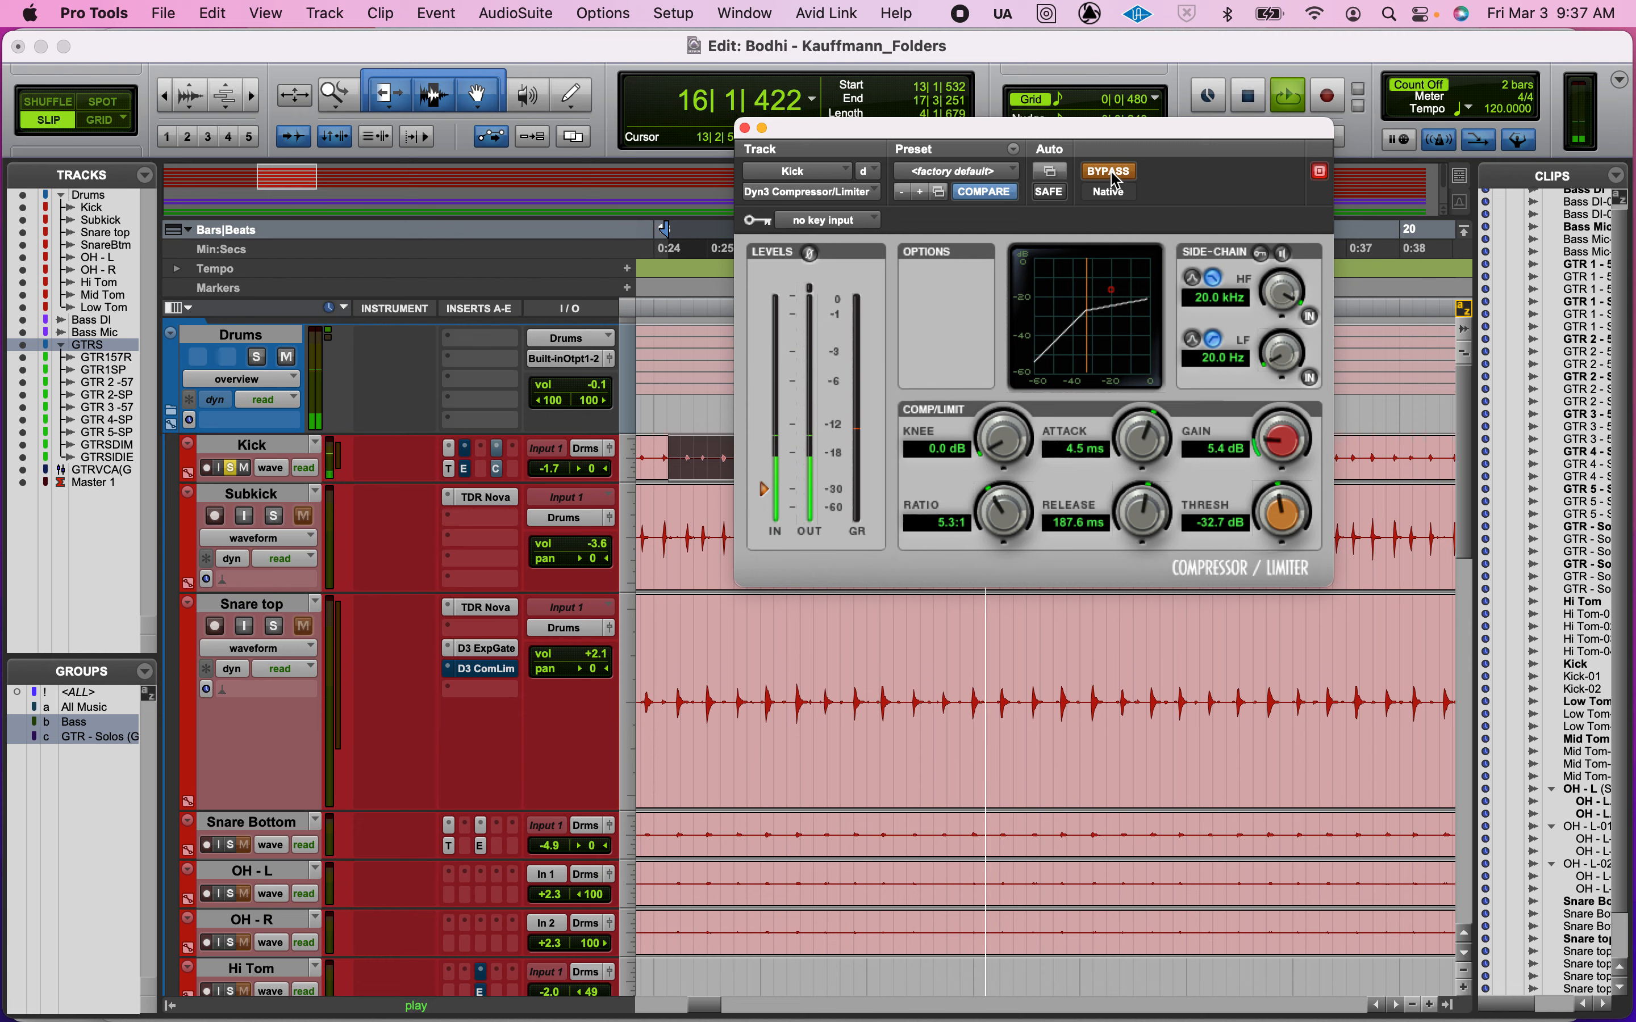
key(space)
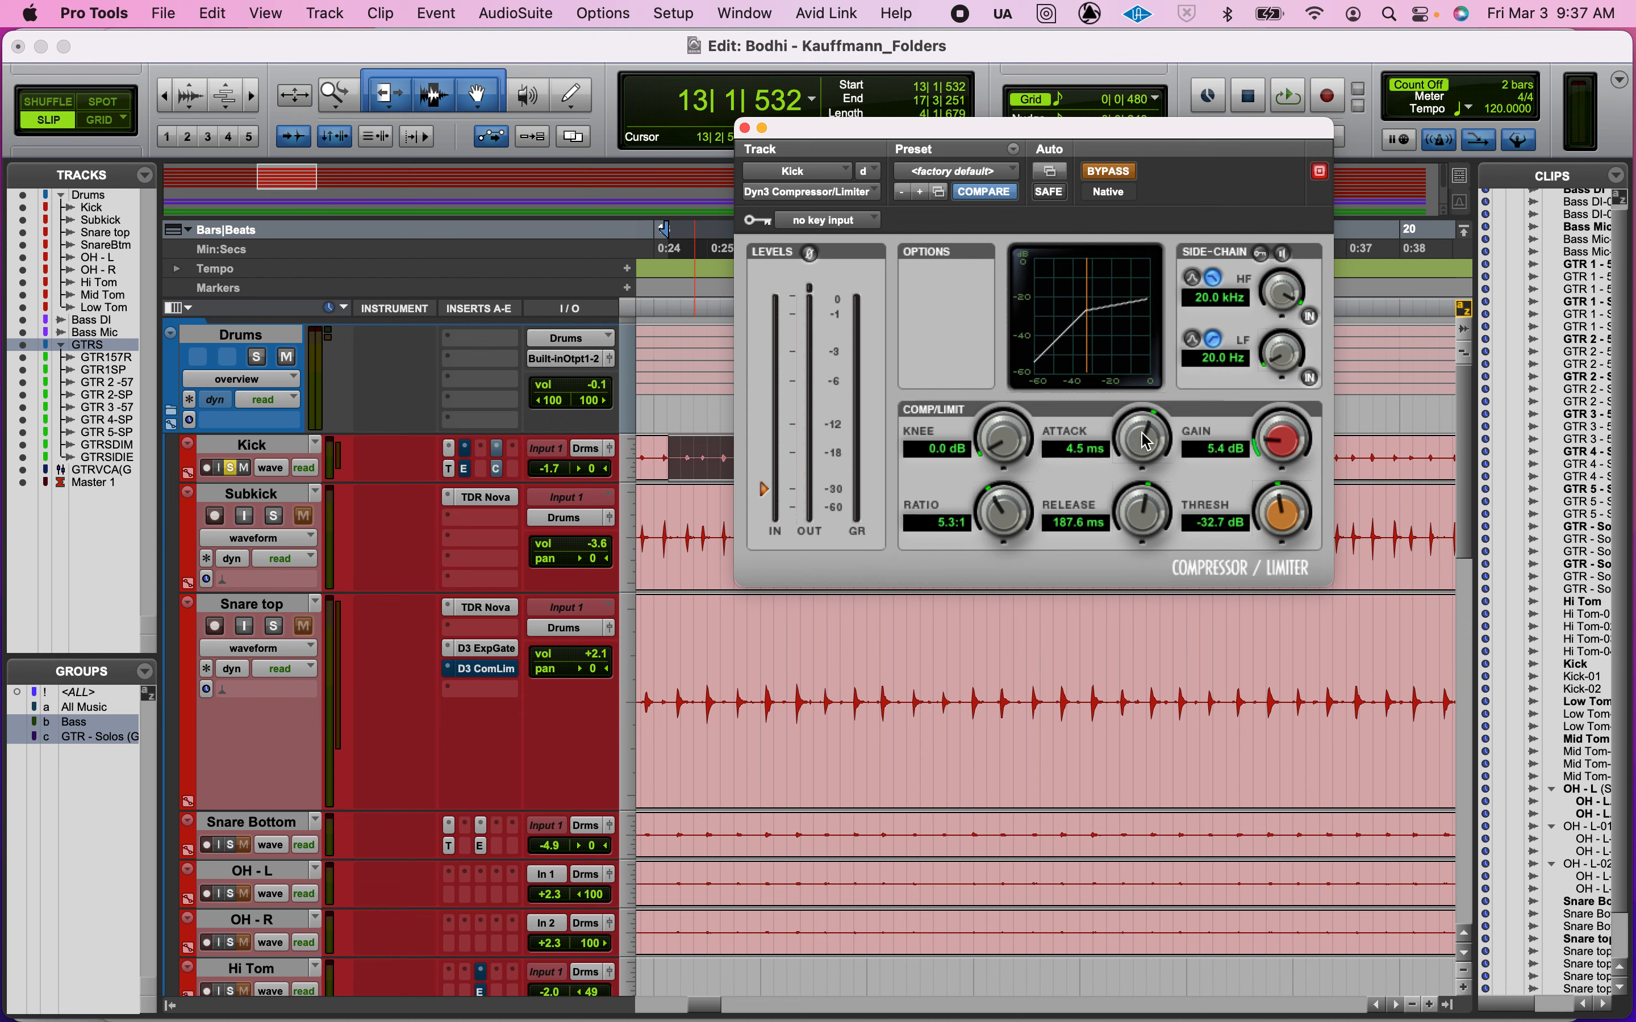
key(space)
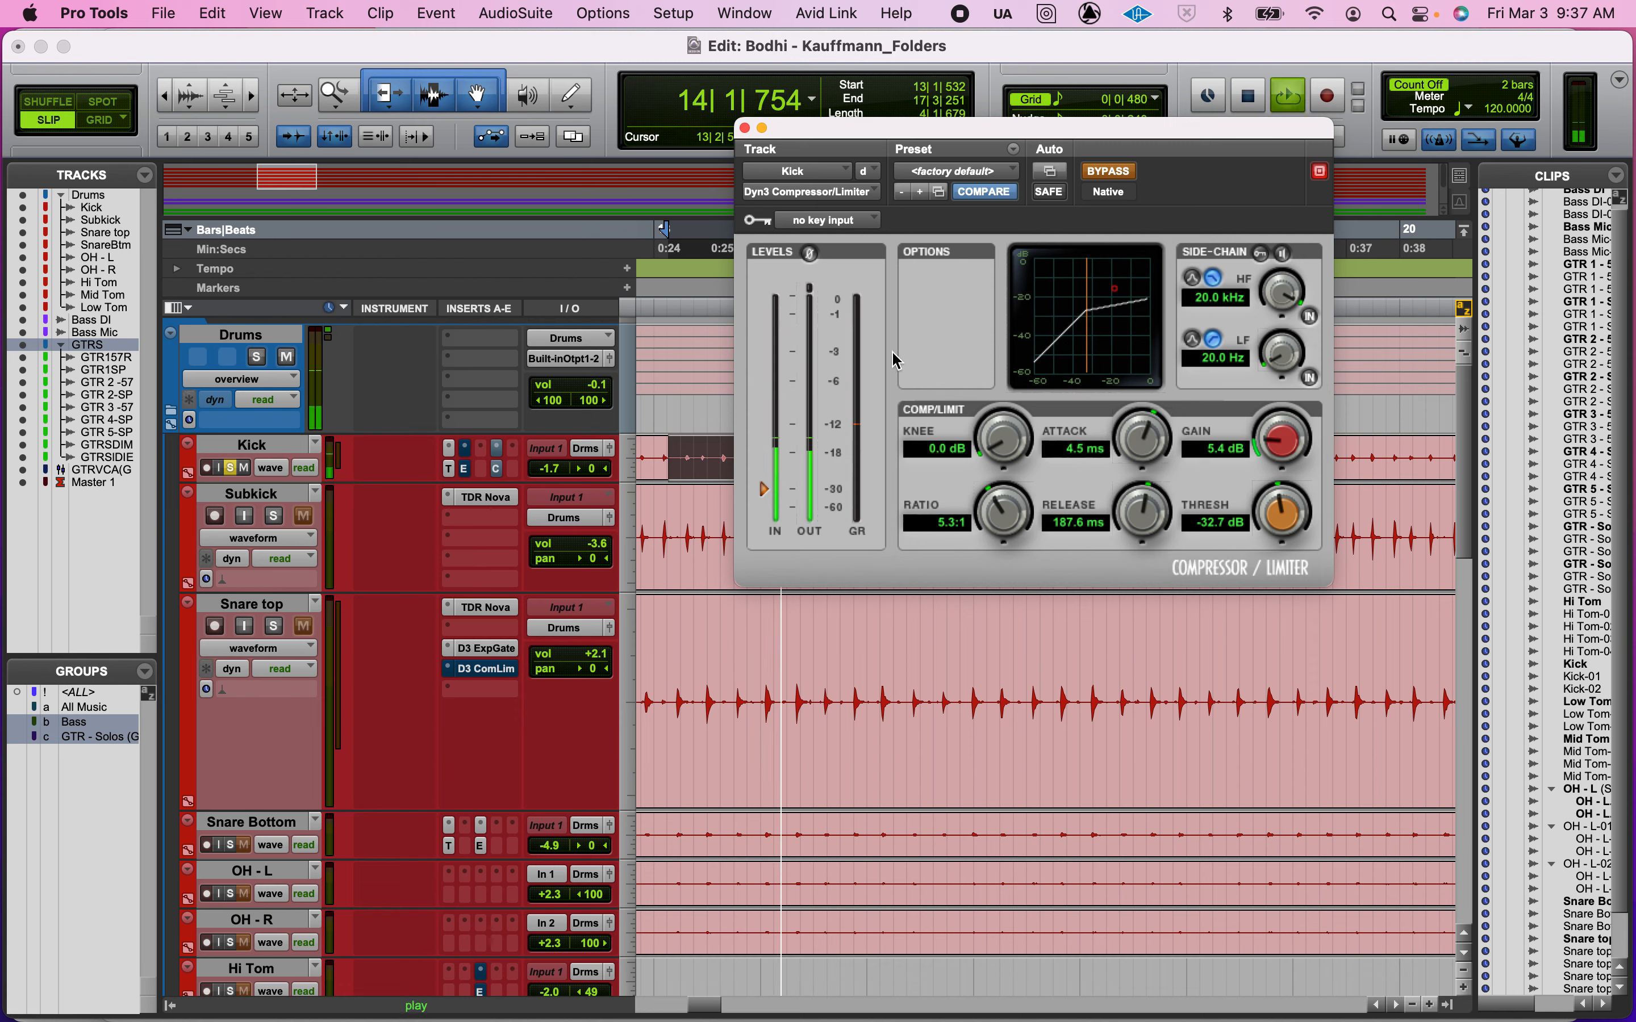
drag(1103, 436, 1128, 471)
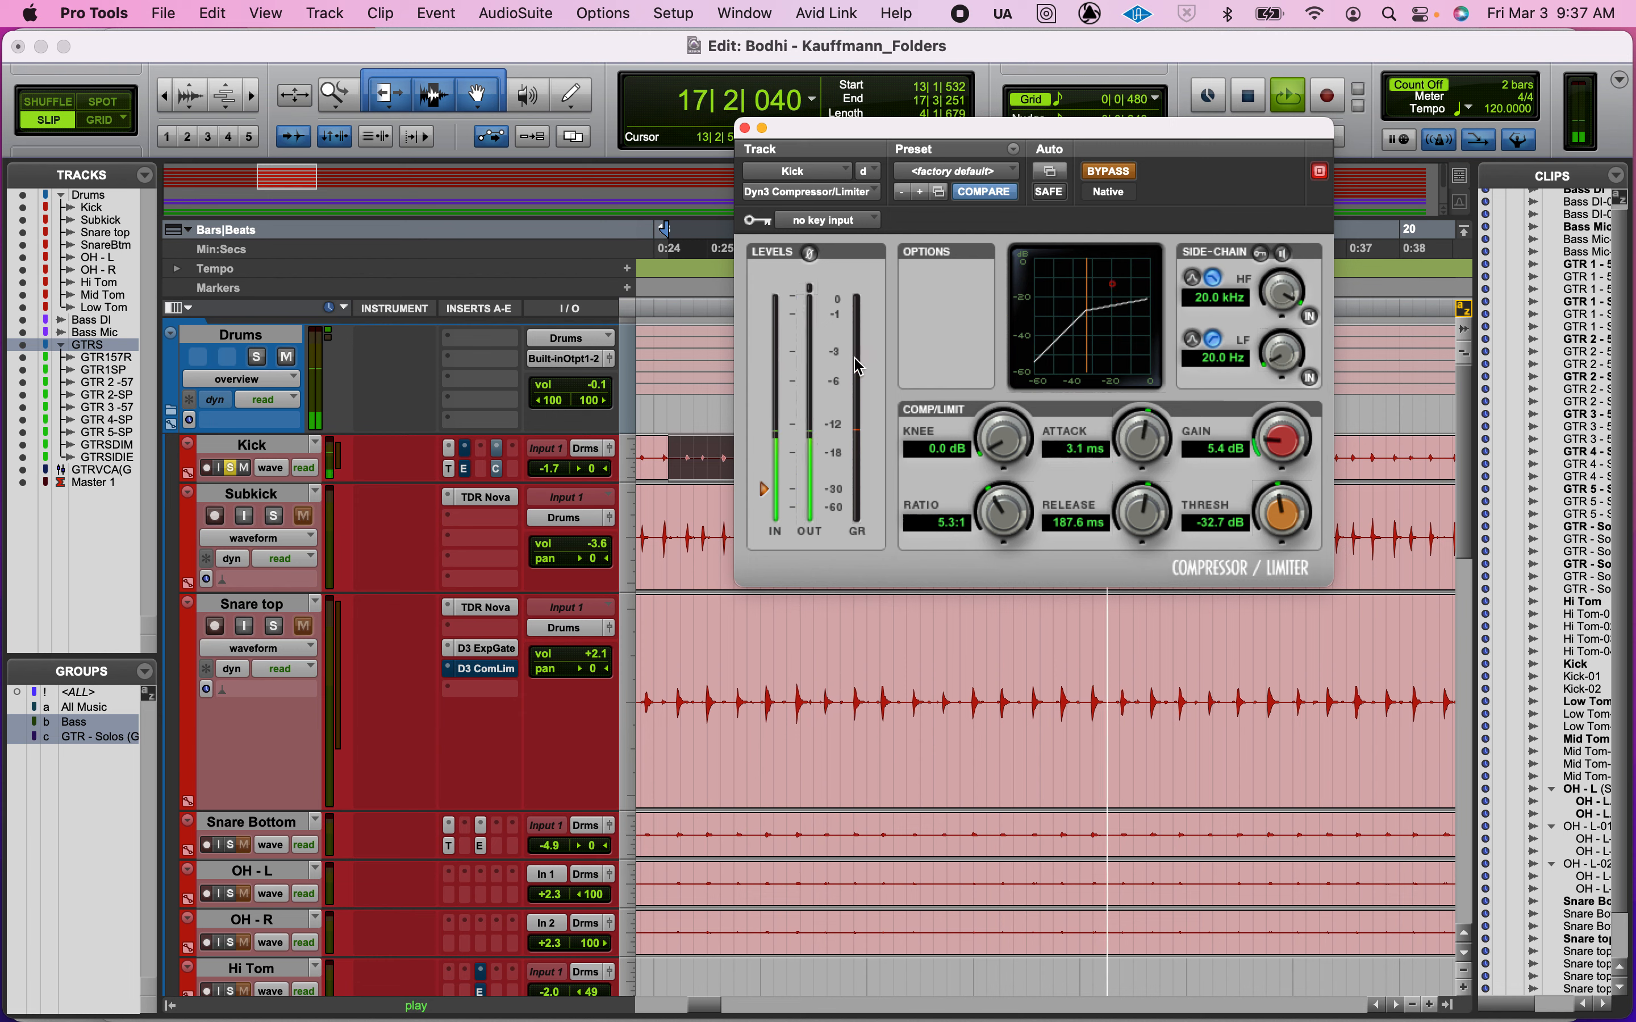
- Compare the Kick compressor active and bypassed during playback, stop, and leave the compressor active
click(1111, 177)
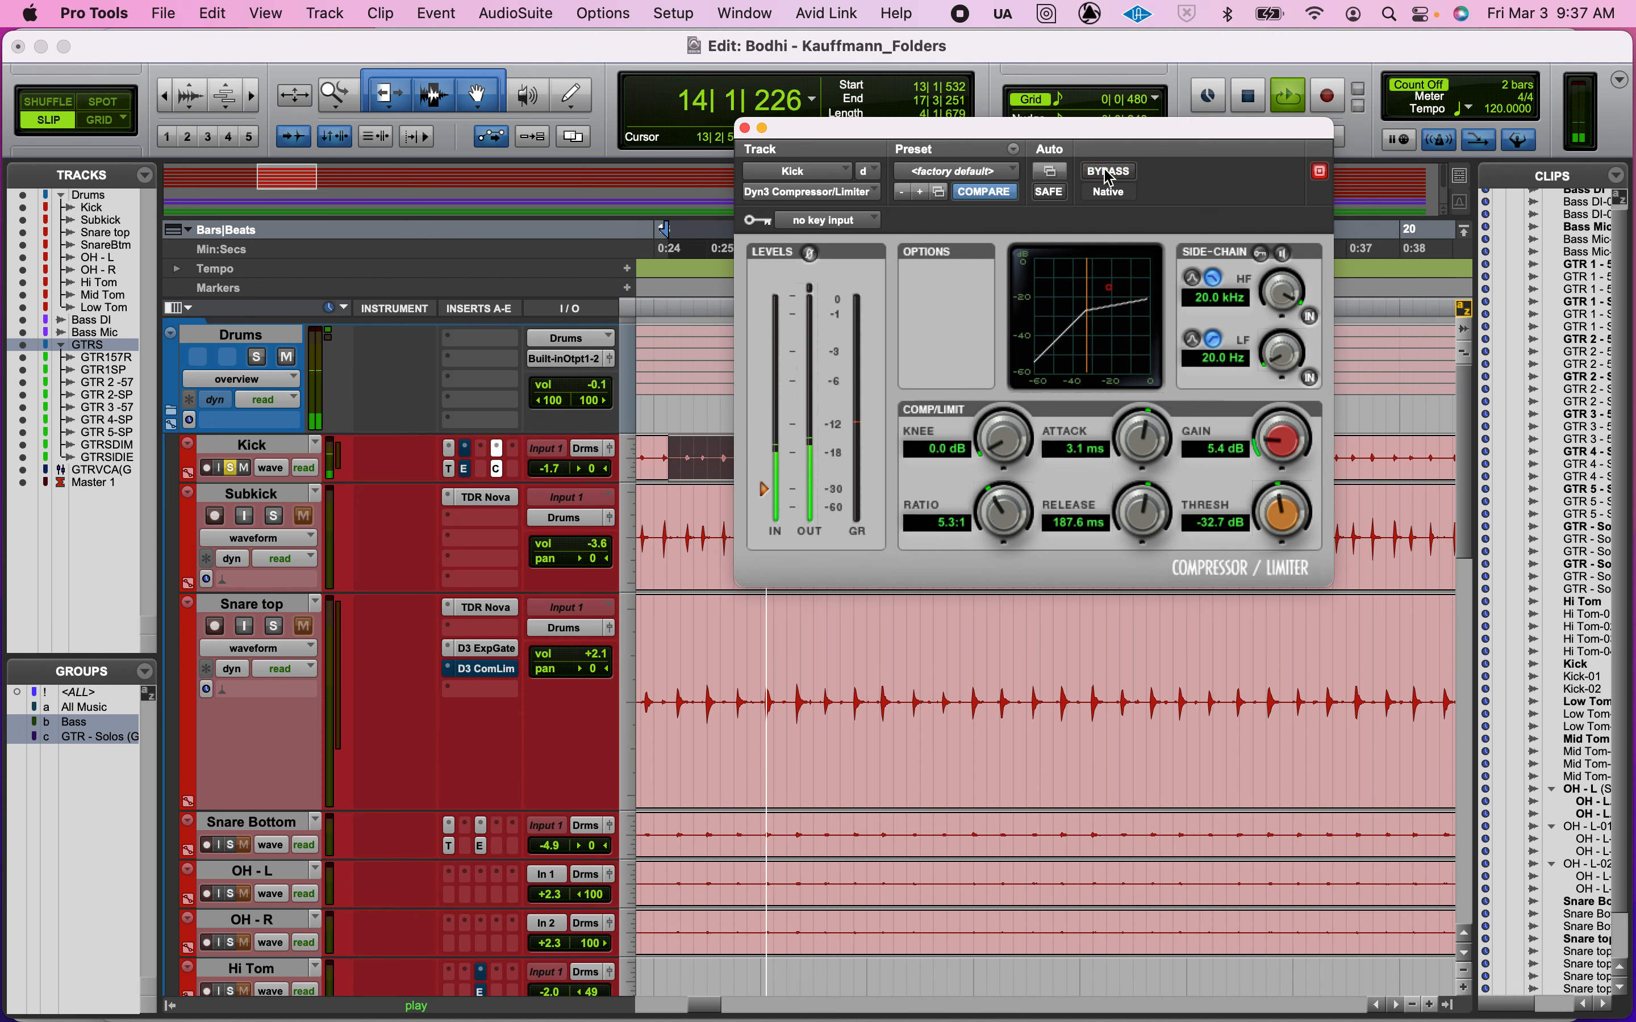
click(1110, 177)
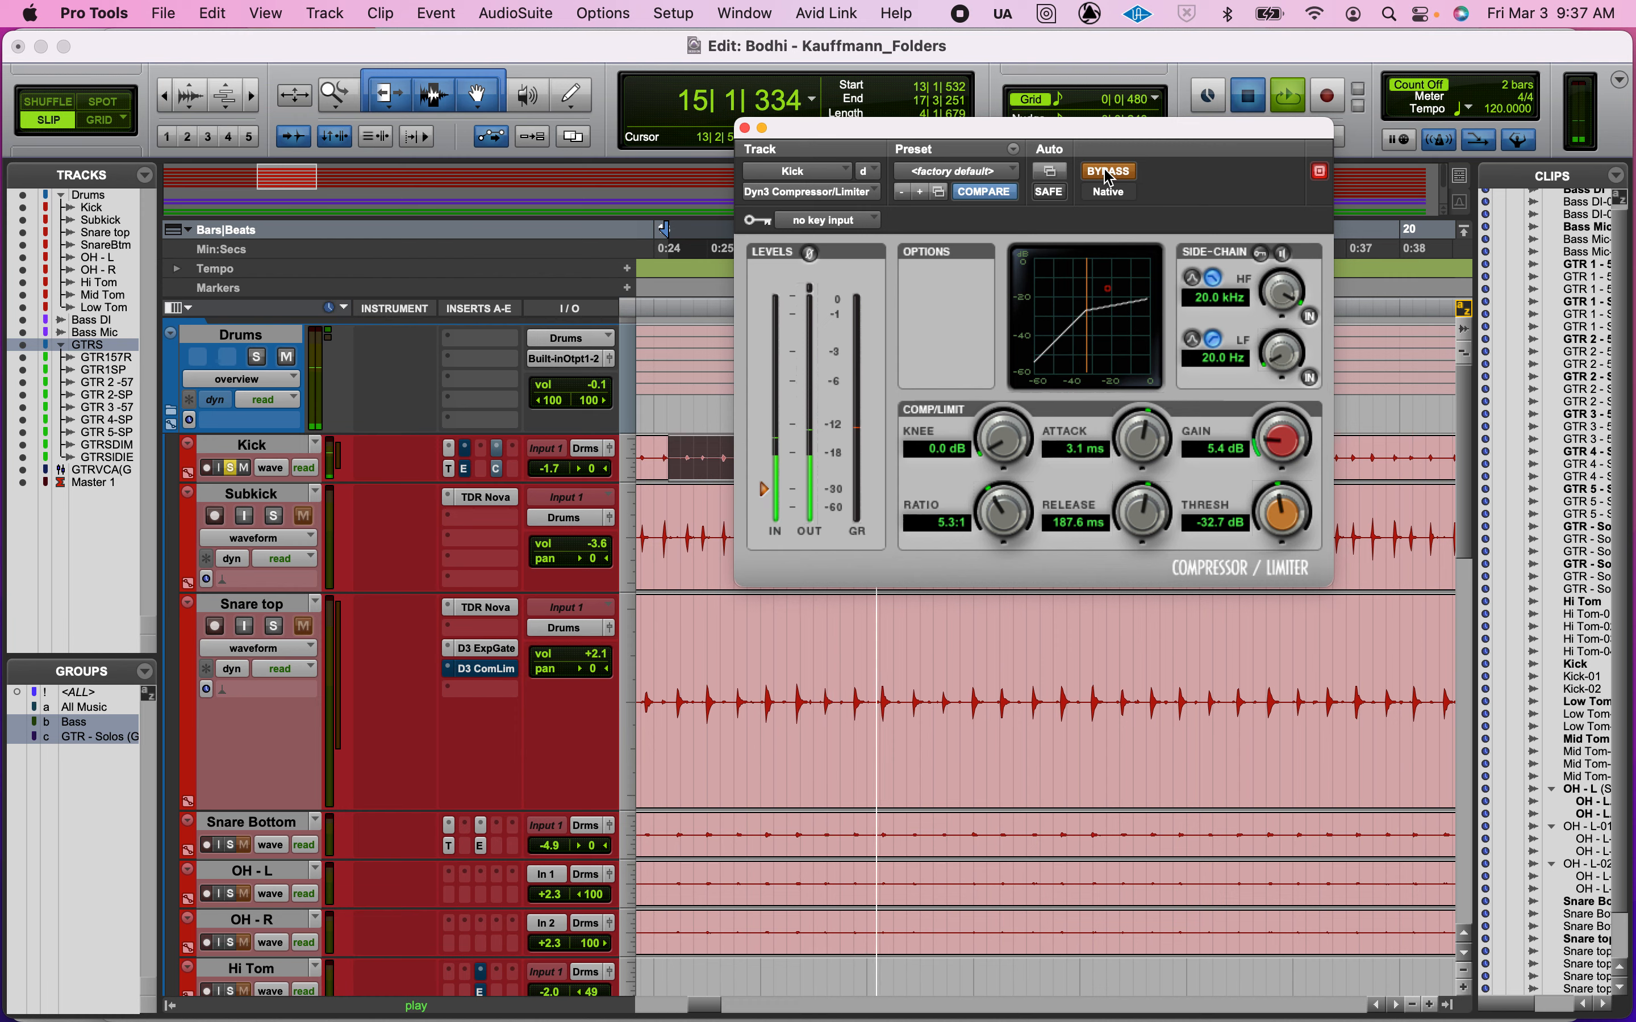
key(space)
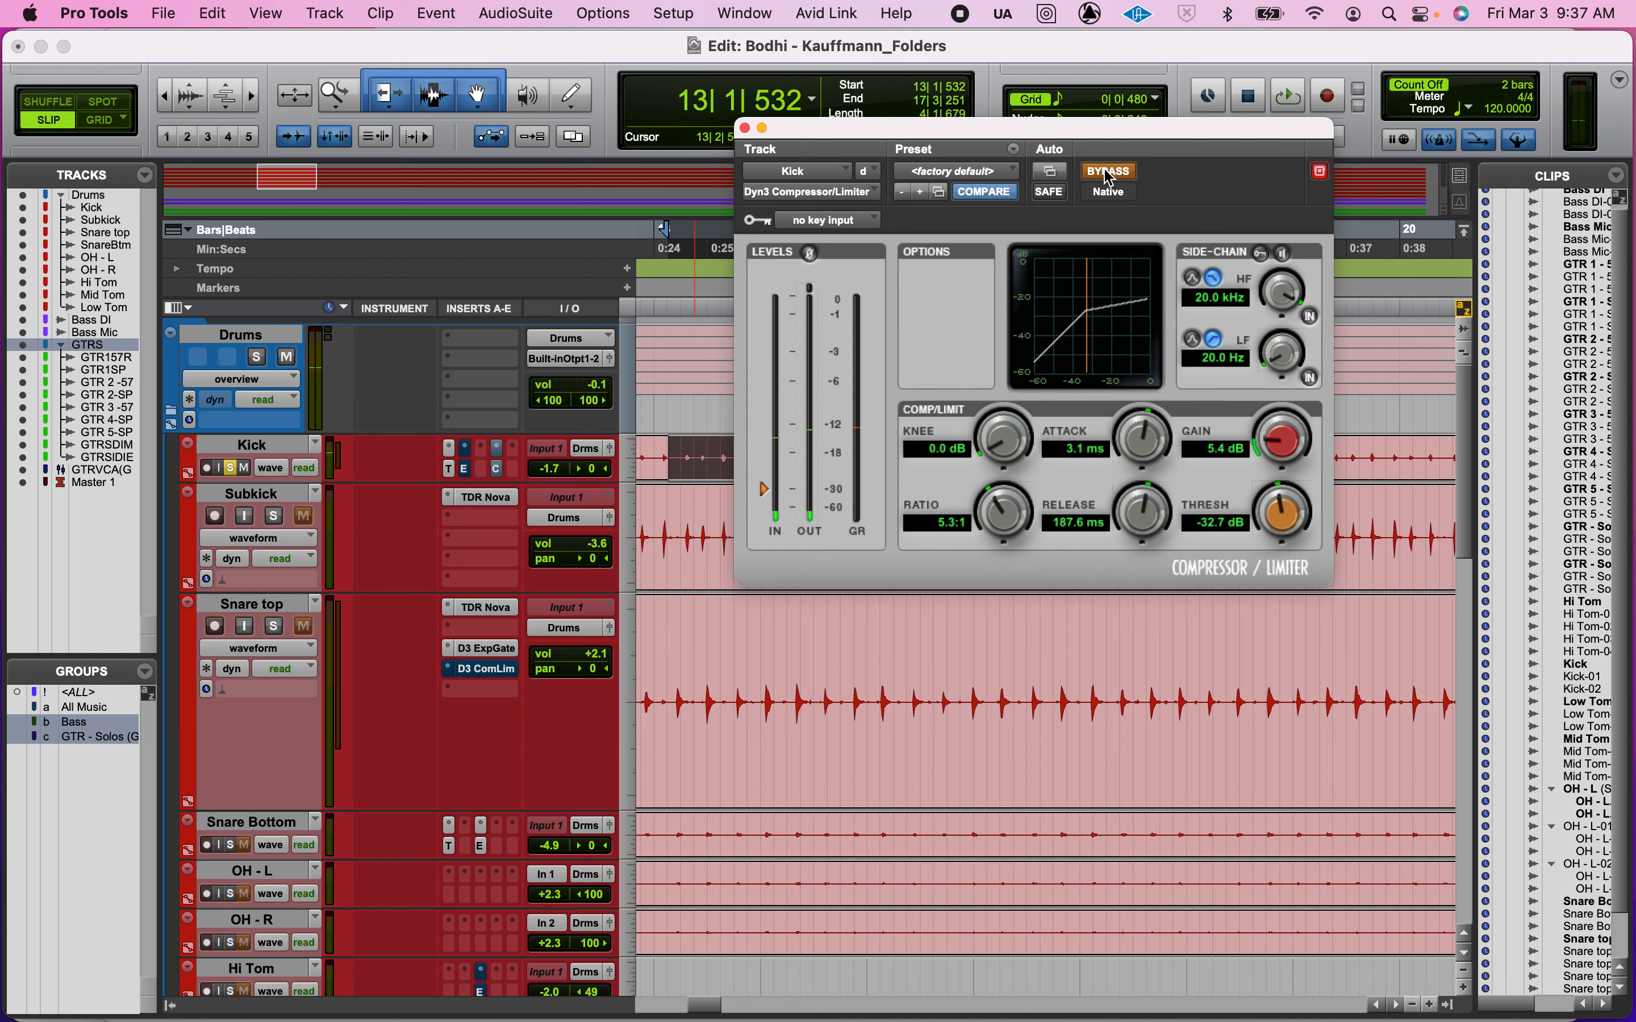
click(1111, 177)
- Switch to Chrome to review the attack, release and knee definitions, and return to Pro Tools
key(super+Tab)
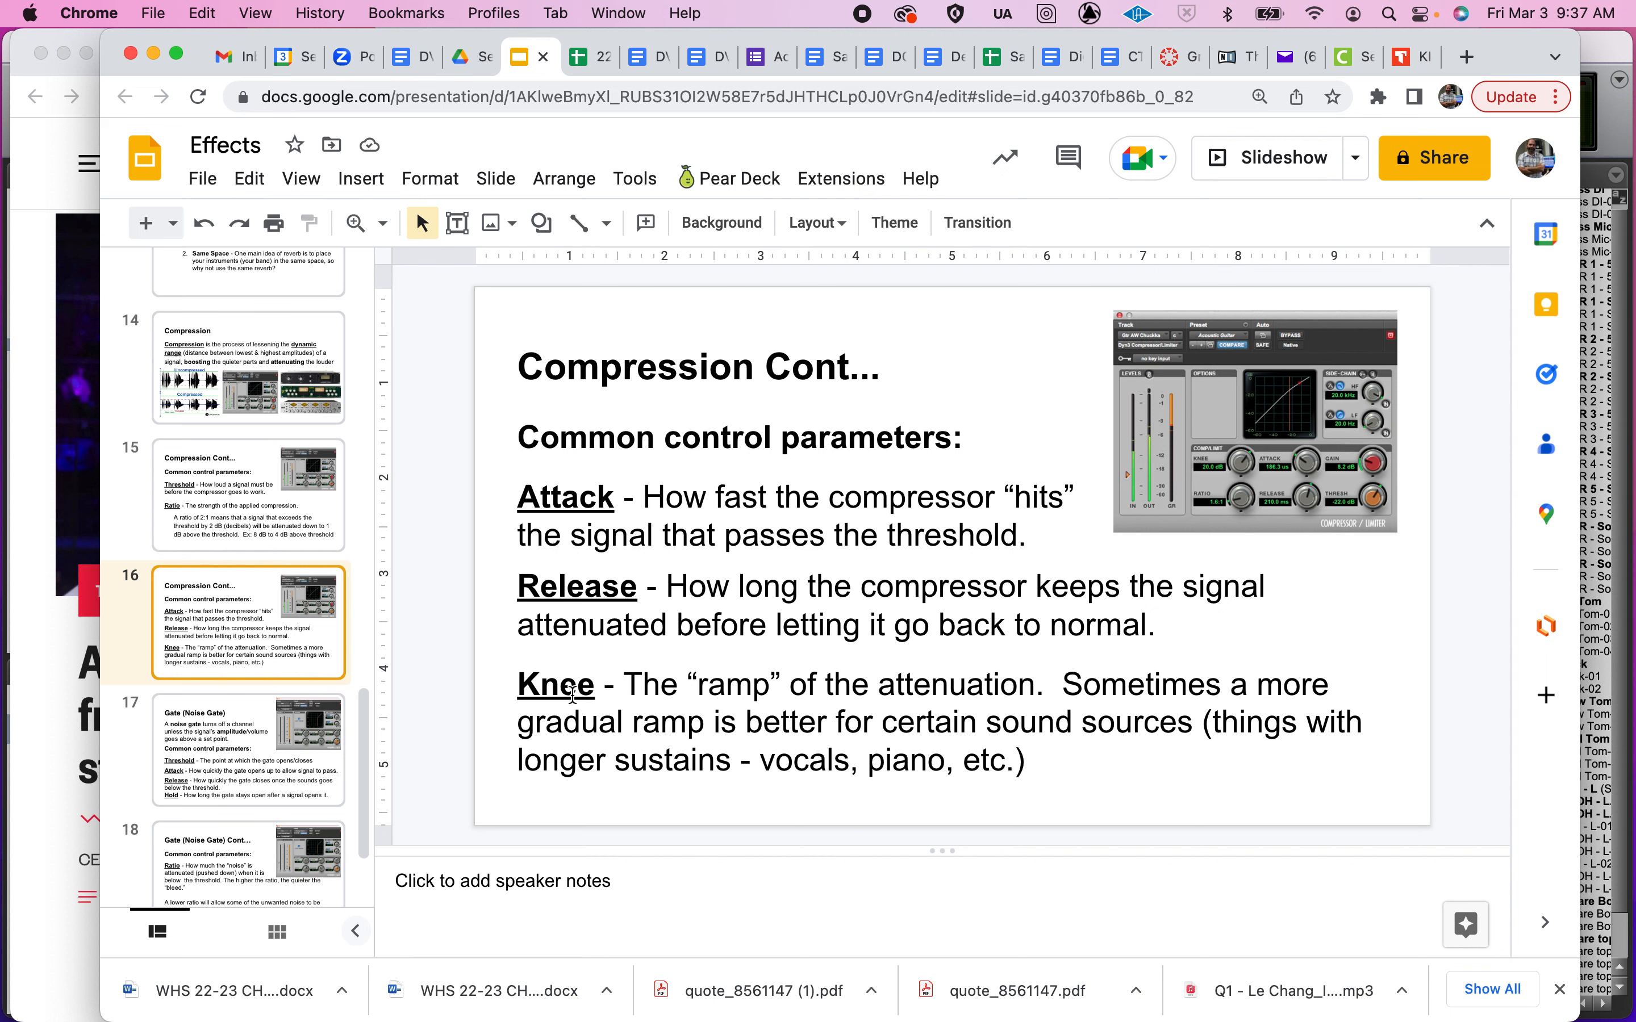
key(super+Tab)
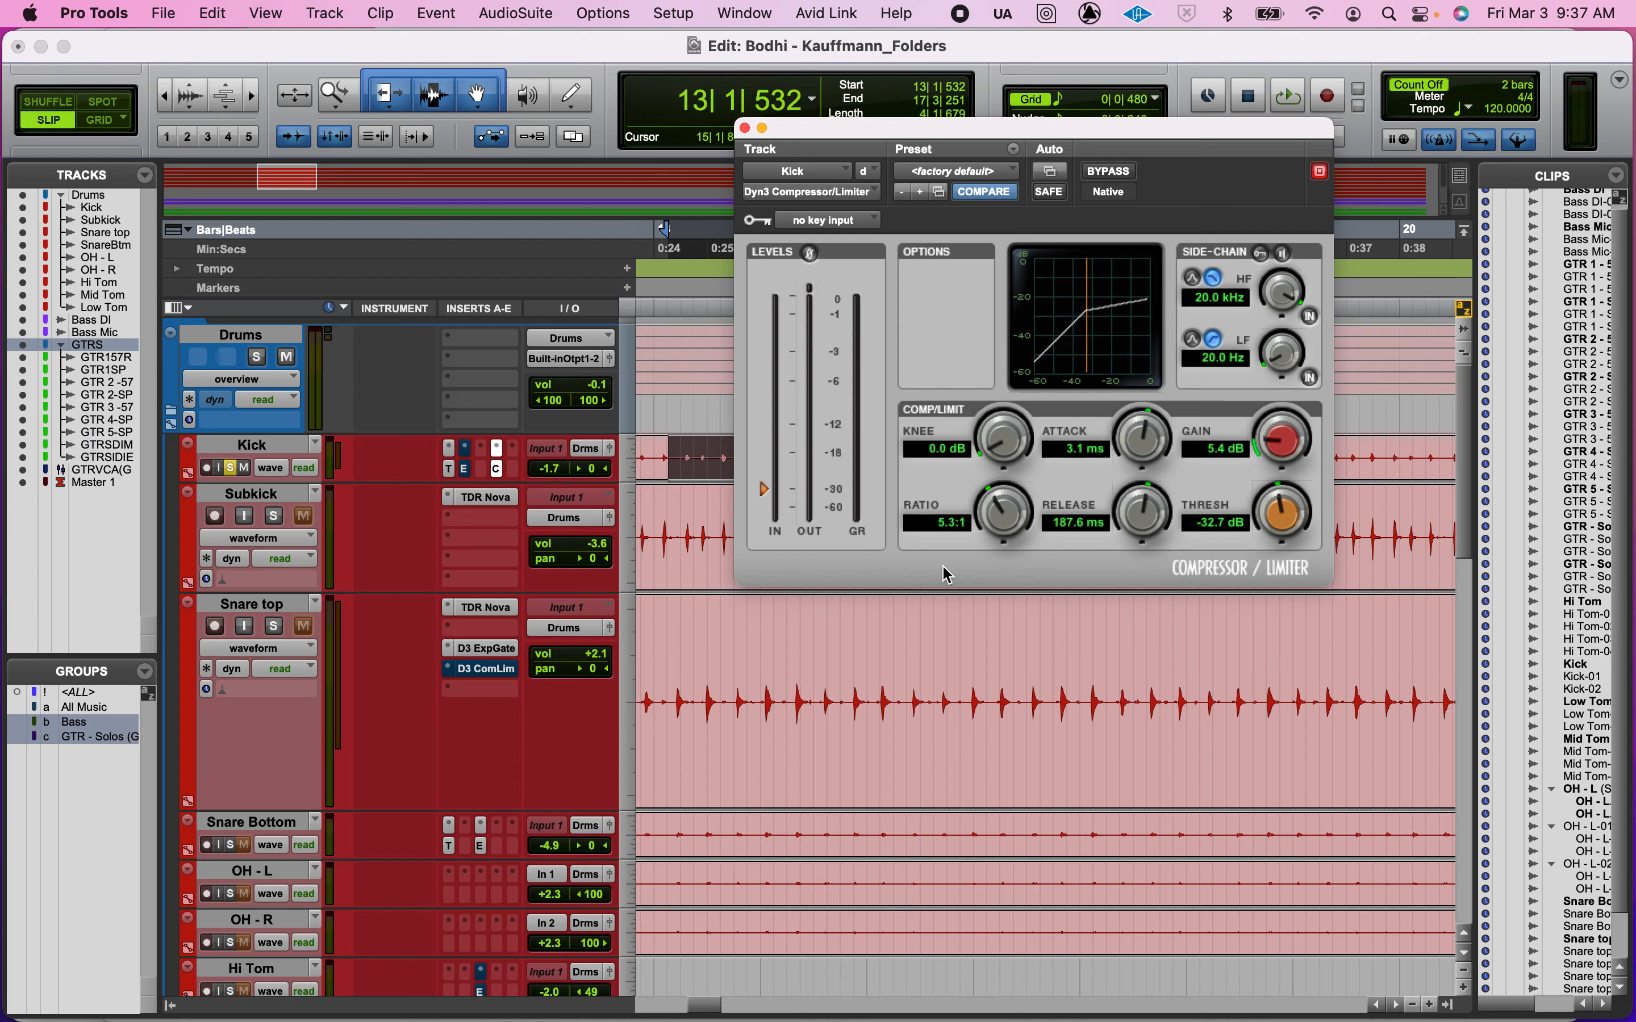
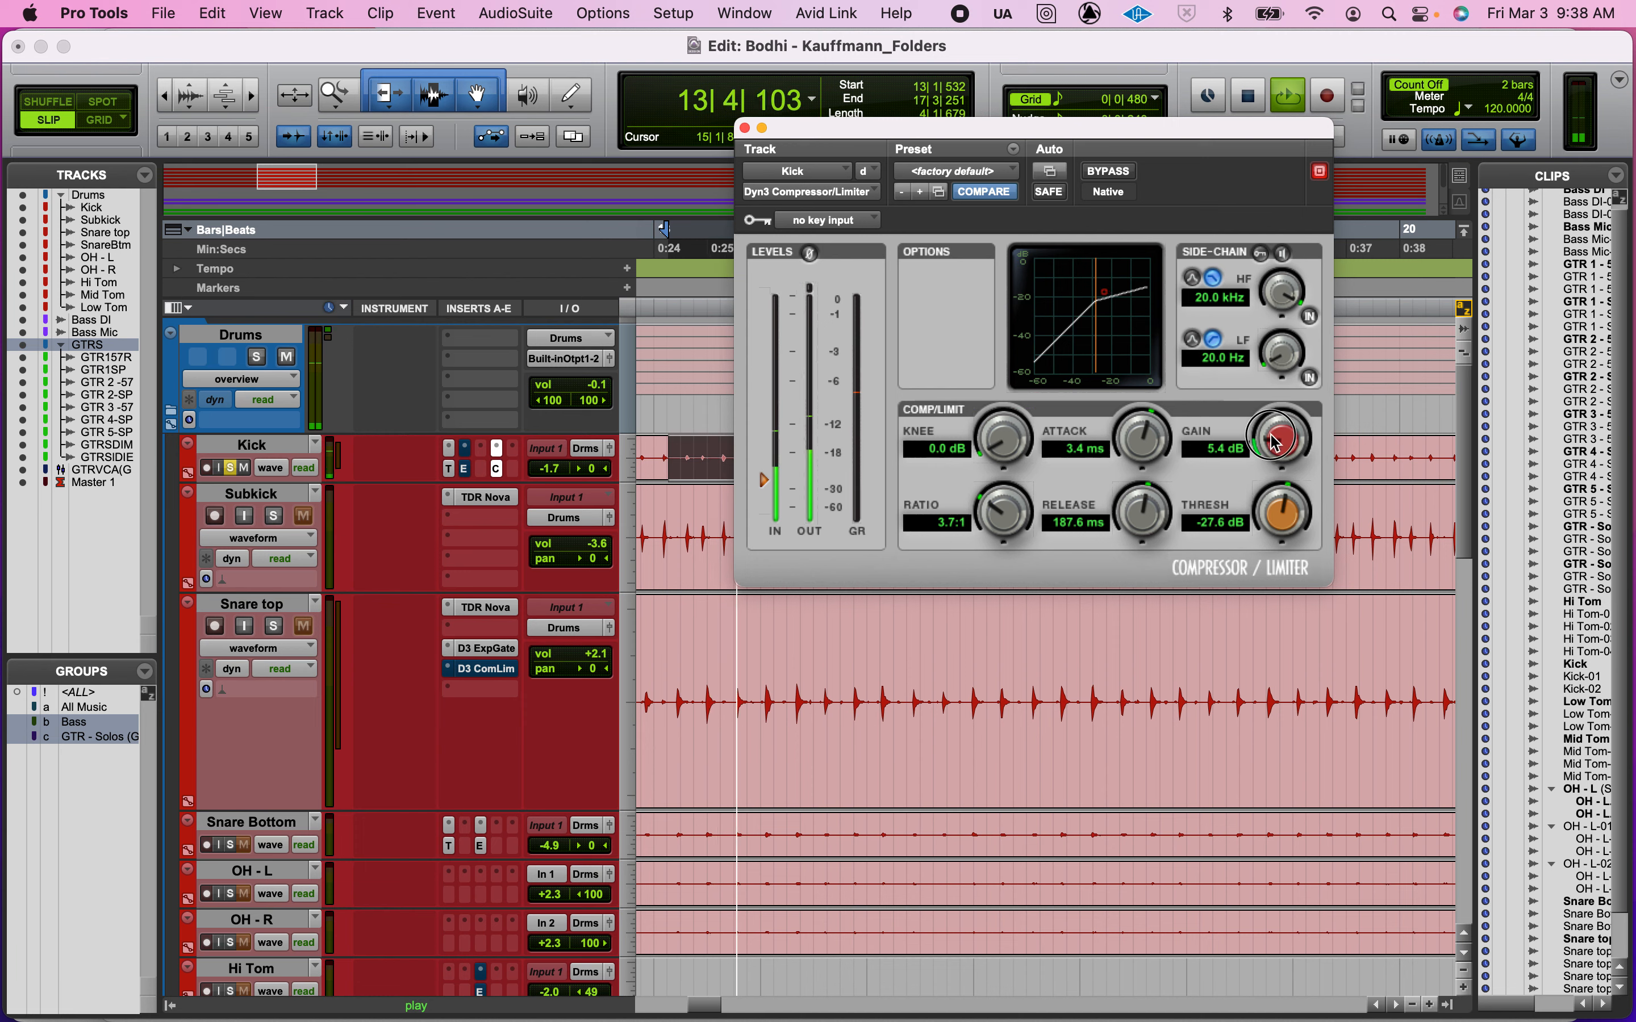
- Raise the Kick compressor's gain to 6.9 dB and its release to 299.5 ms
drag(1268, 447, 1270, 435)
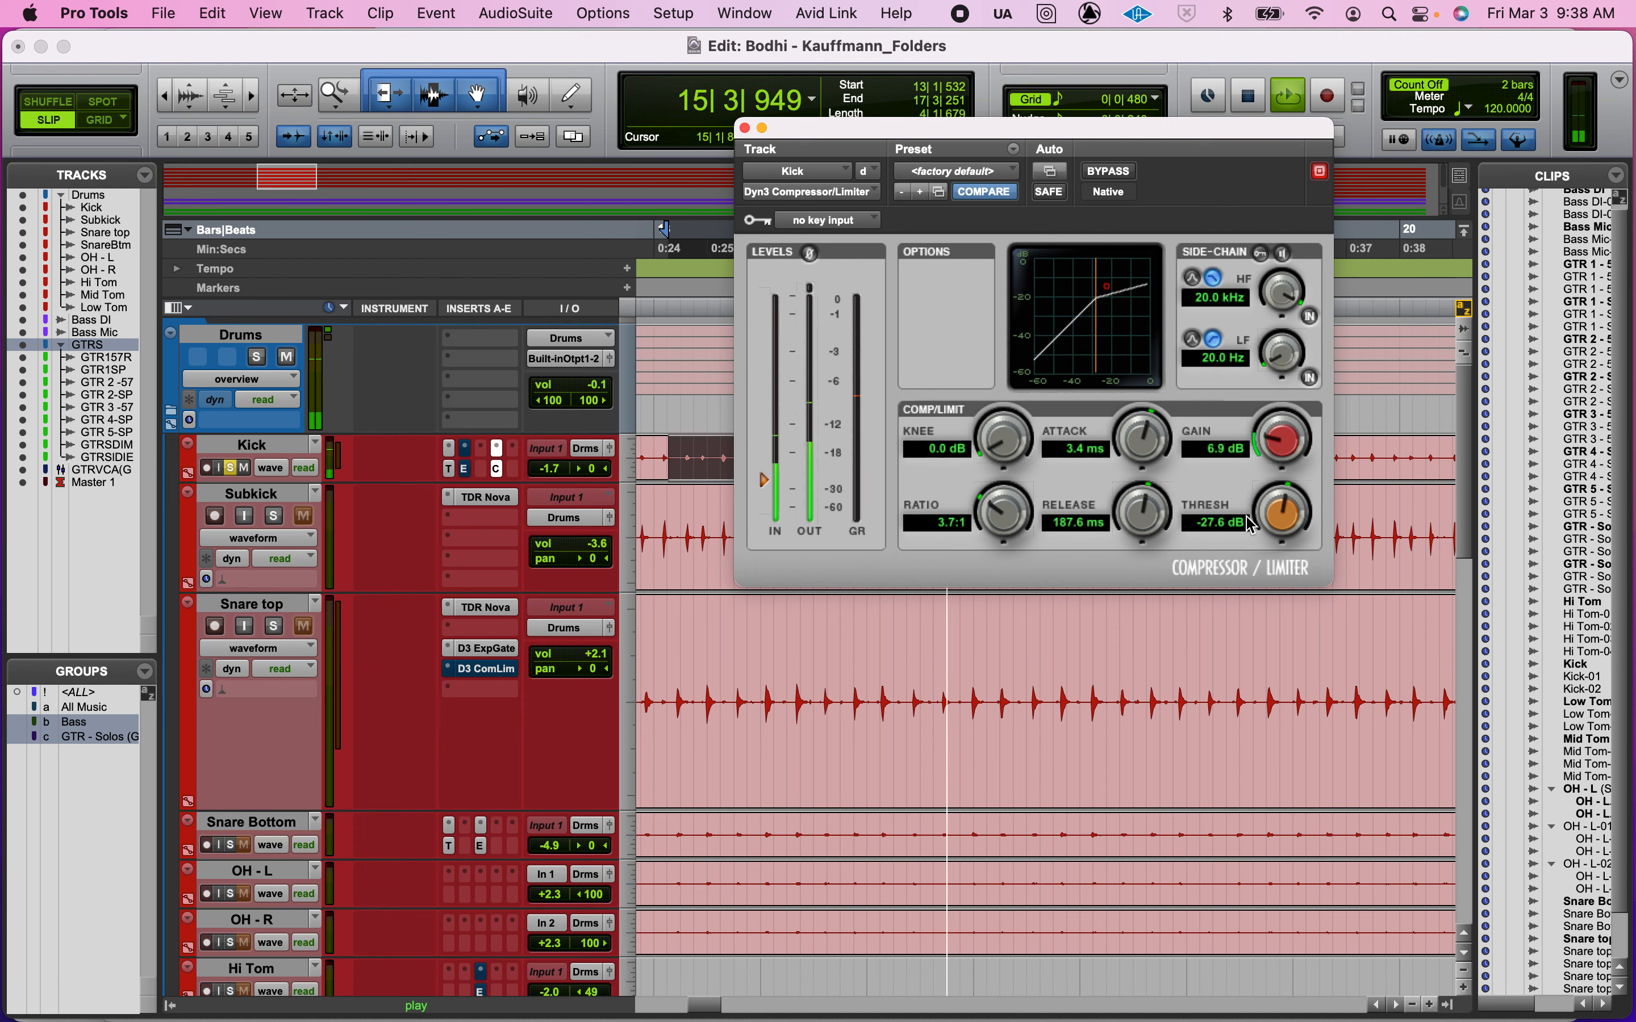
drag(1143, 521, 1142, 513)
- Compare the playing Kick with its compressor bypassed and active, and stop playback
click(1100, 174)
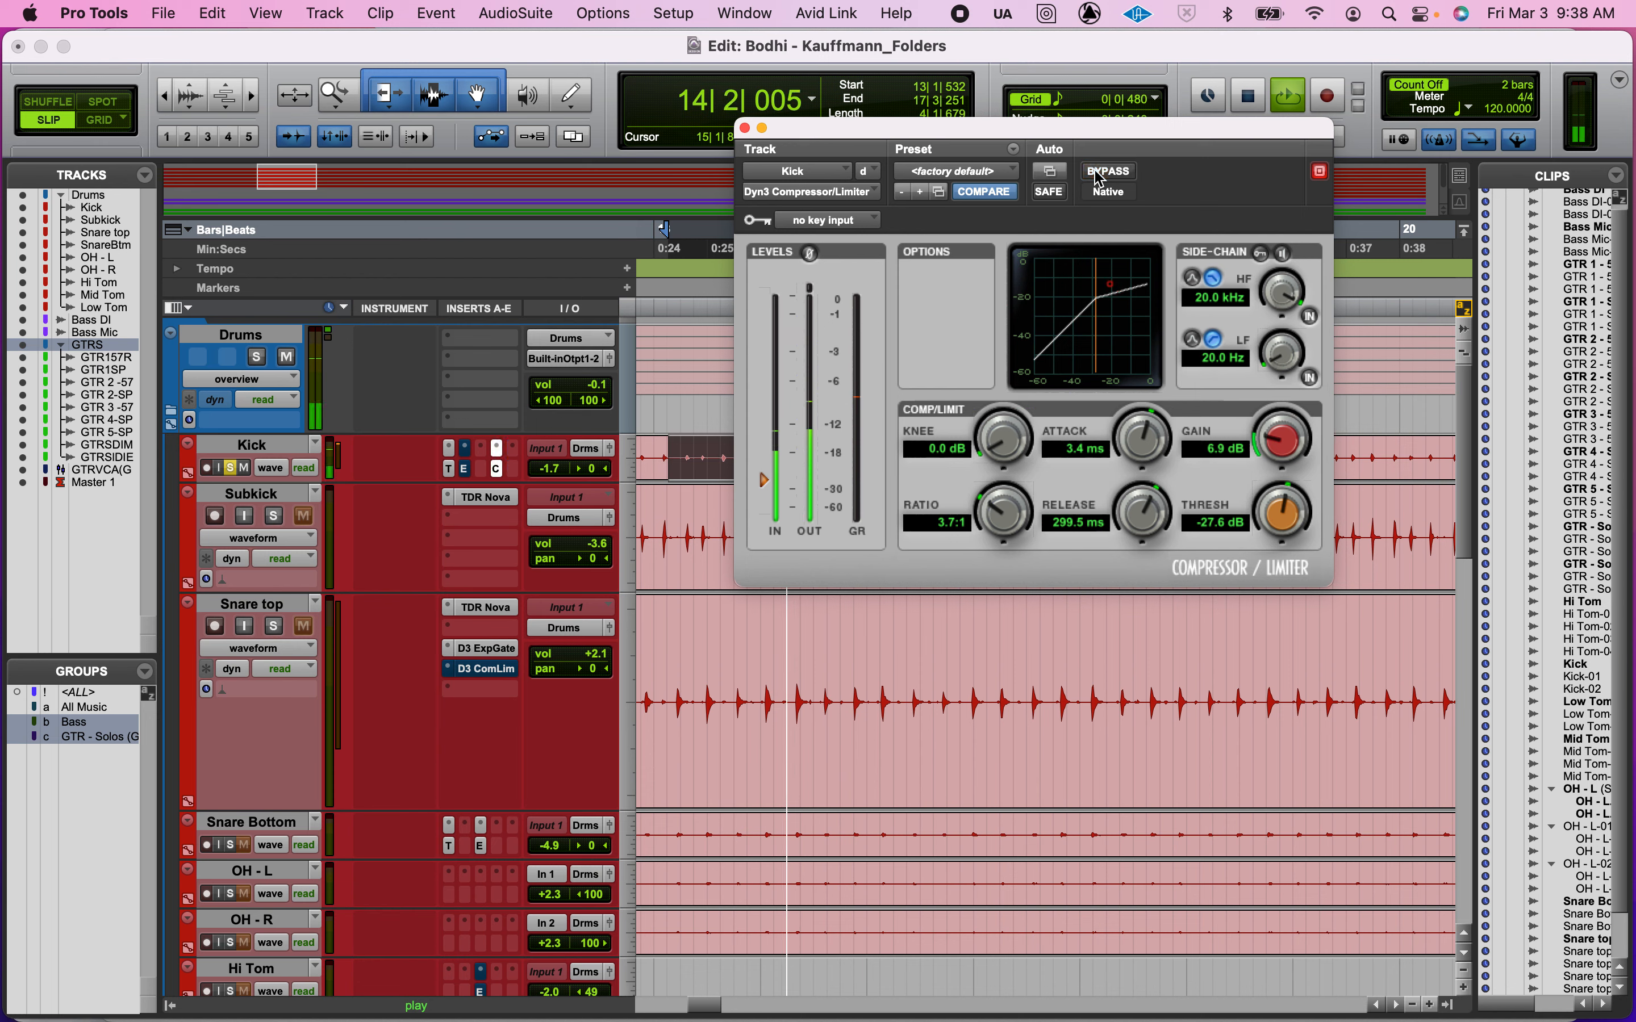
click(1100, 177)
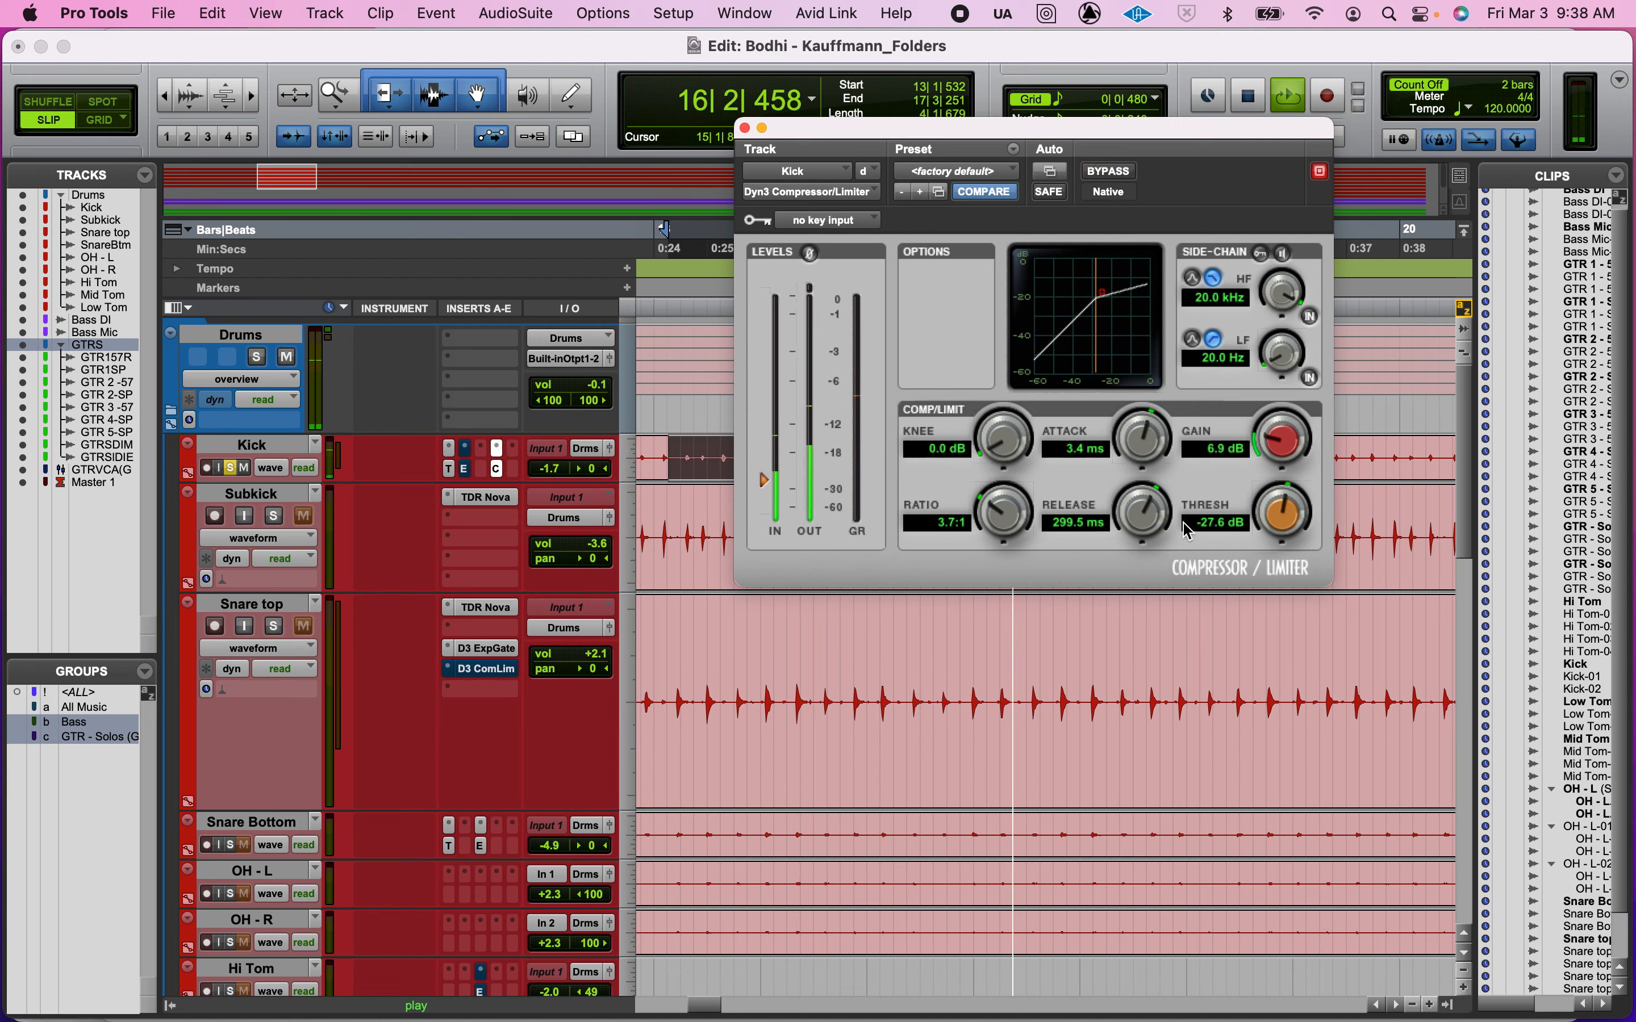
click(1107, 171)
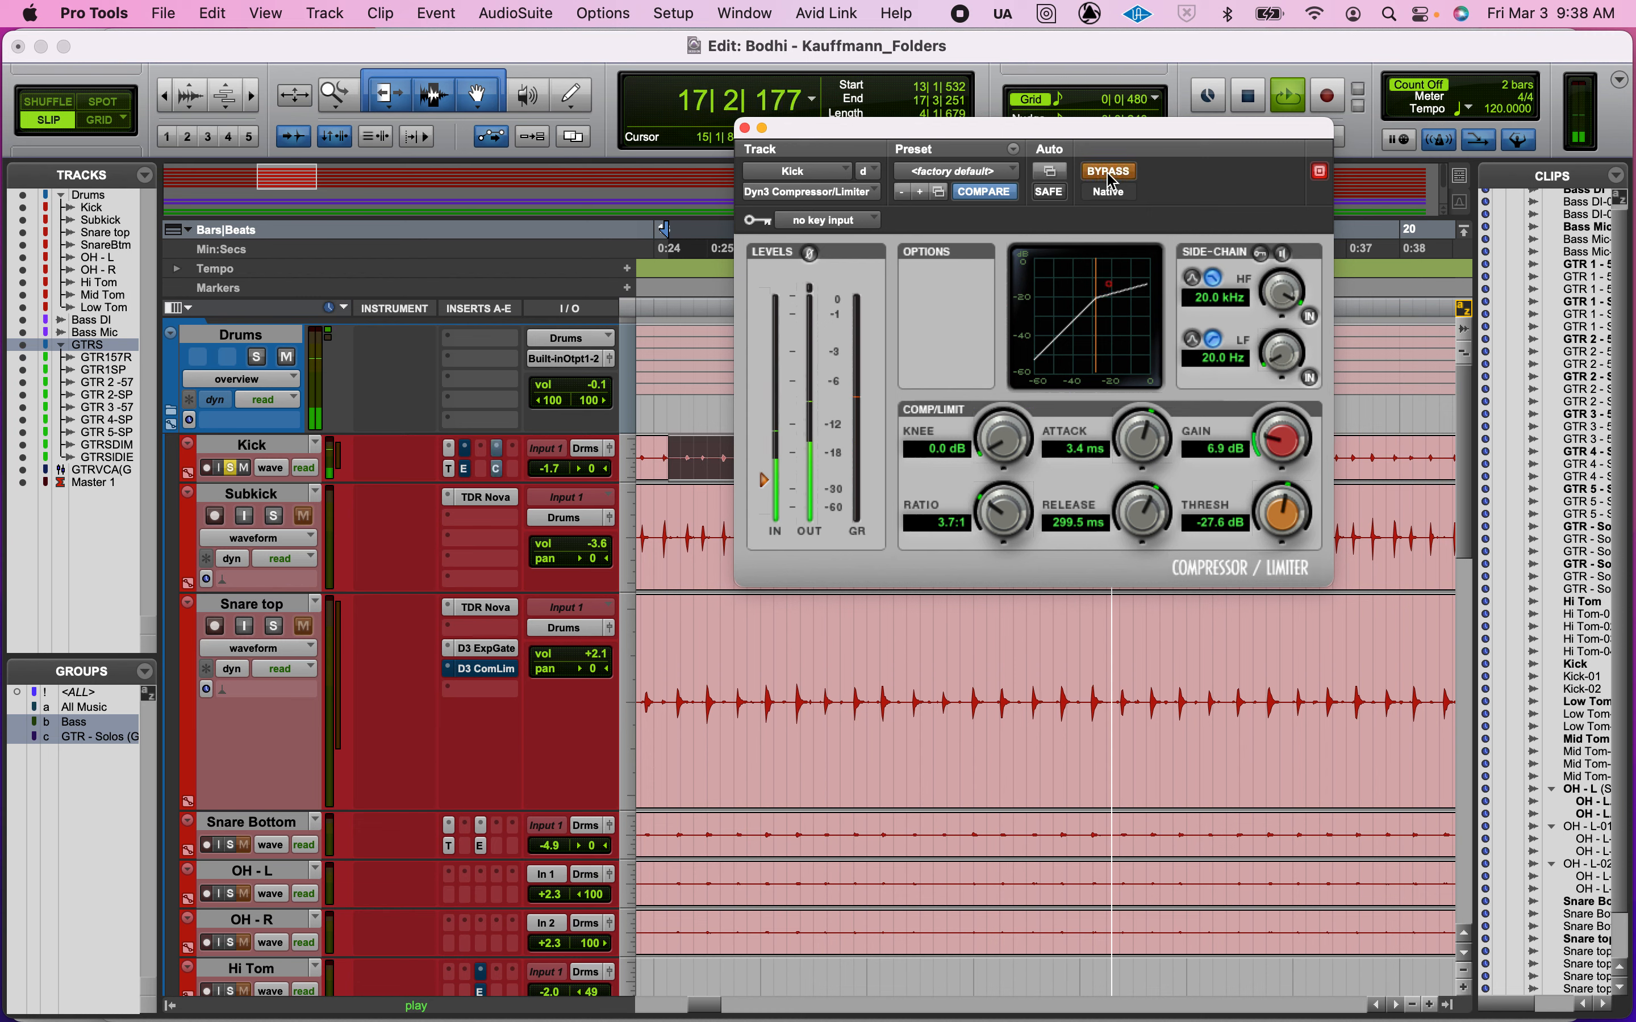
click(1107, 174)
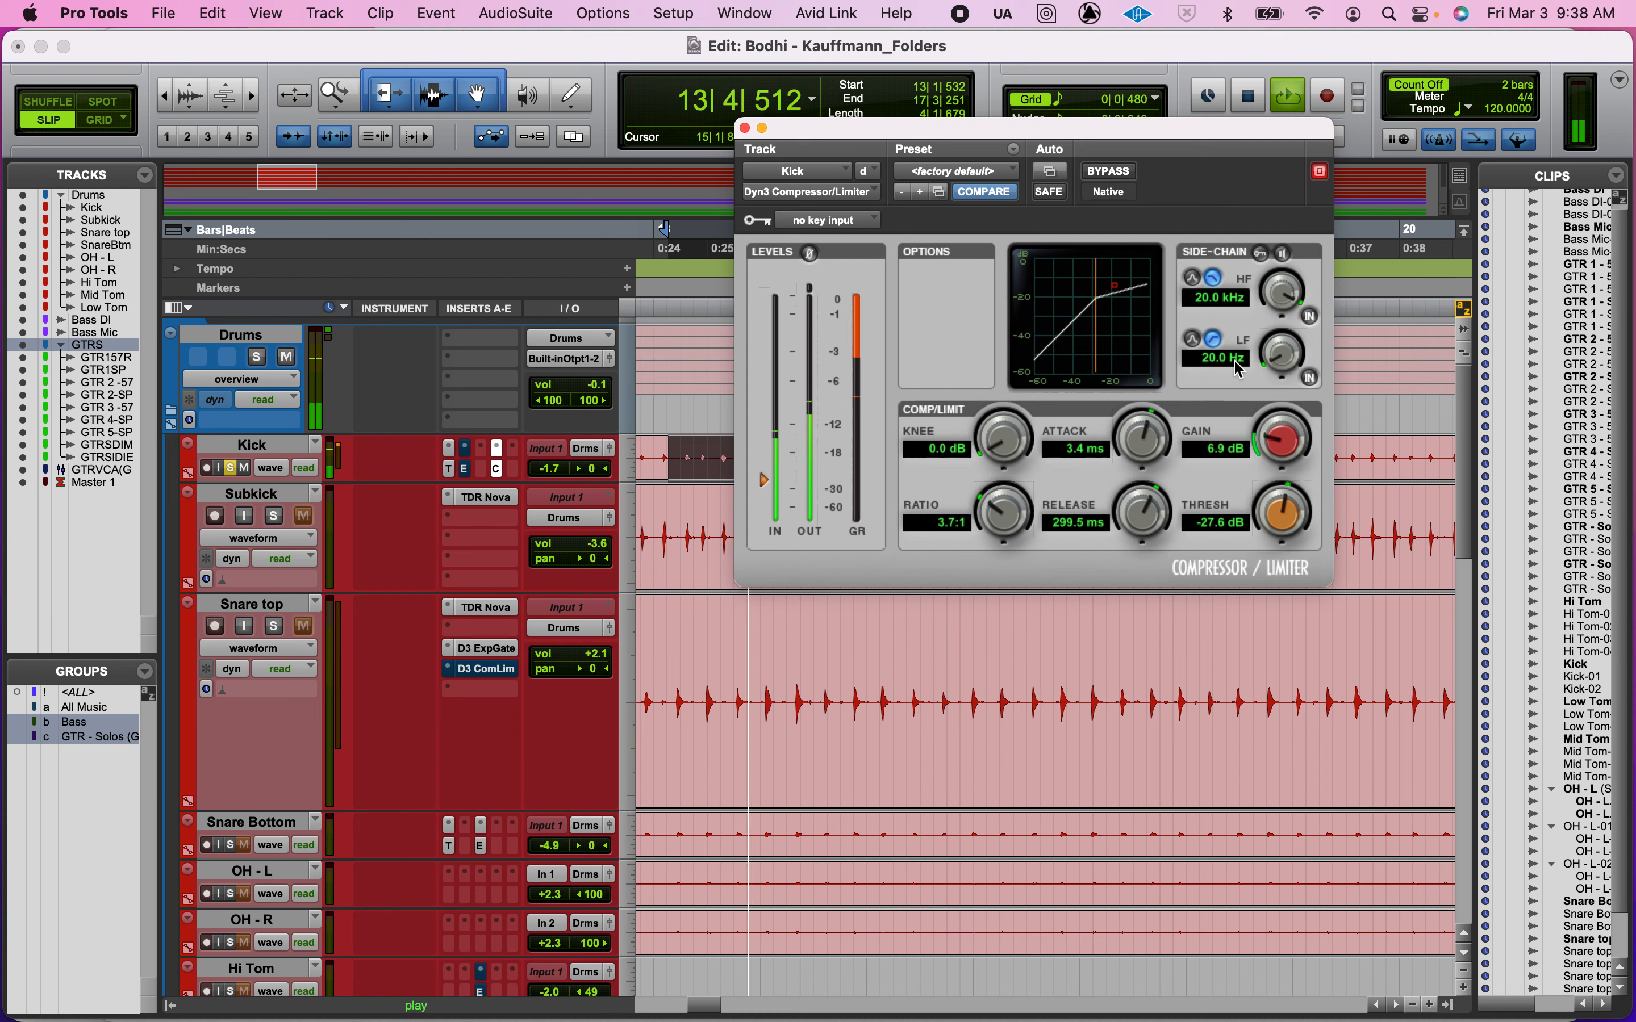
key(space)
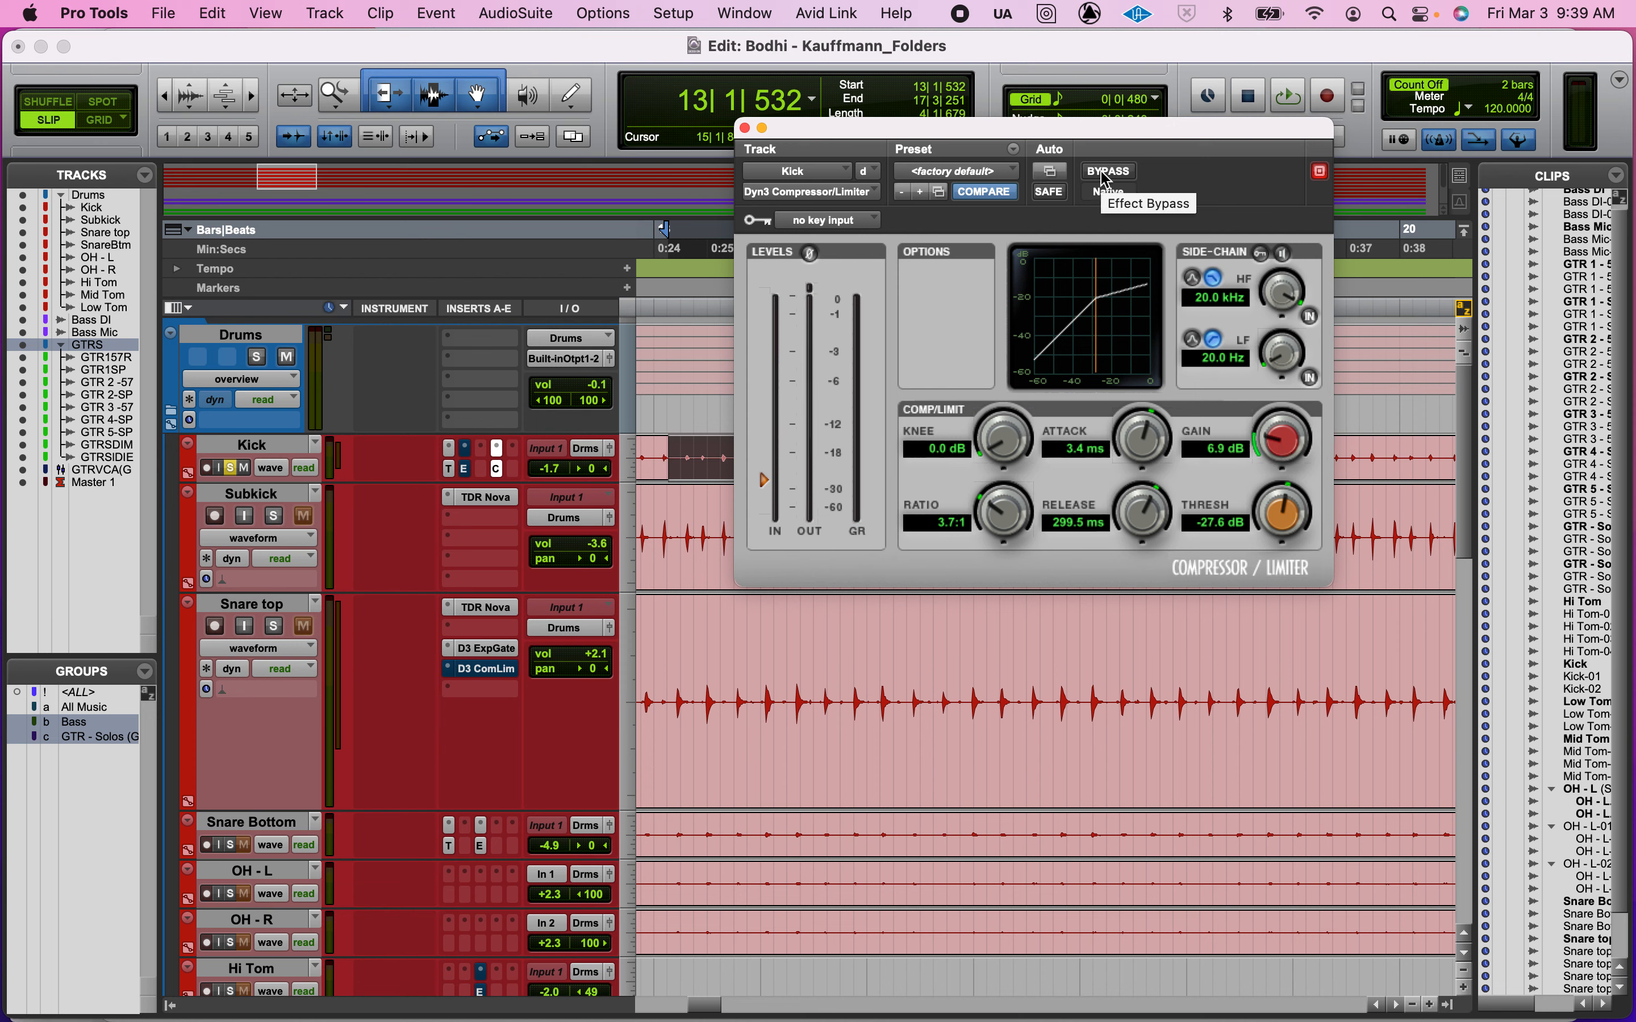
- Lower the Kick compressor's gain to 0.0 dB, audition it active and bypassed, and re-enable the compressor
drag(1274, 429, 1249, 494)
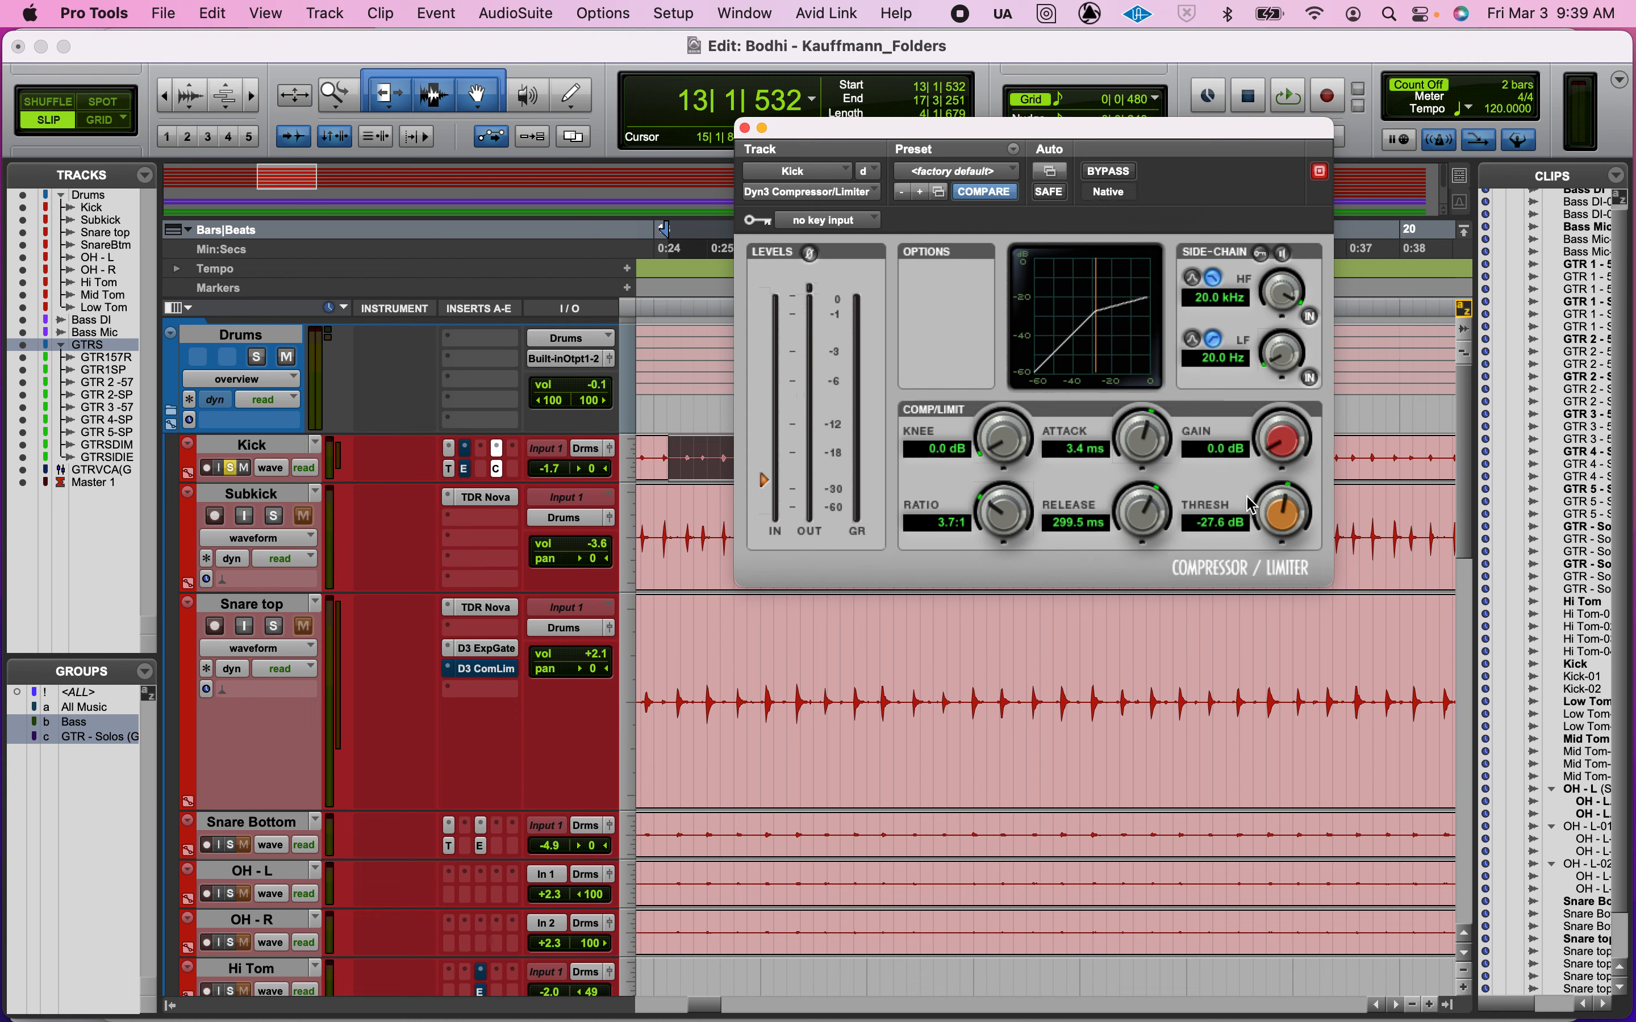
key(space)
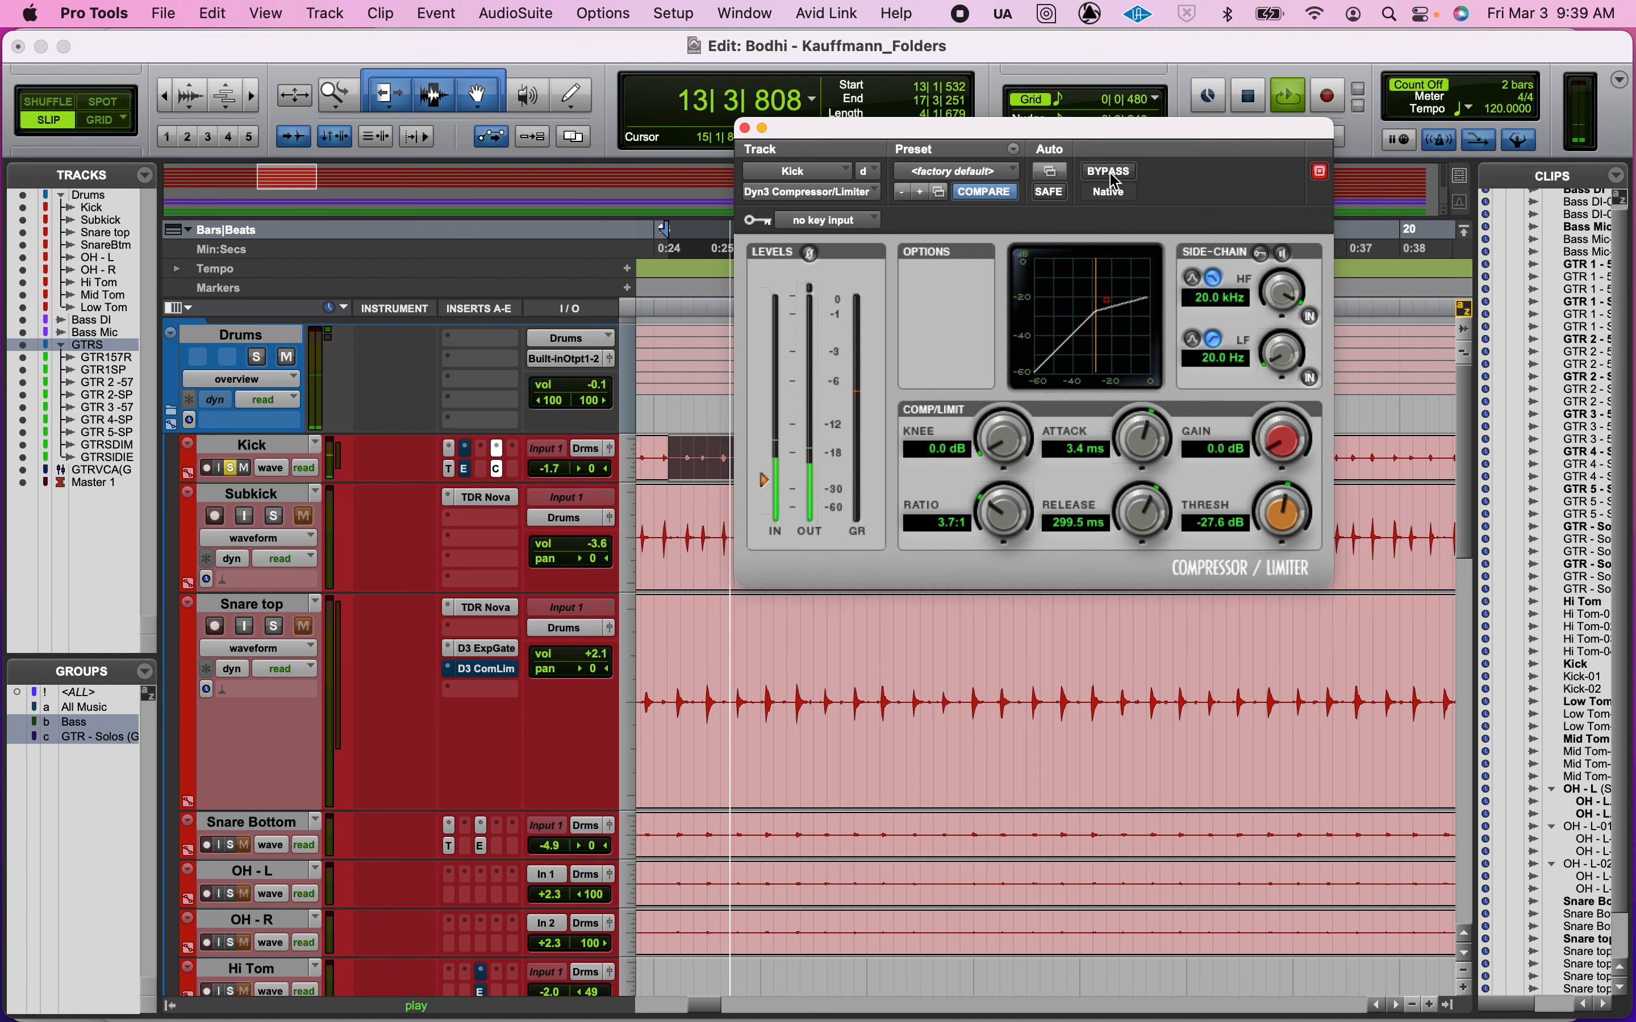
click(1115, 176)
key(space)
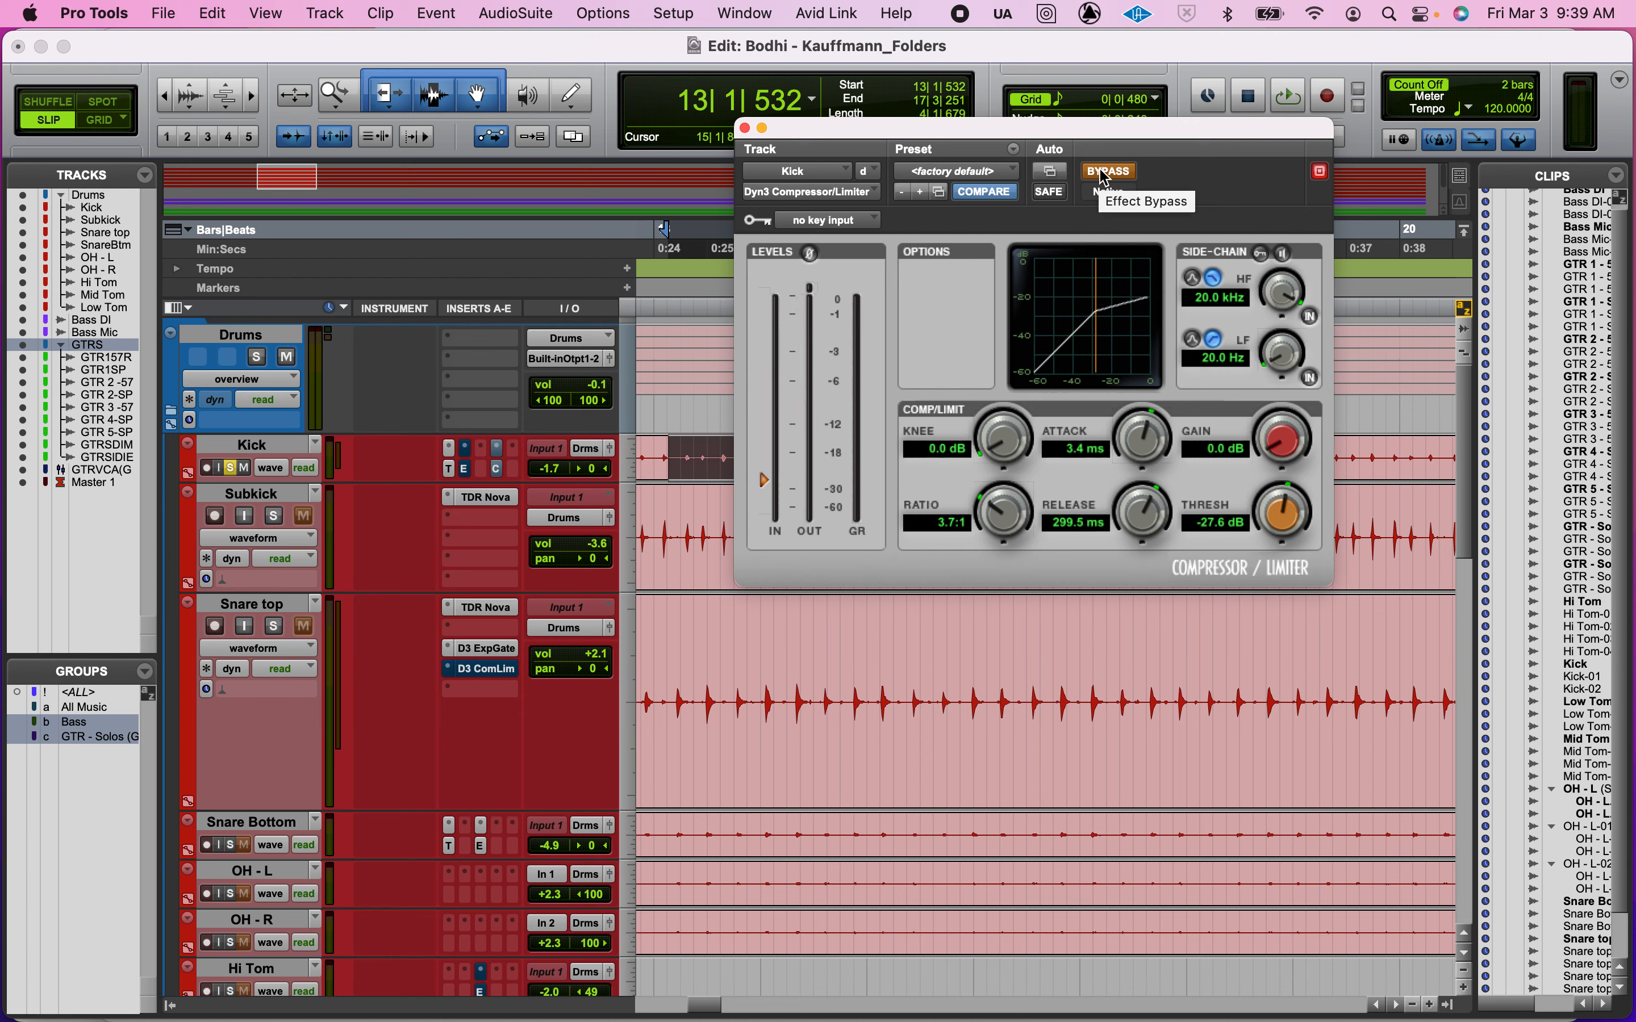
click(1107, 172)
- Play the Kick range, raise the compressor's gain to 6.0 dB, and fine-tune it to 5.8 dB while comparing against bypass
key(space)
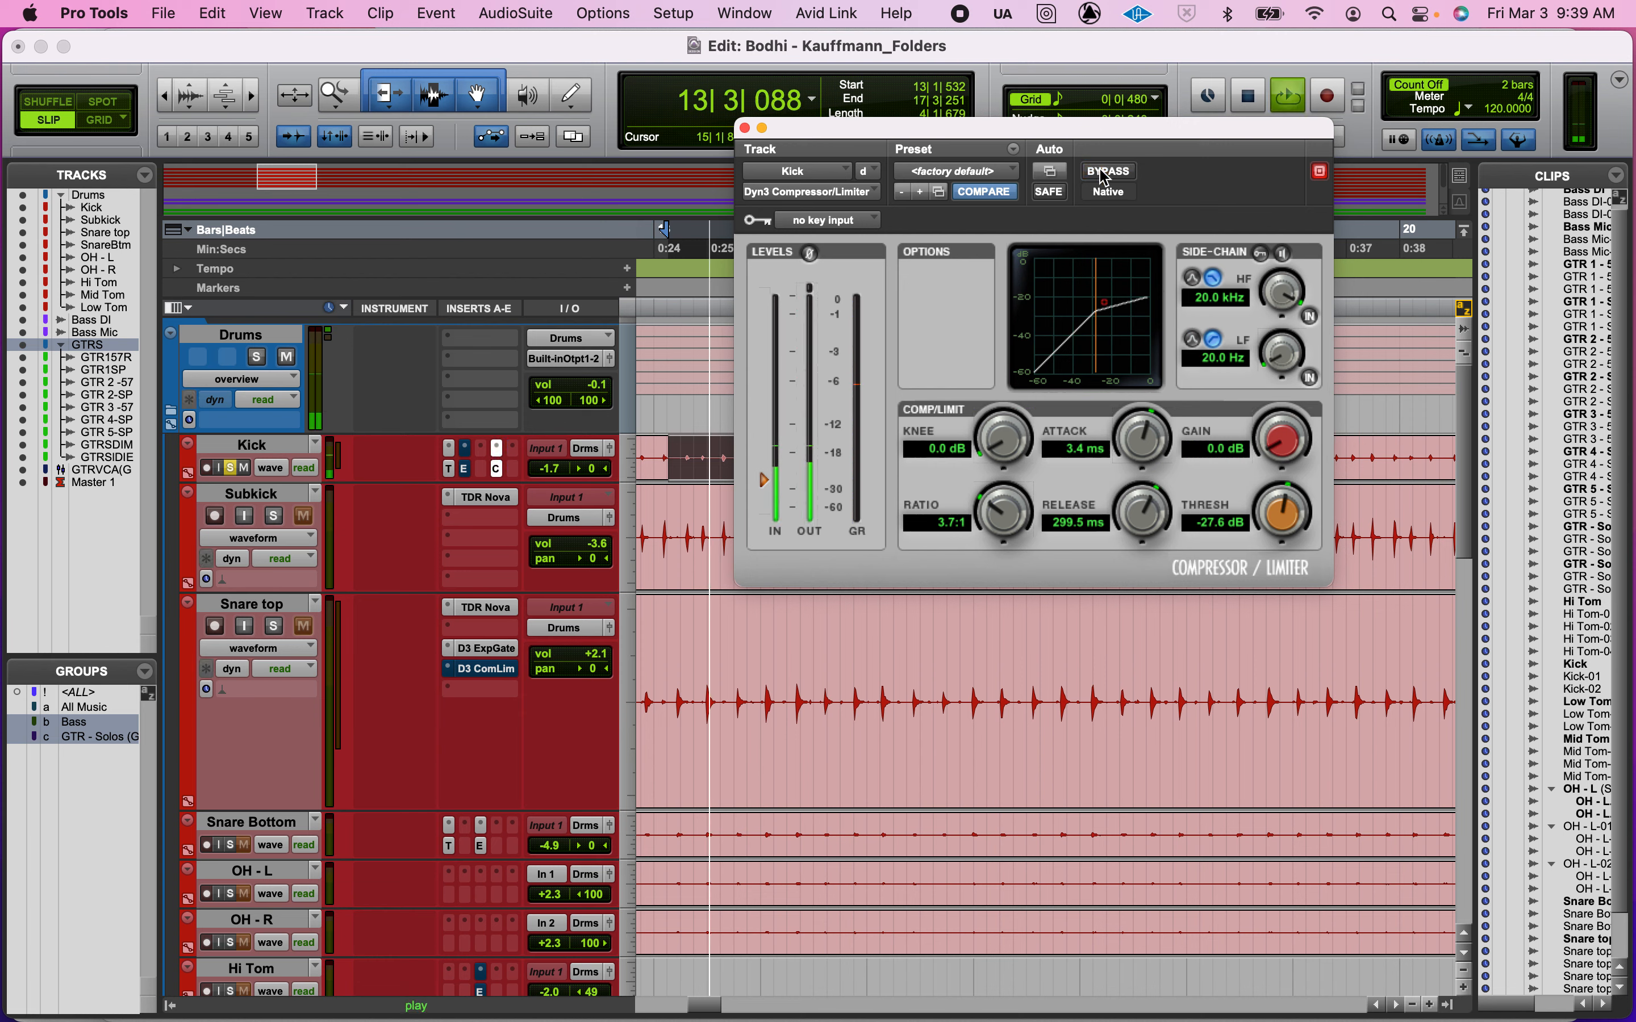
drag(1270, 433, 1262, 359)
click(1114, 173)
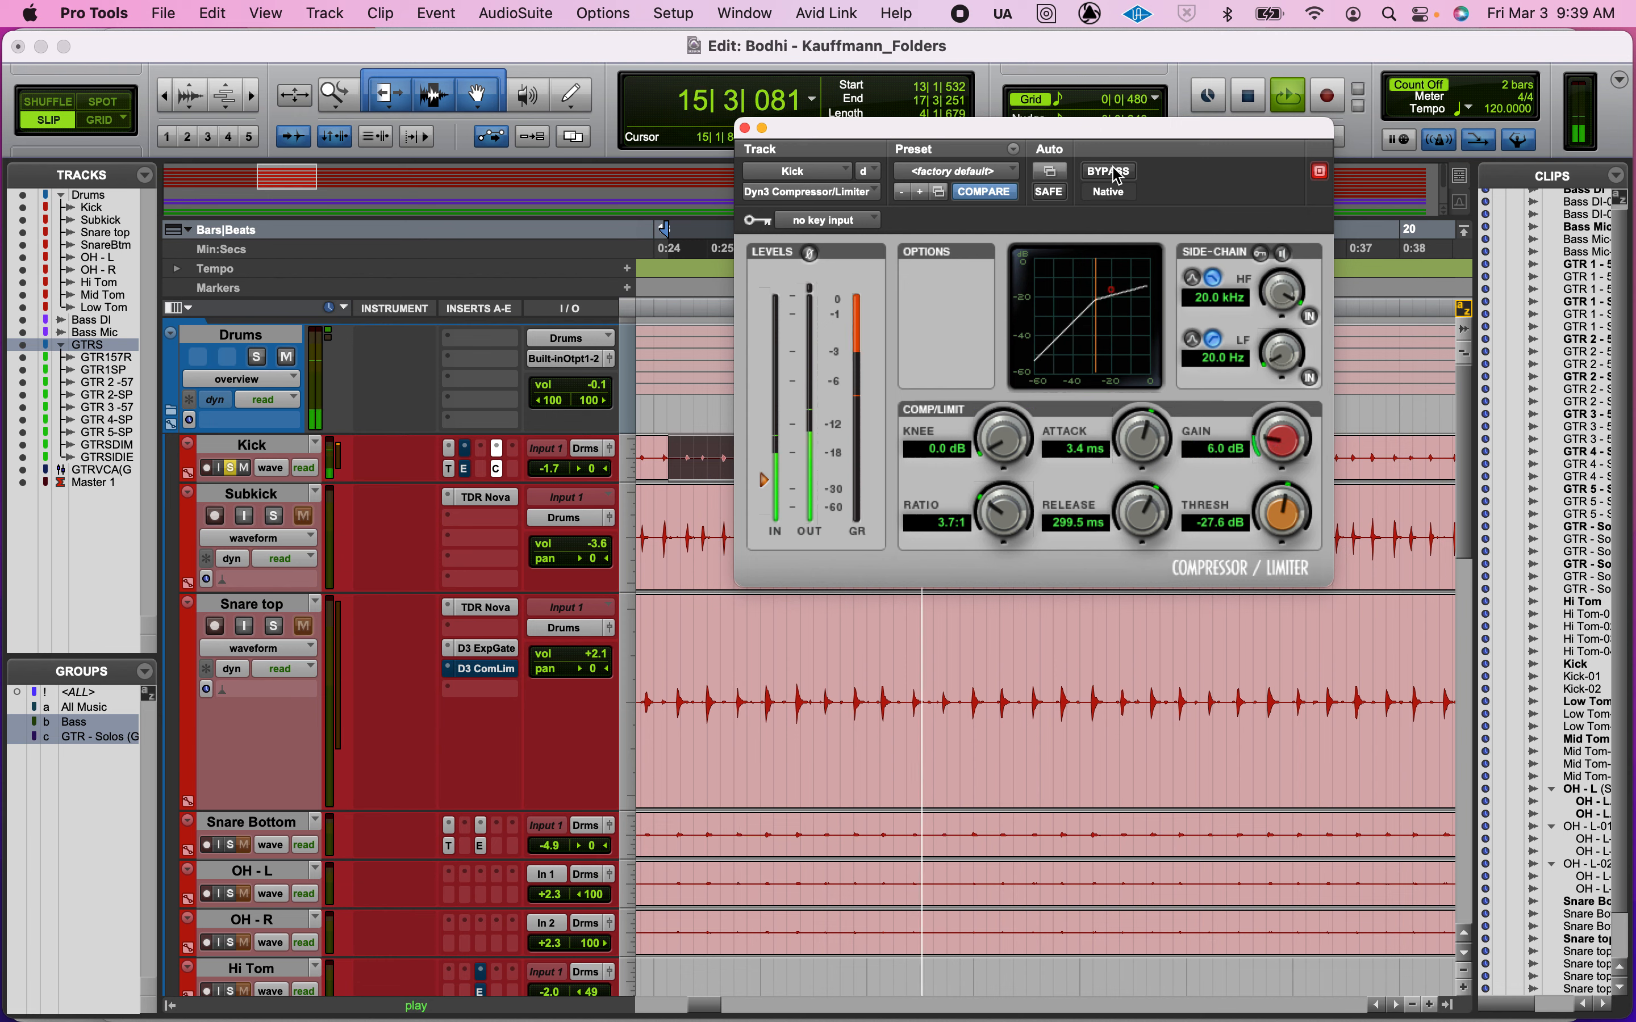
click(1114, 173)
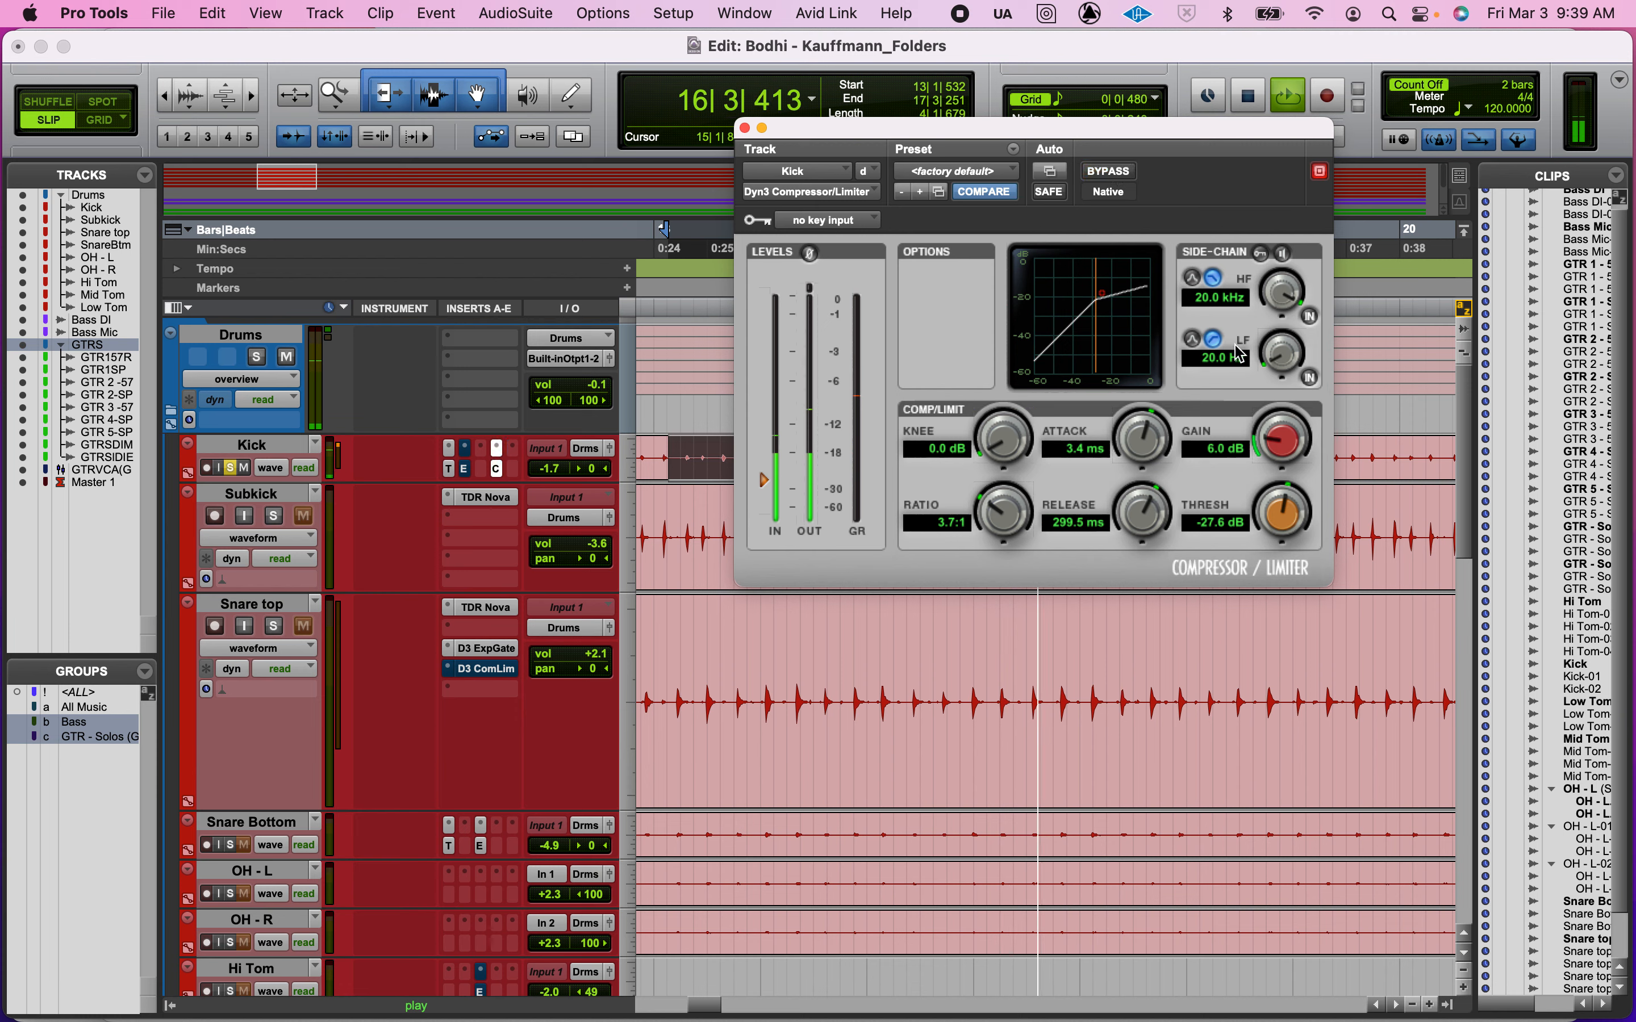
drag(1262, 422, 1271, 446)
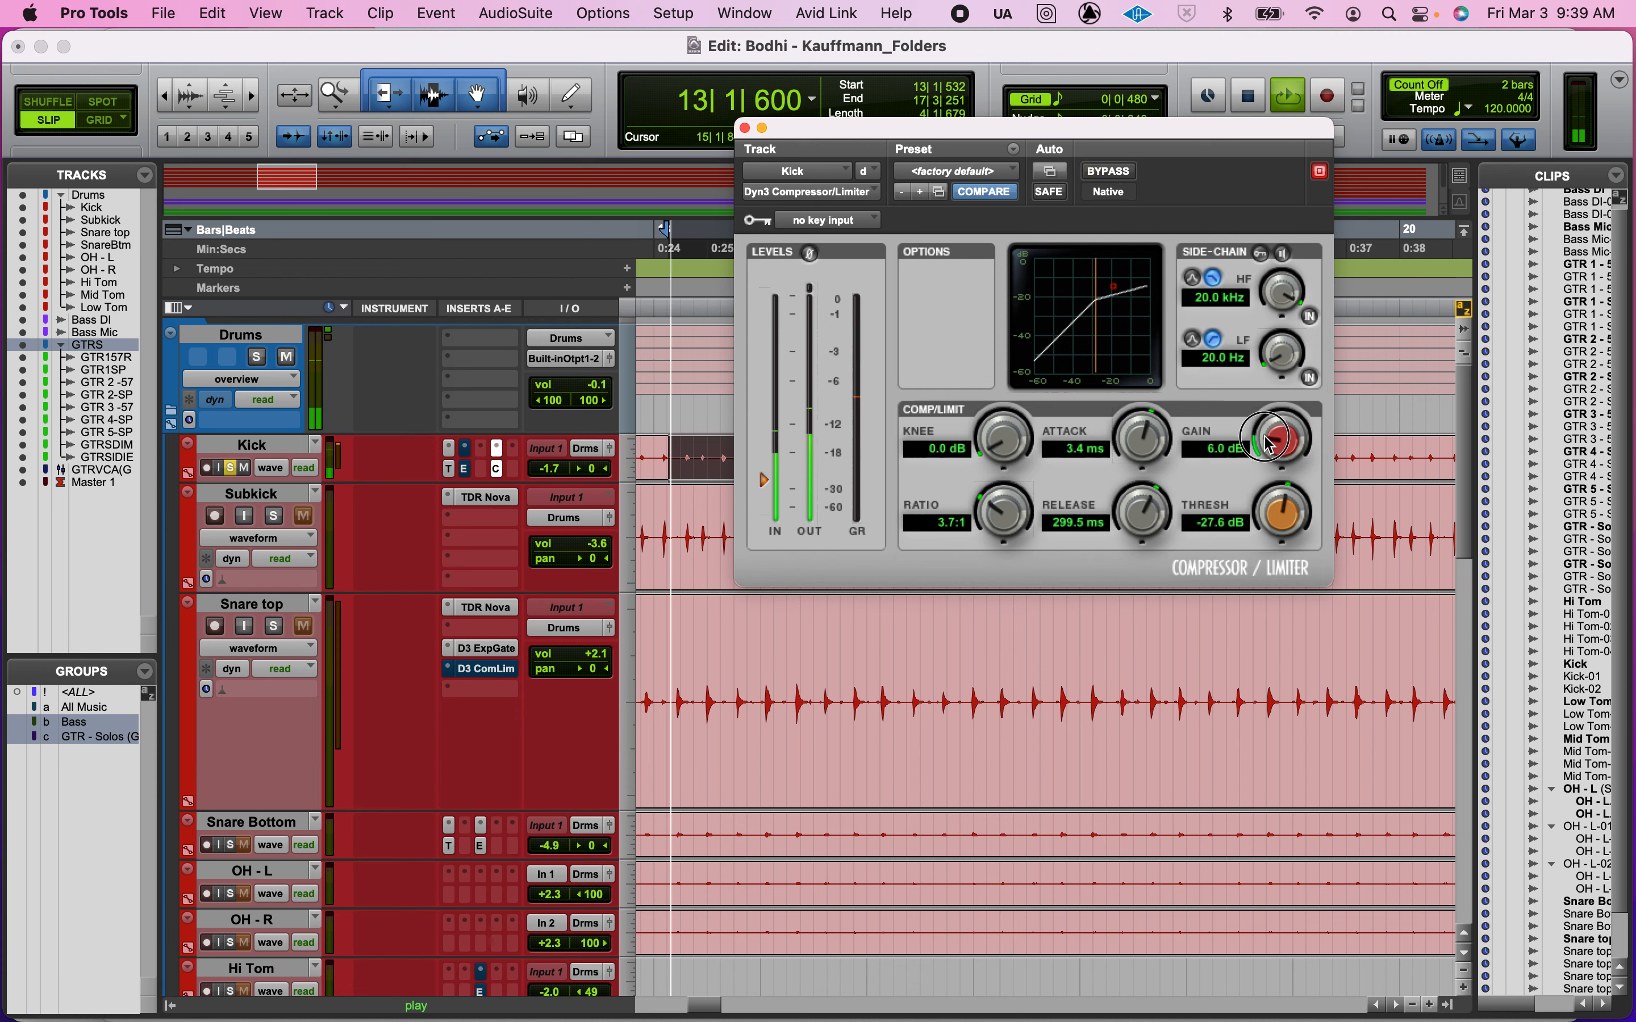
click(1103, 176)
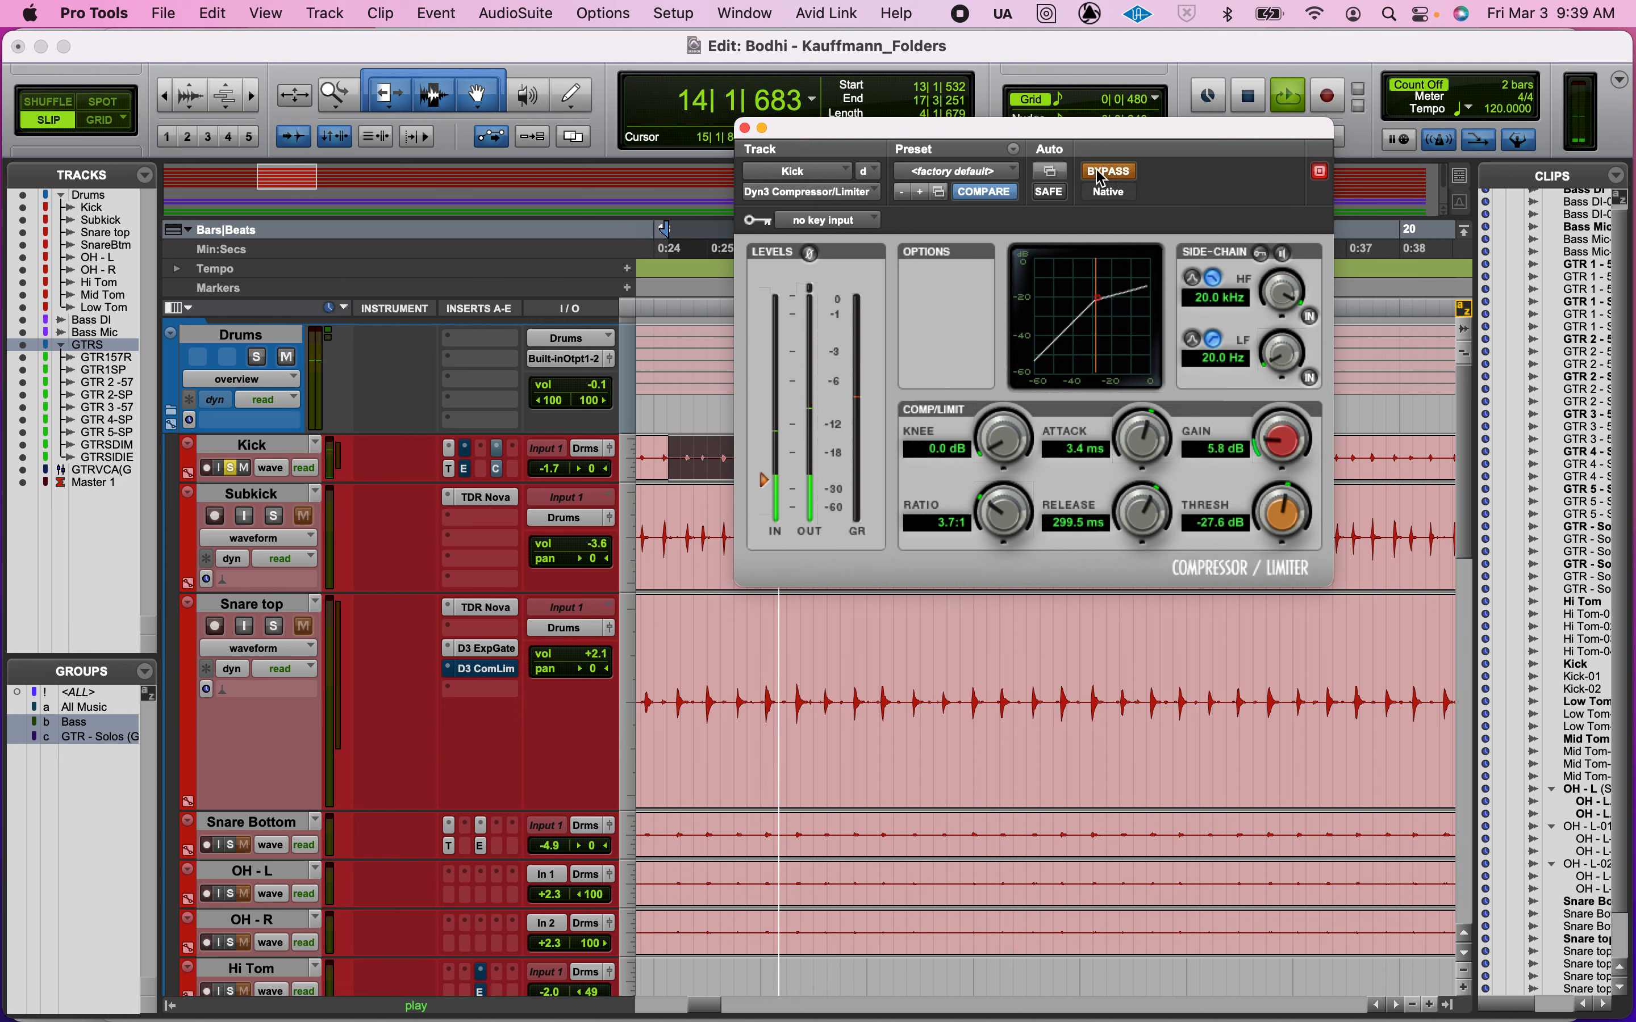
click(1102, 176)
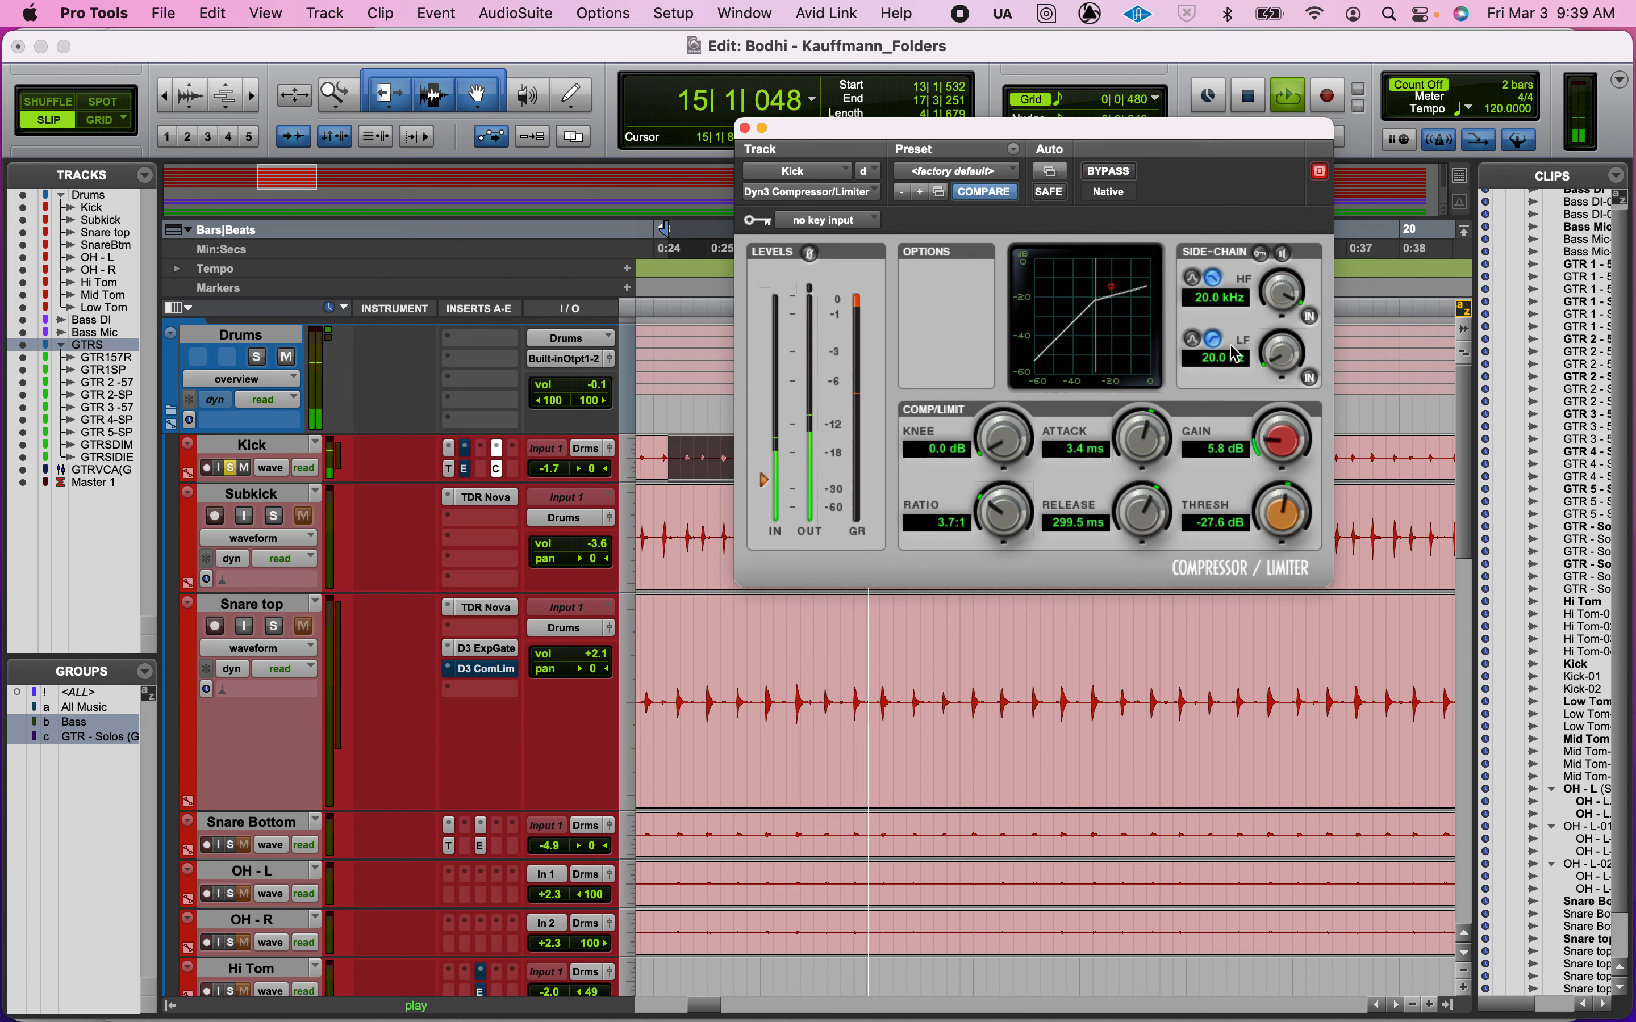
key(space)
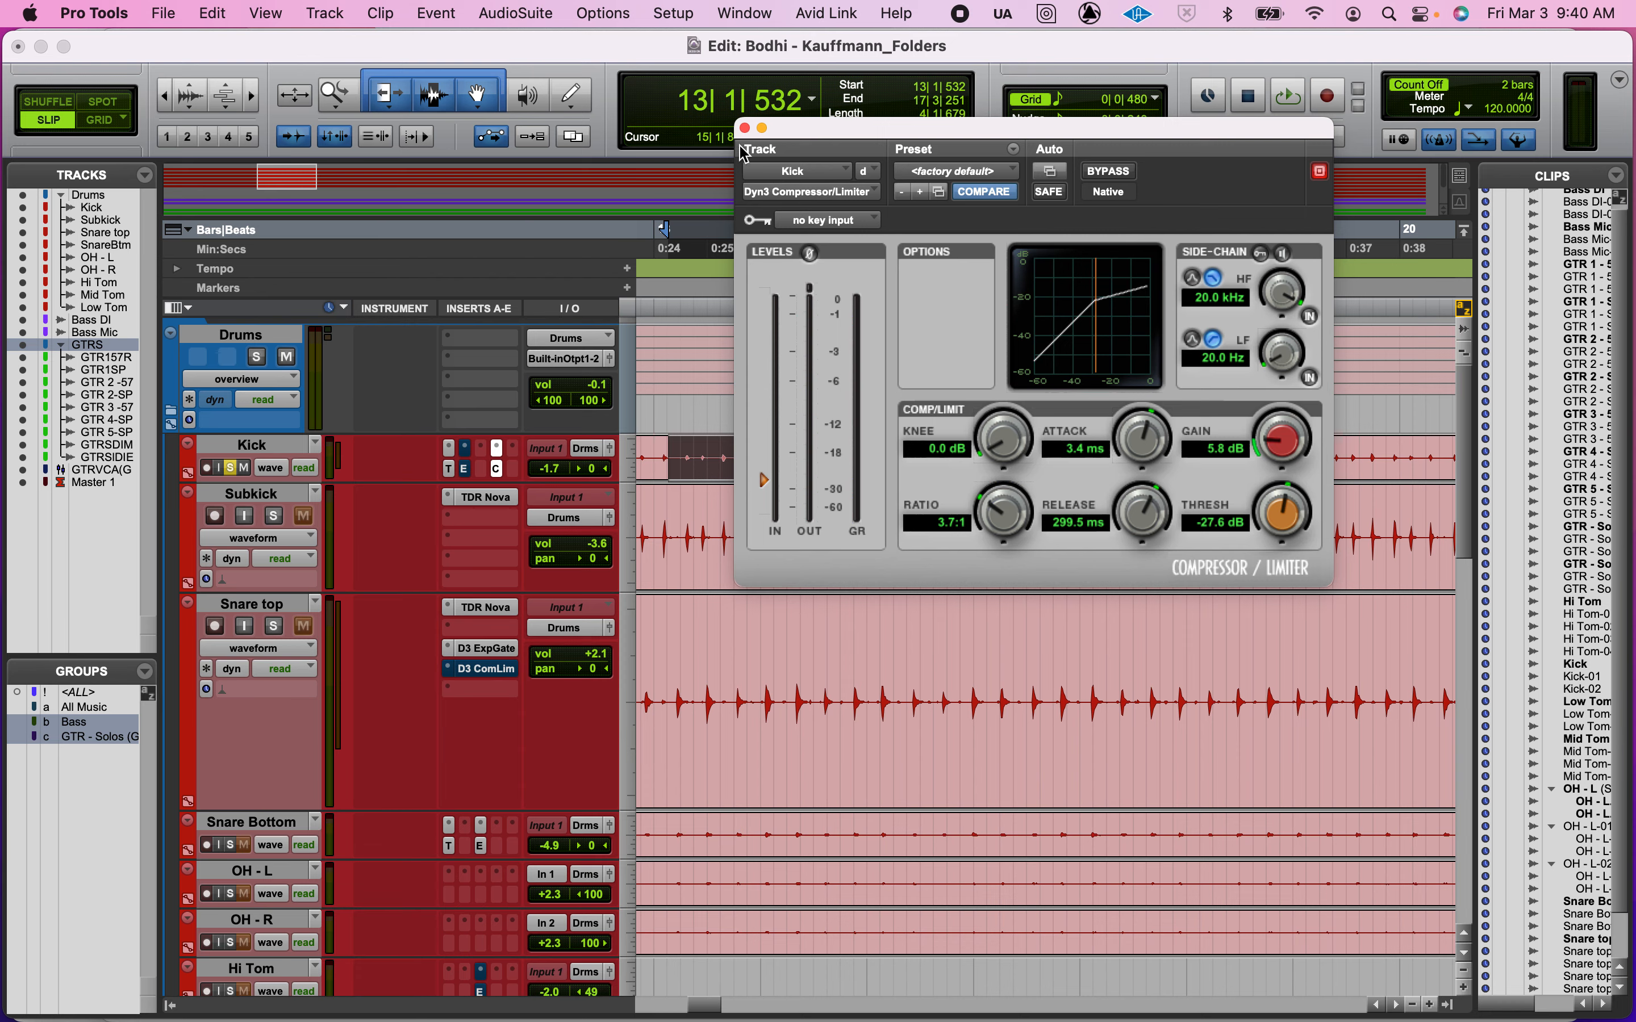
- Close the compressor window and, in the Mix window, compare the Kick with its TDR Nova and compressor inserts bypassed and active
click(746, 128)
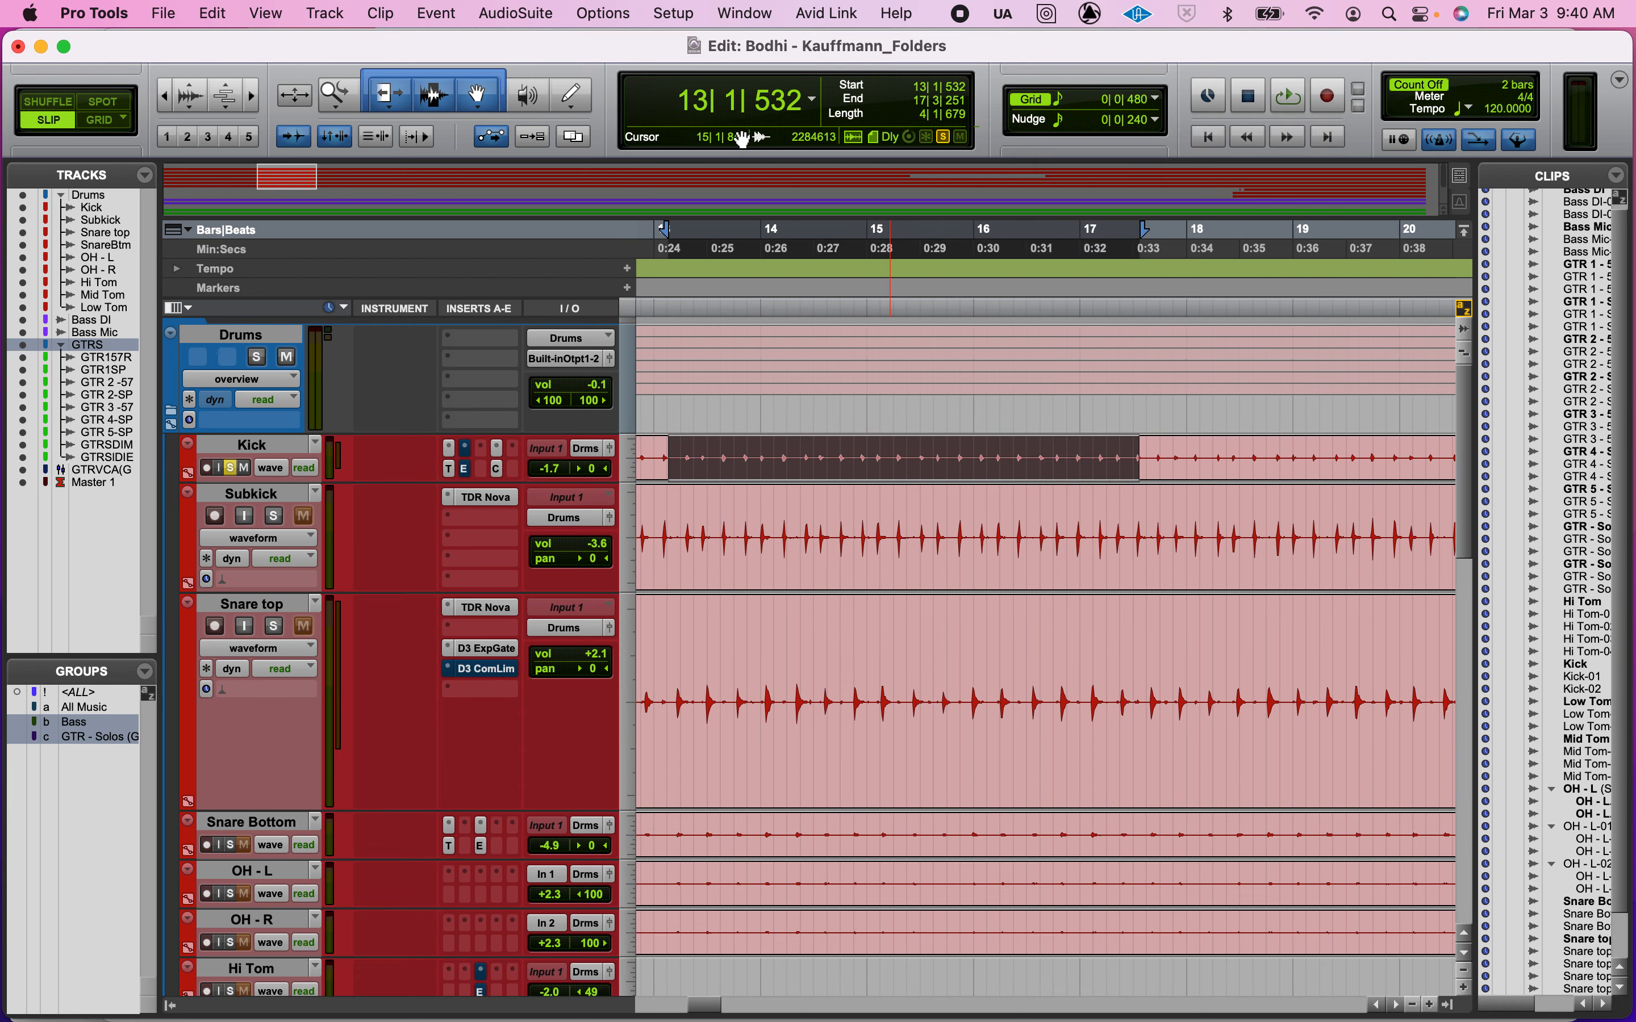
key(super+equal)
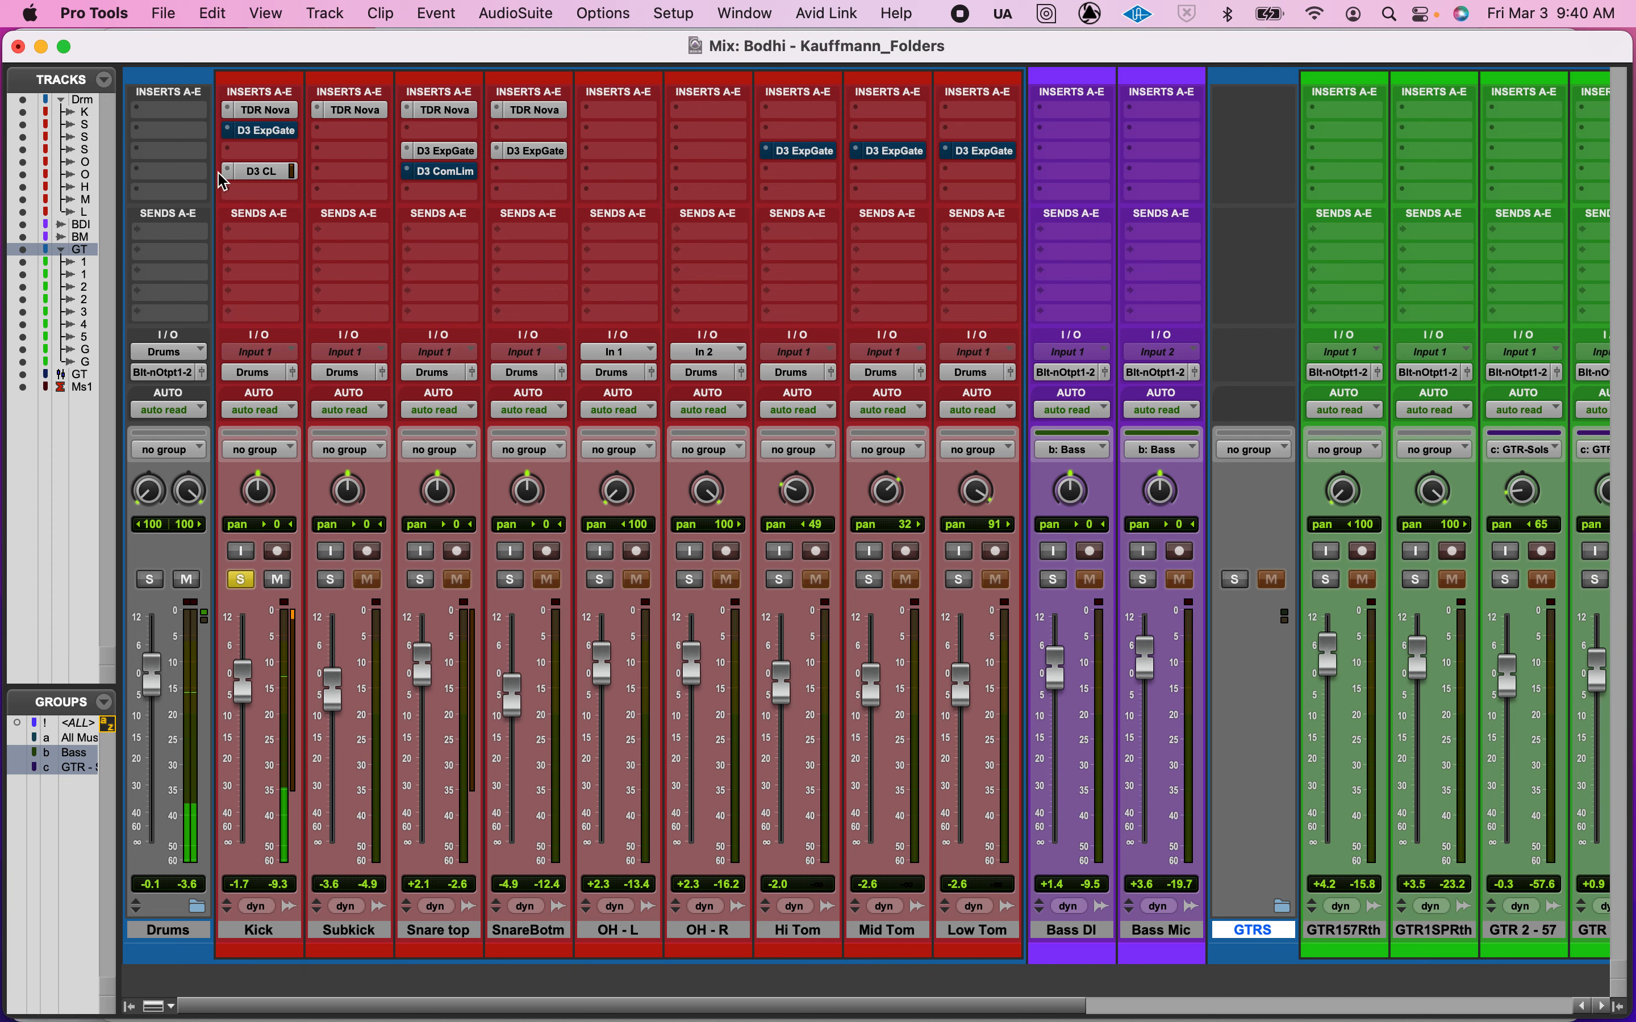
super+click(264, 167)
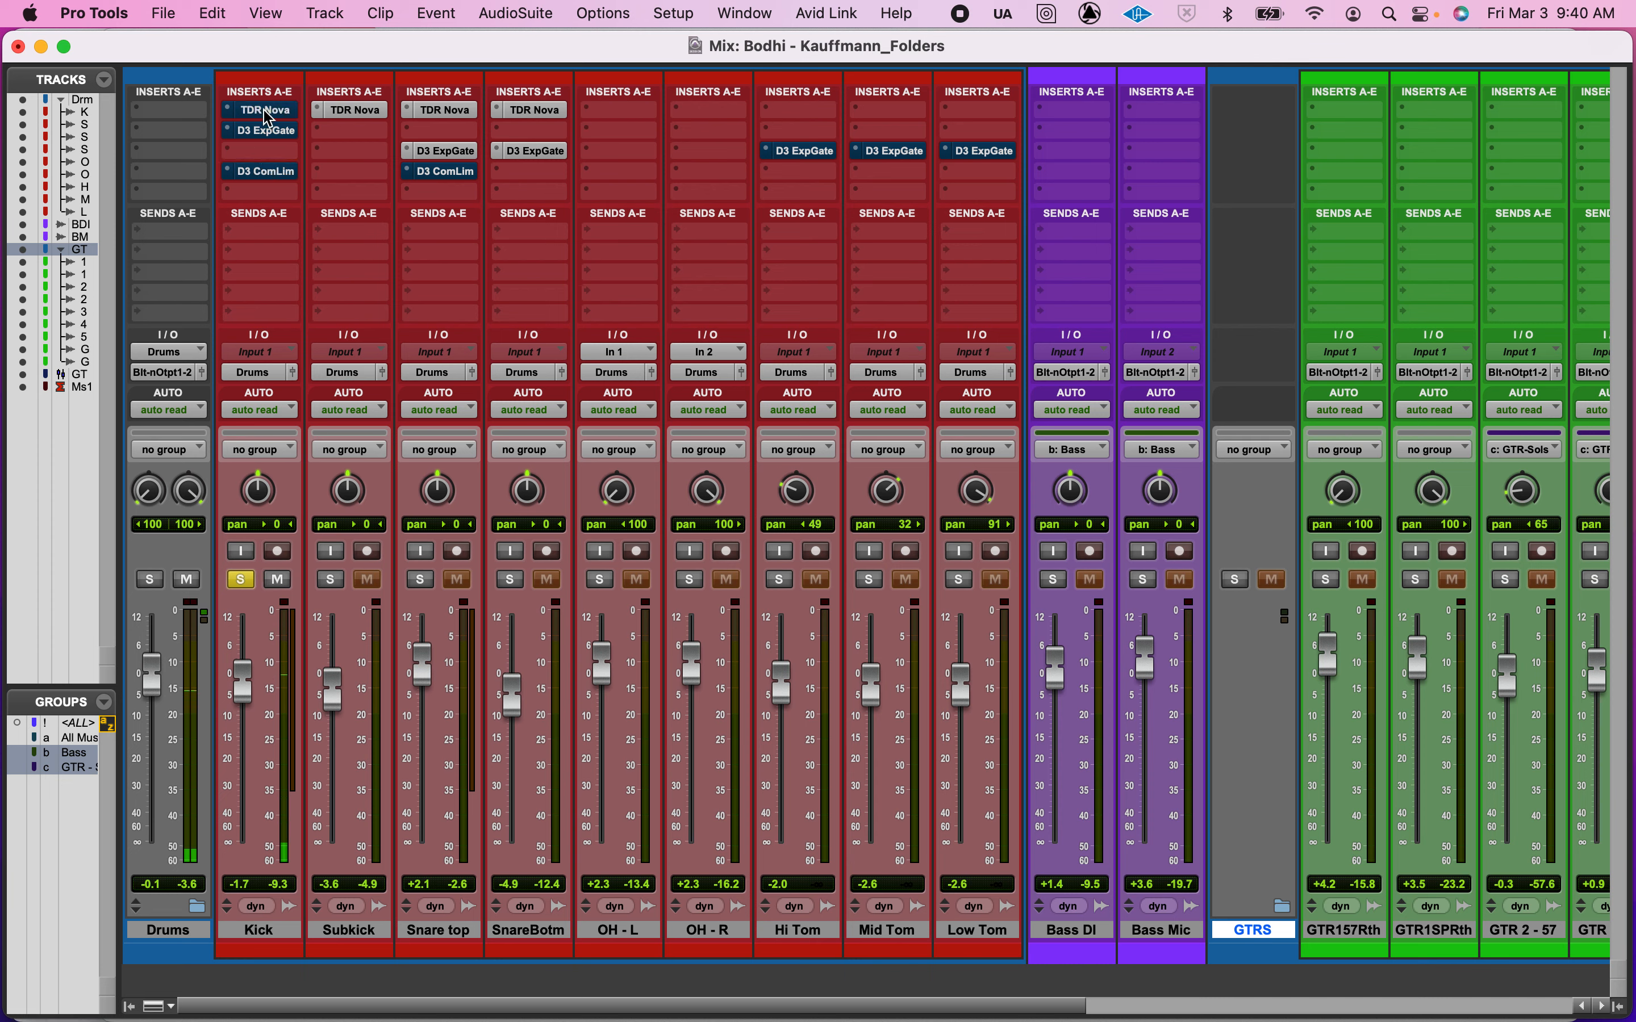
super+click(271, 169)
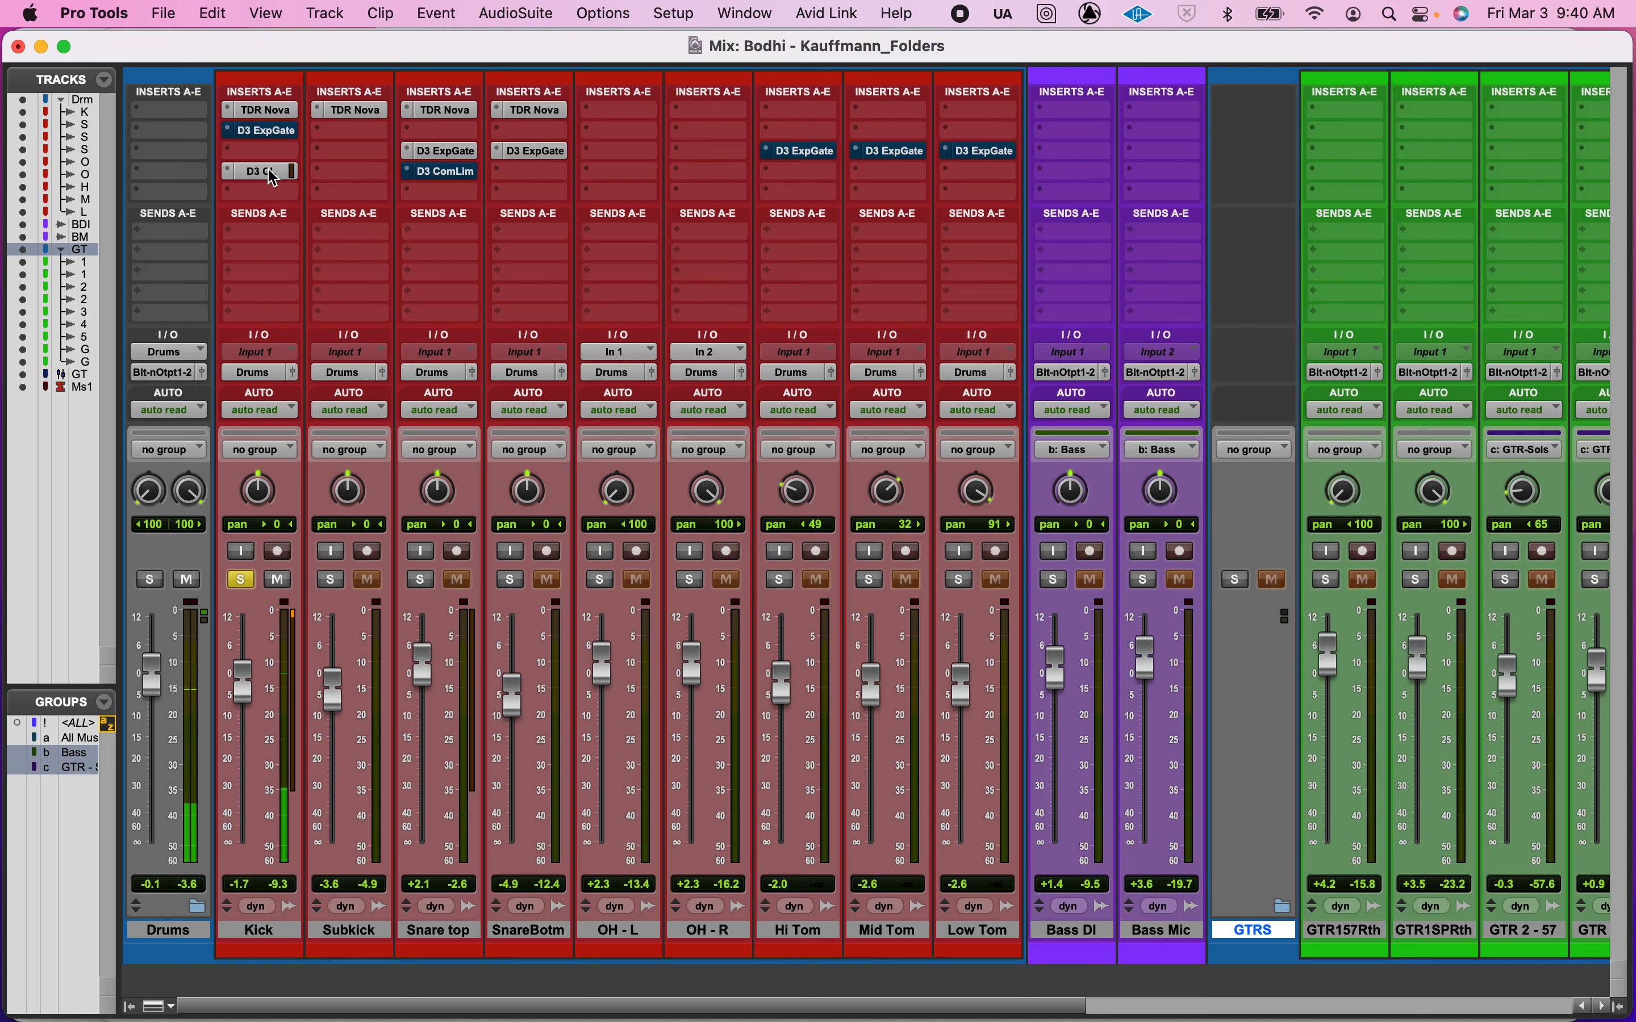
- Hear the Kick in the full mix and soloed together with the Subkick, and clear both solos
click(244, 579)
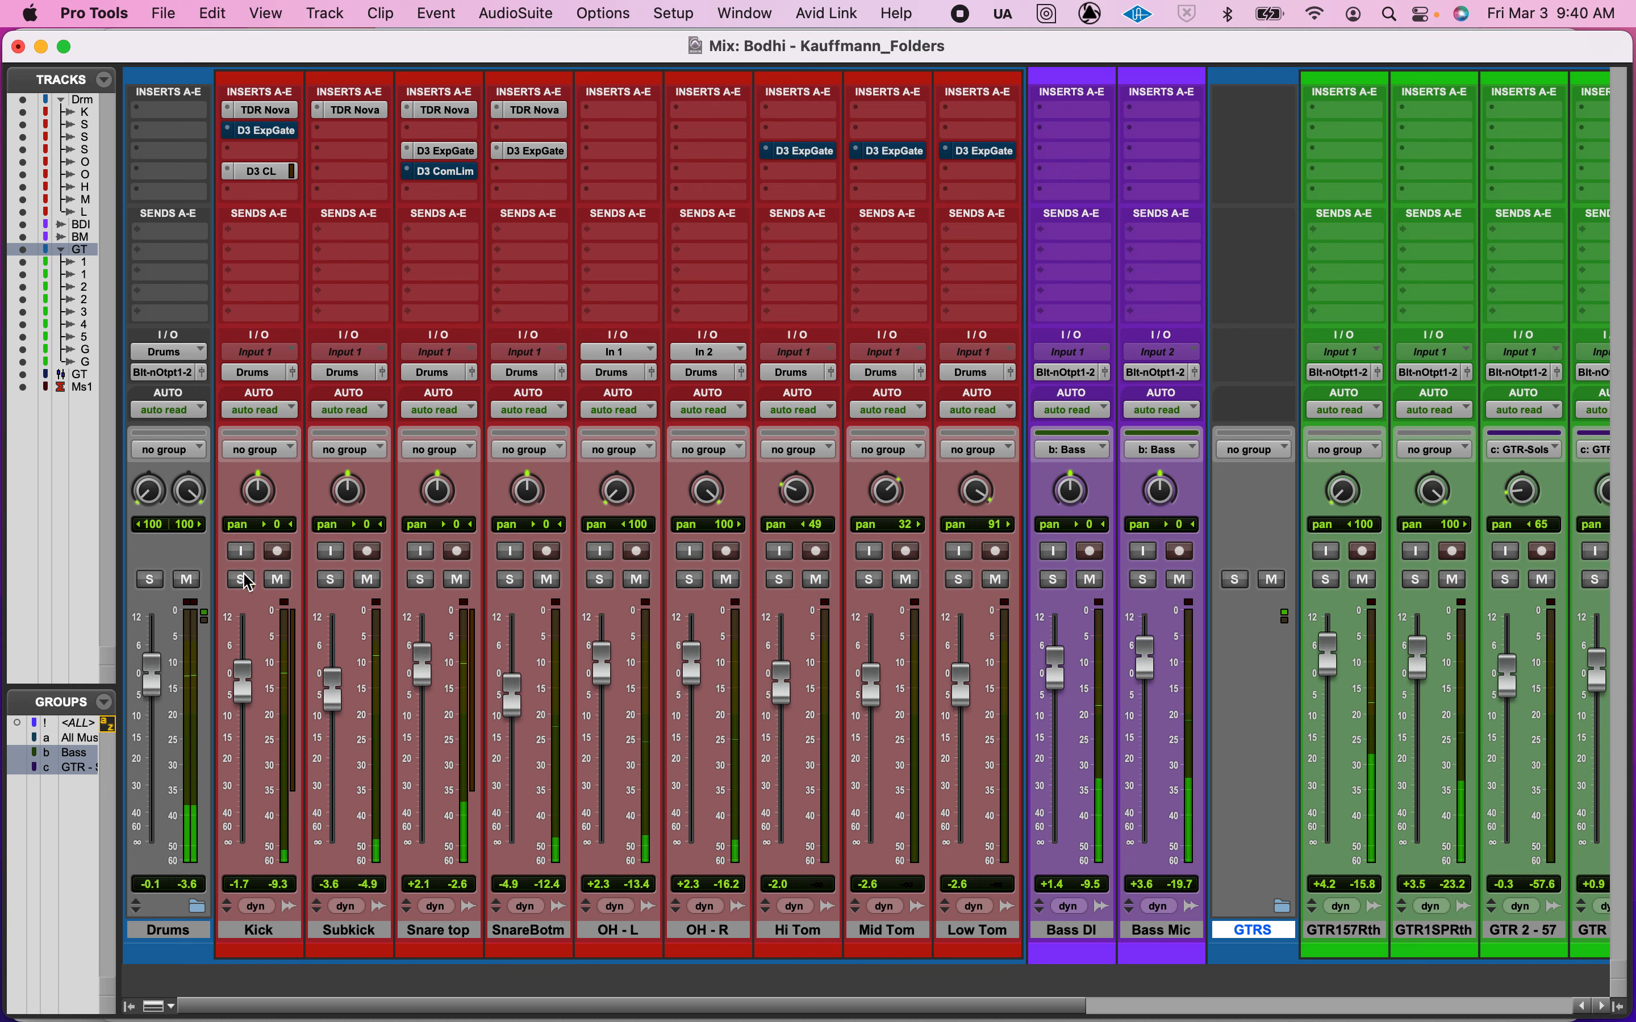
click(243, 579)
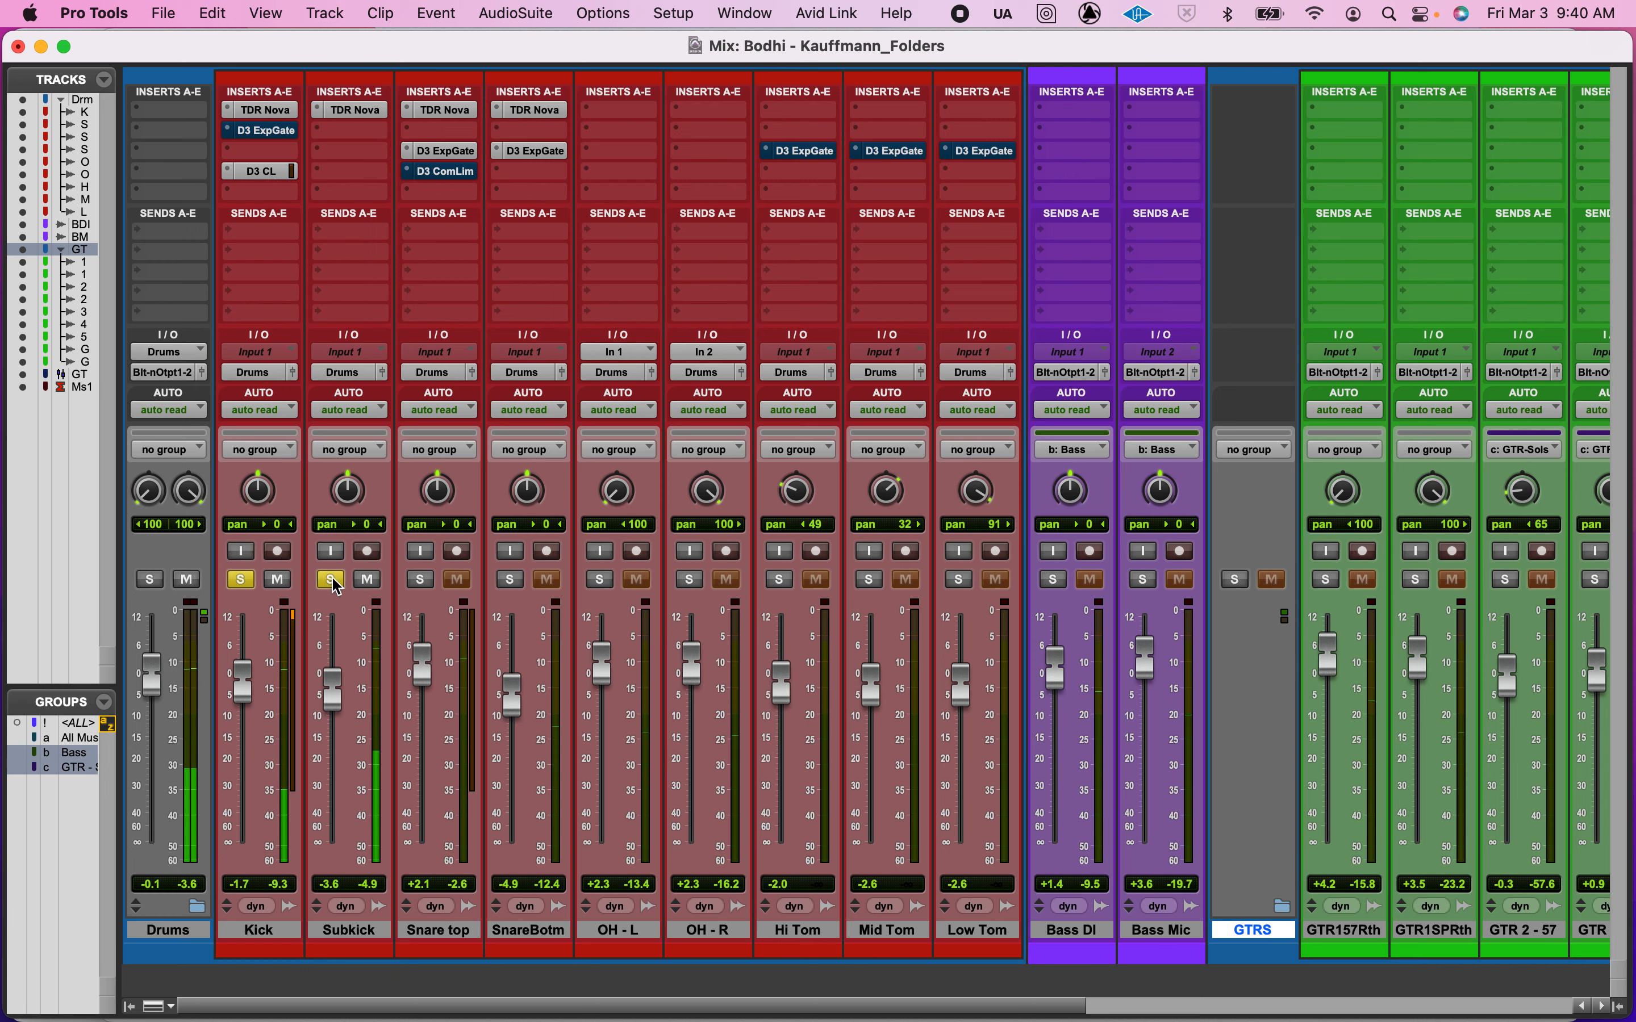
click(243, 580)
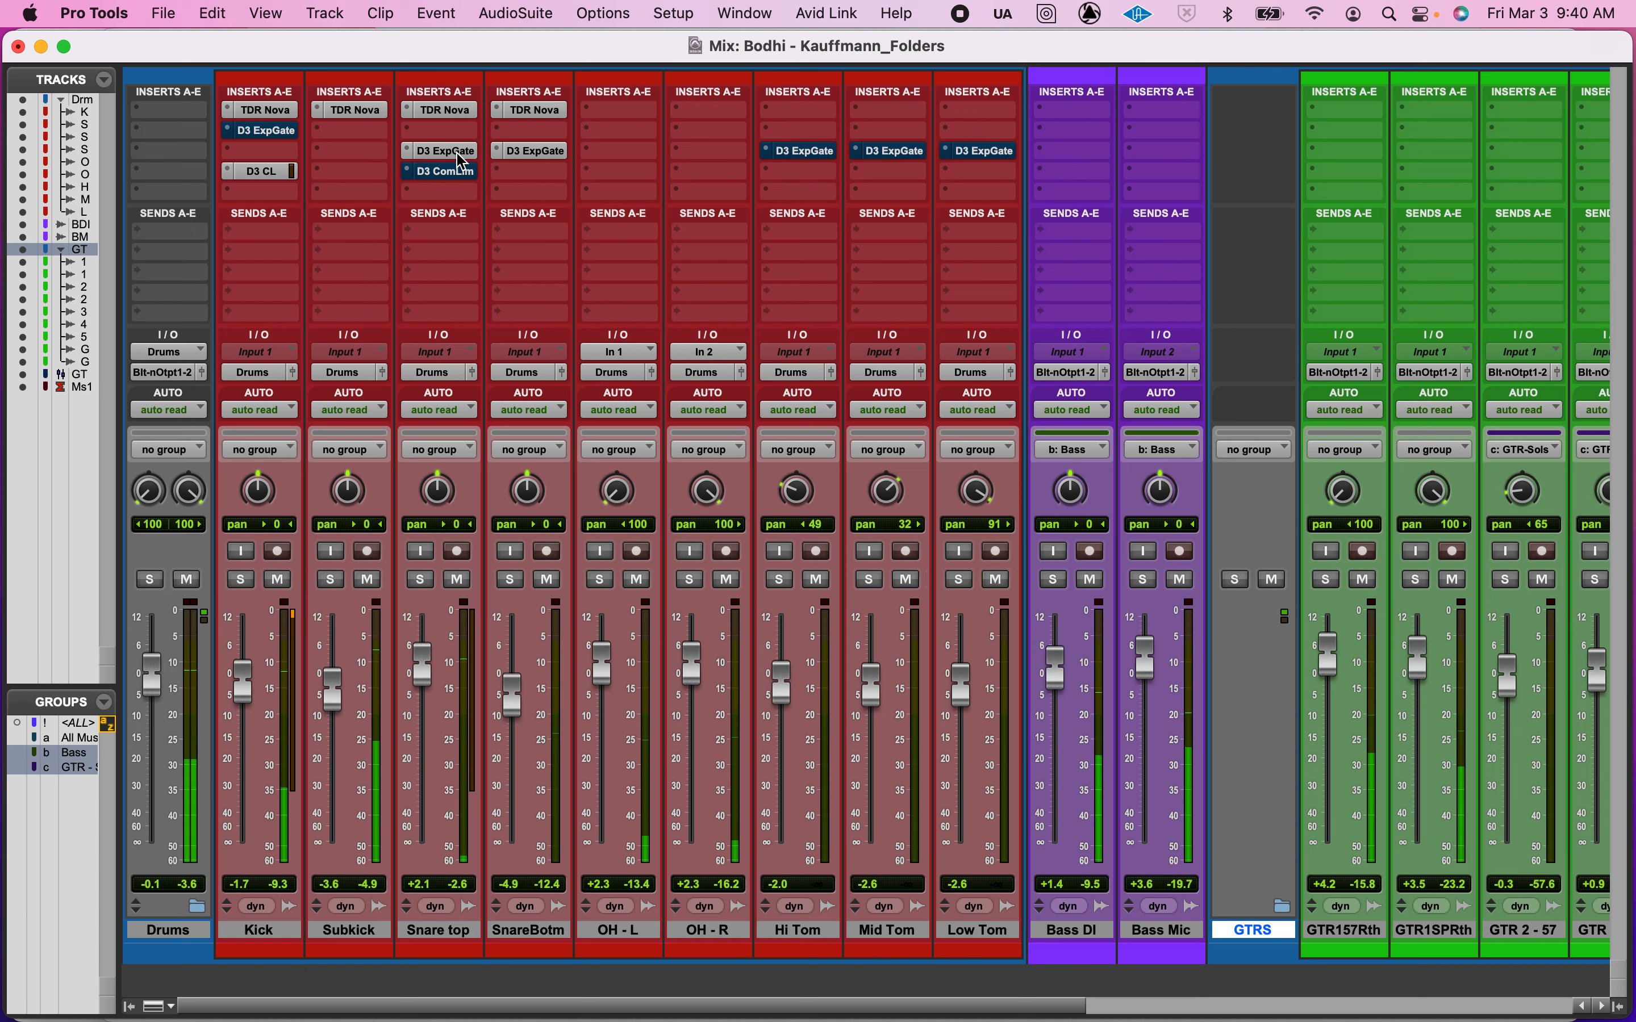
- Open the Snare top's compressor and return to the Kick's compressor to view their settings
click(451, 173)
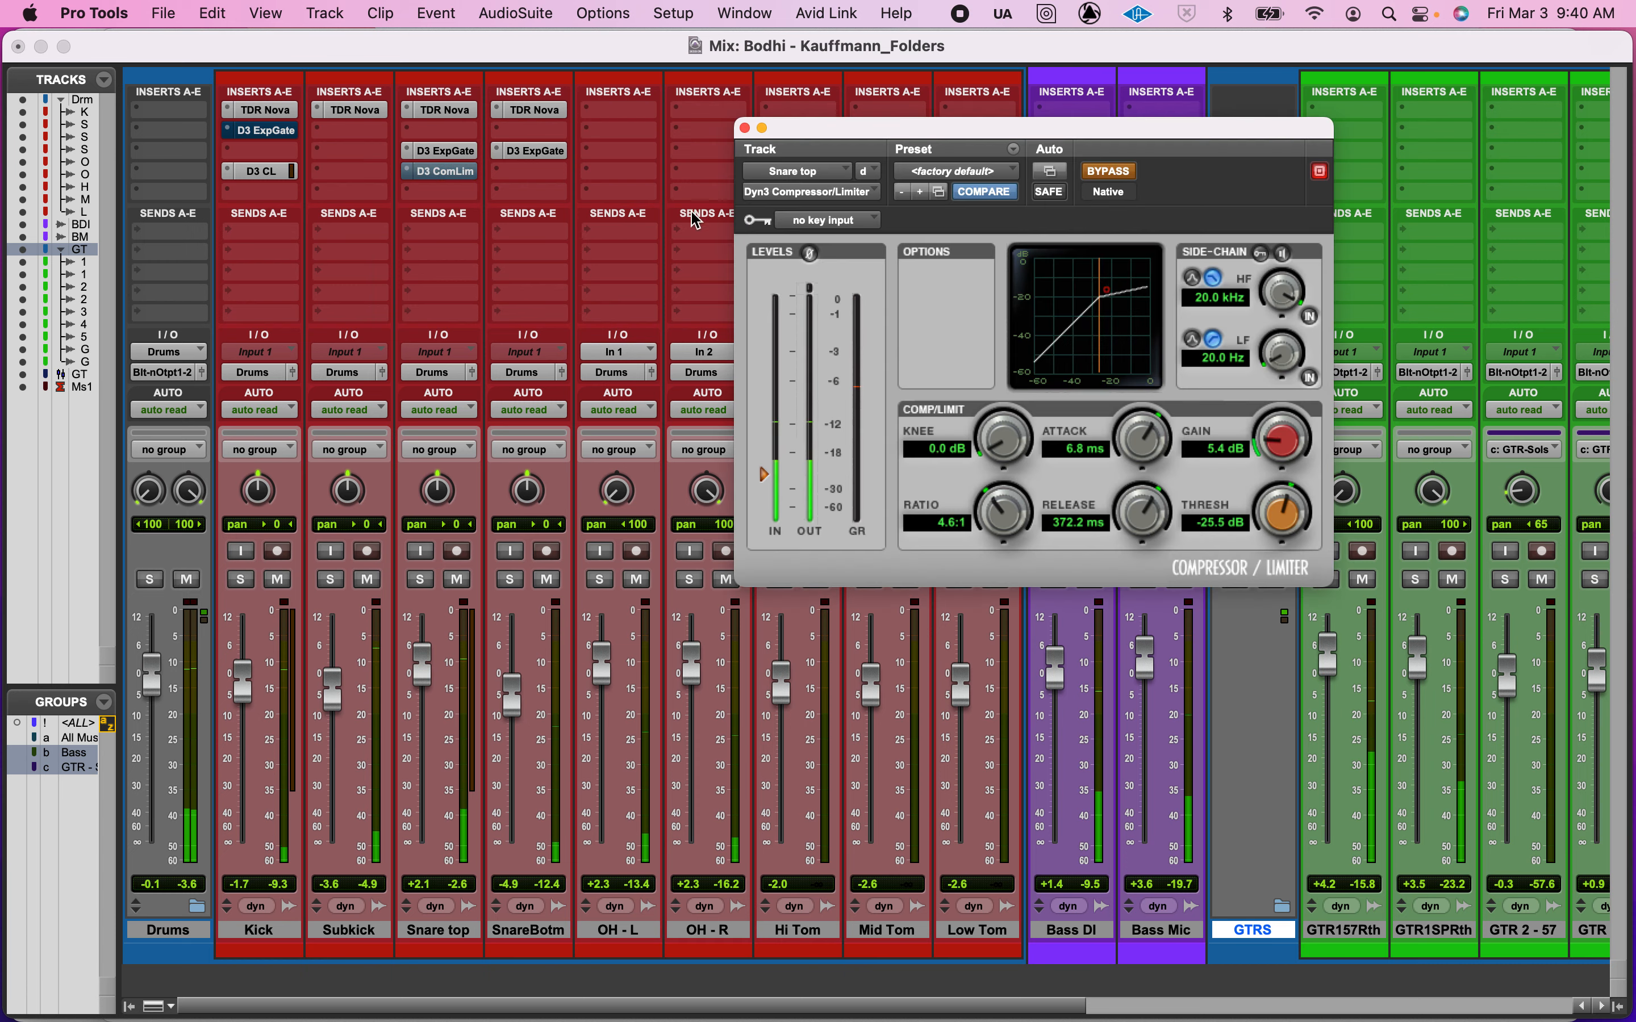
click(281, 176)
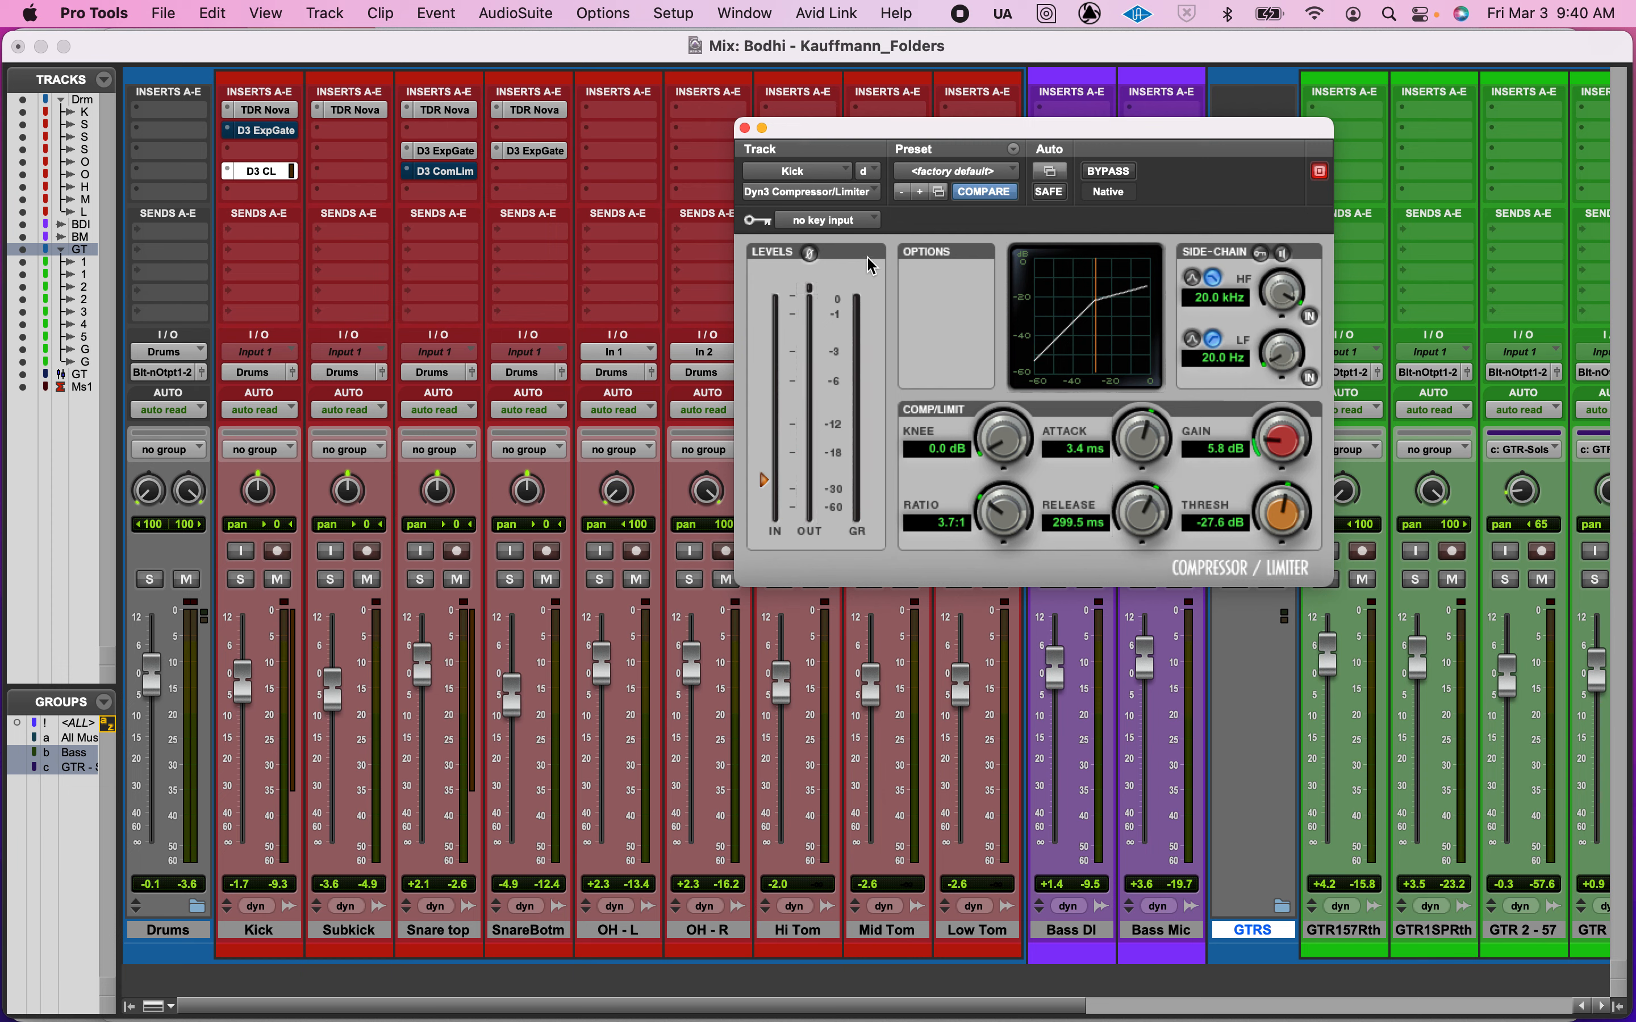
- Close the Kick's compressor window and solo the Snare top track in the Mix window
click(746, 128)
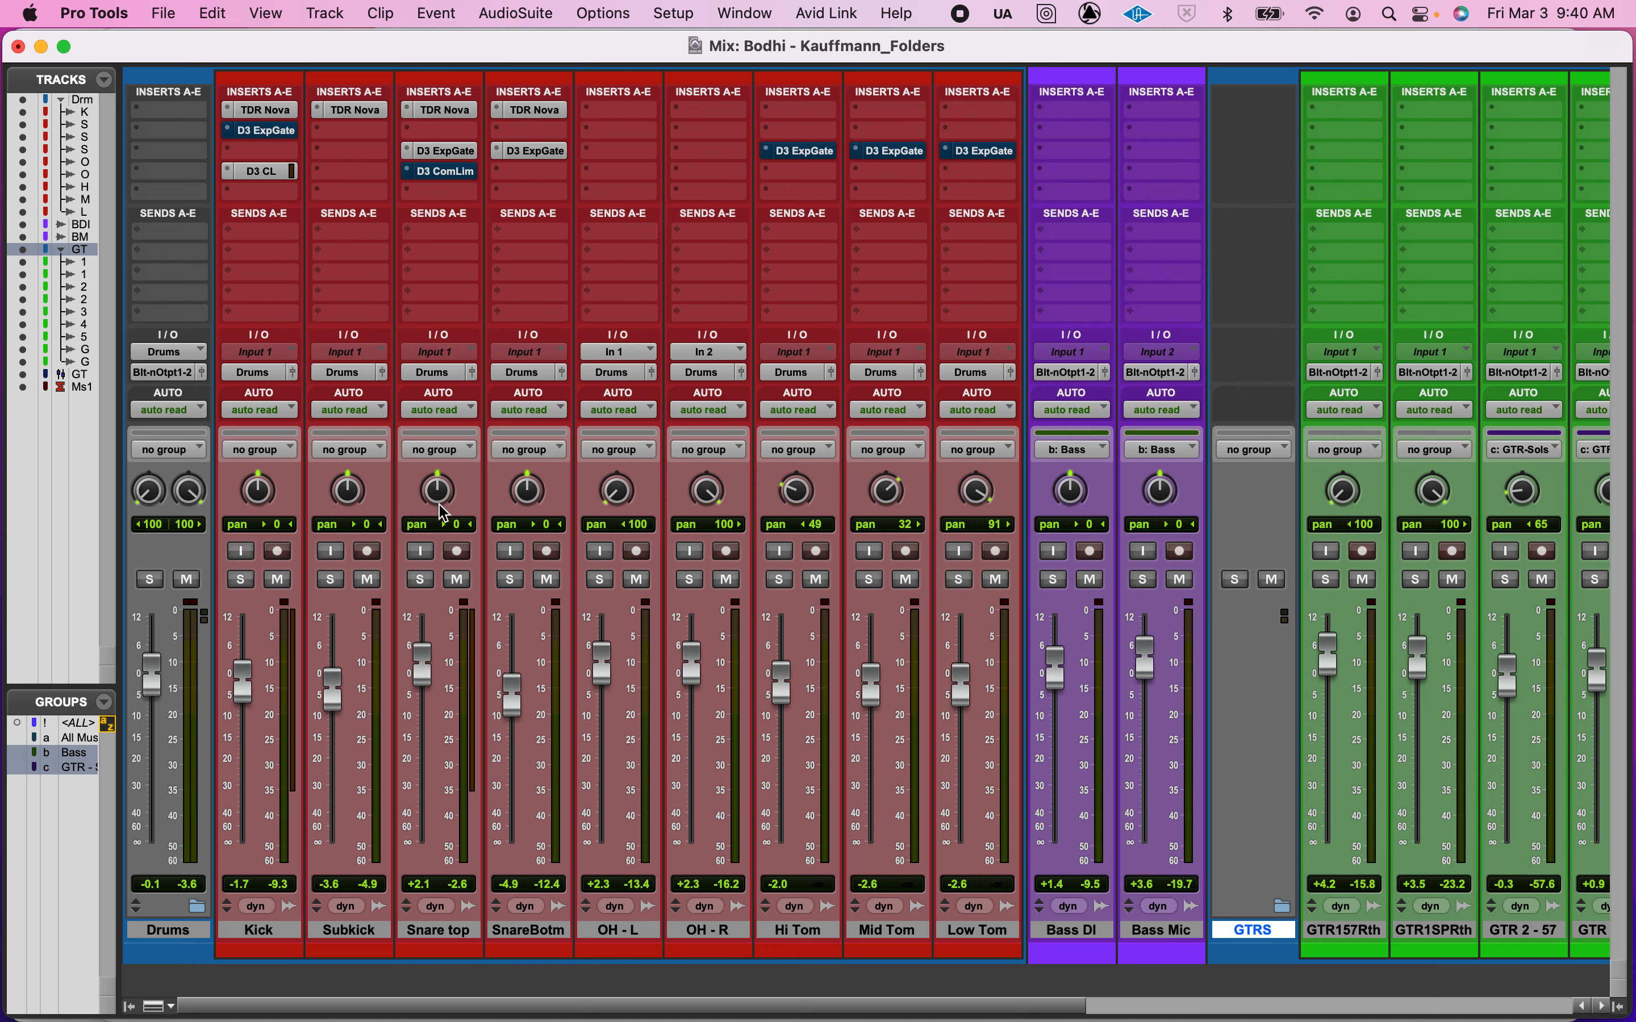
click(422, 552)
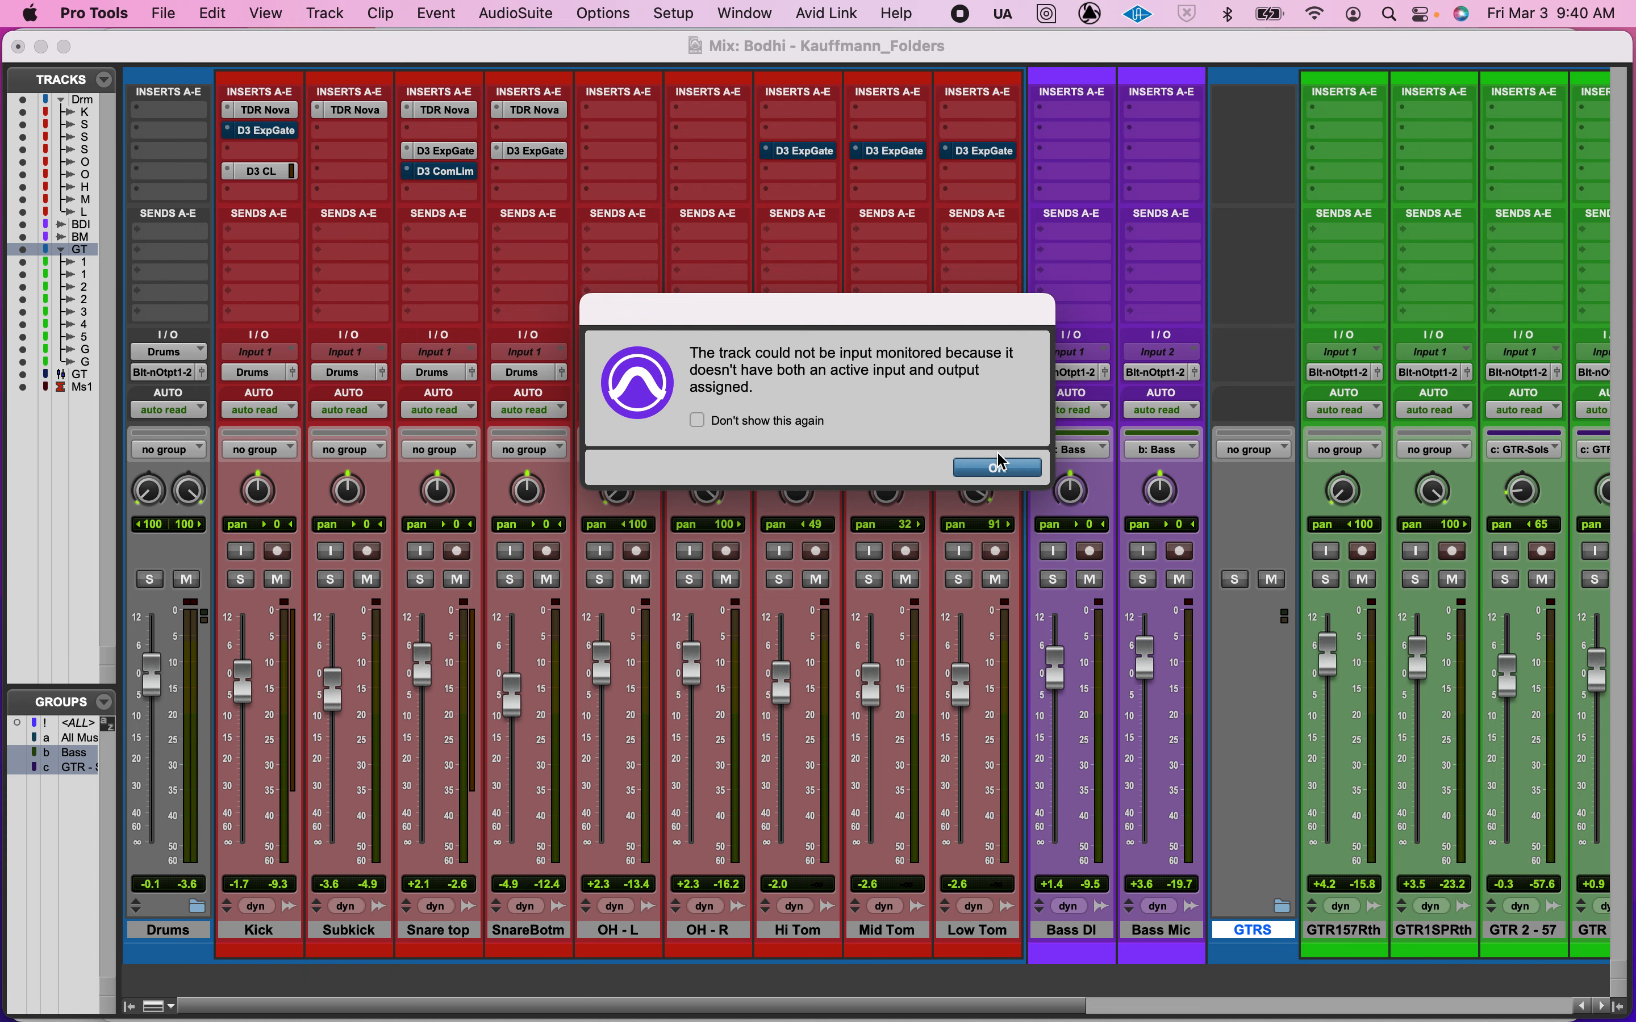
click(997, 468)
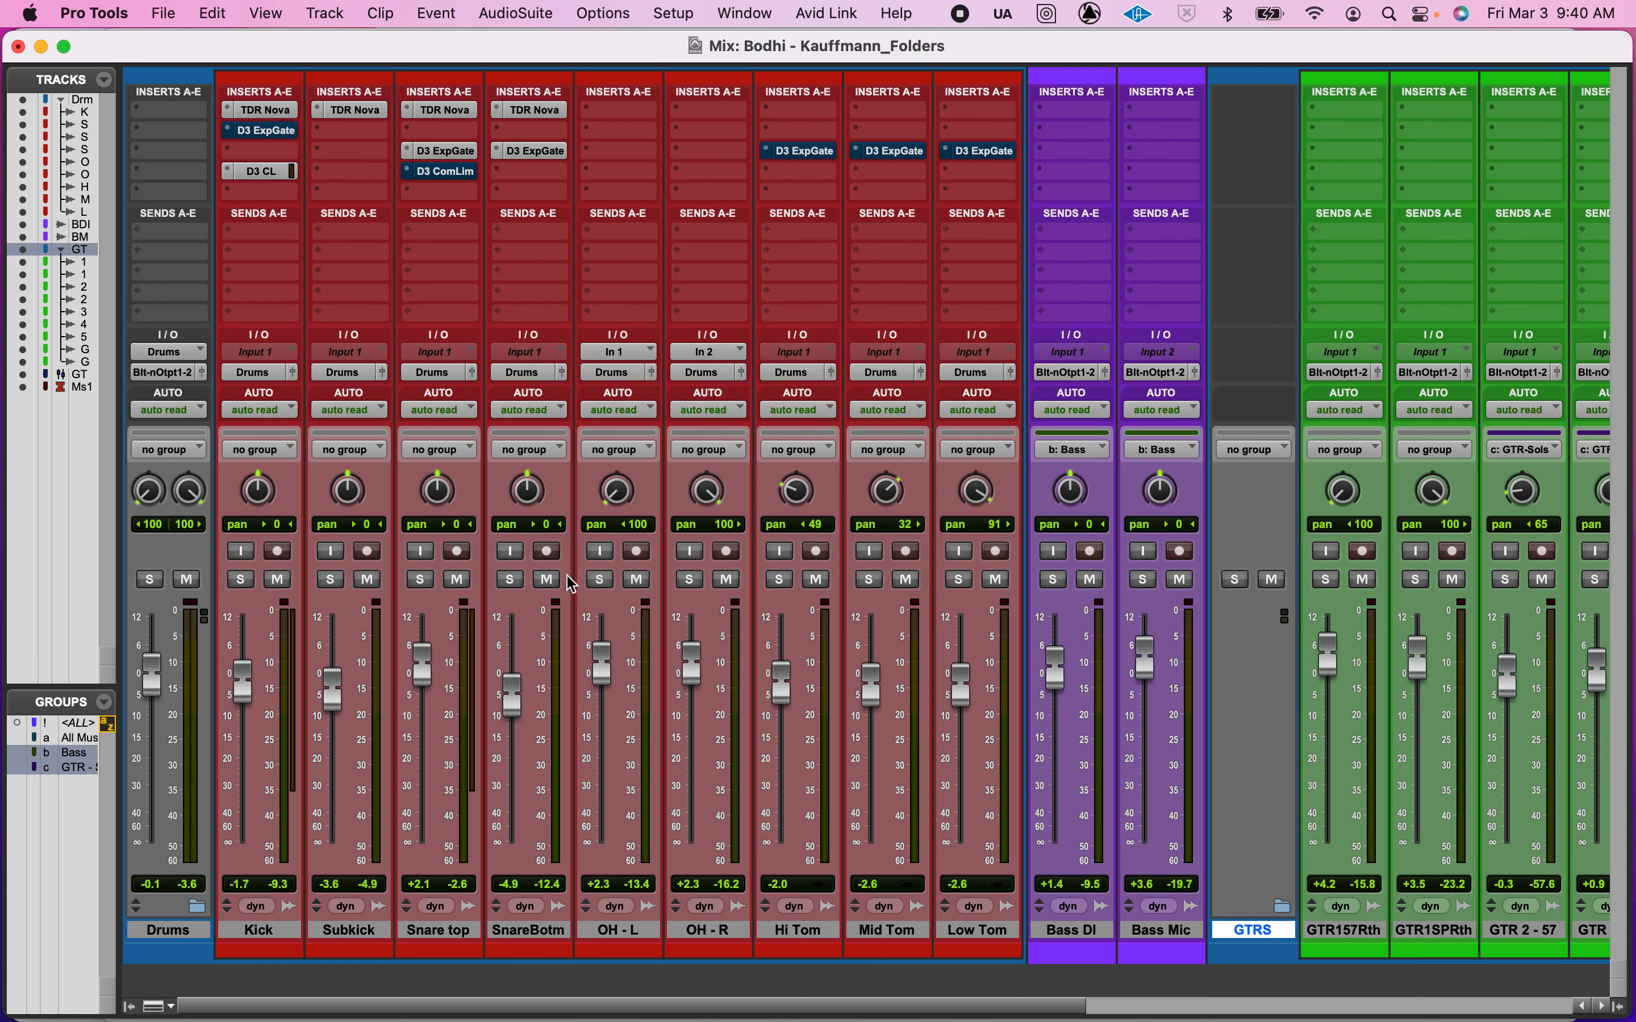
click(421, 579)
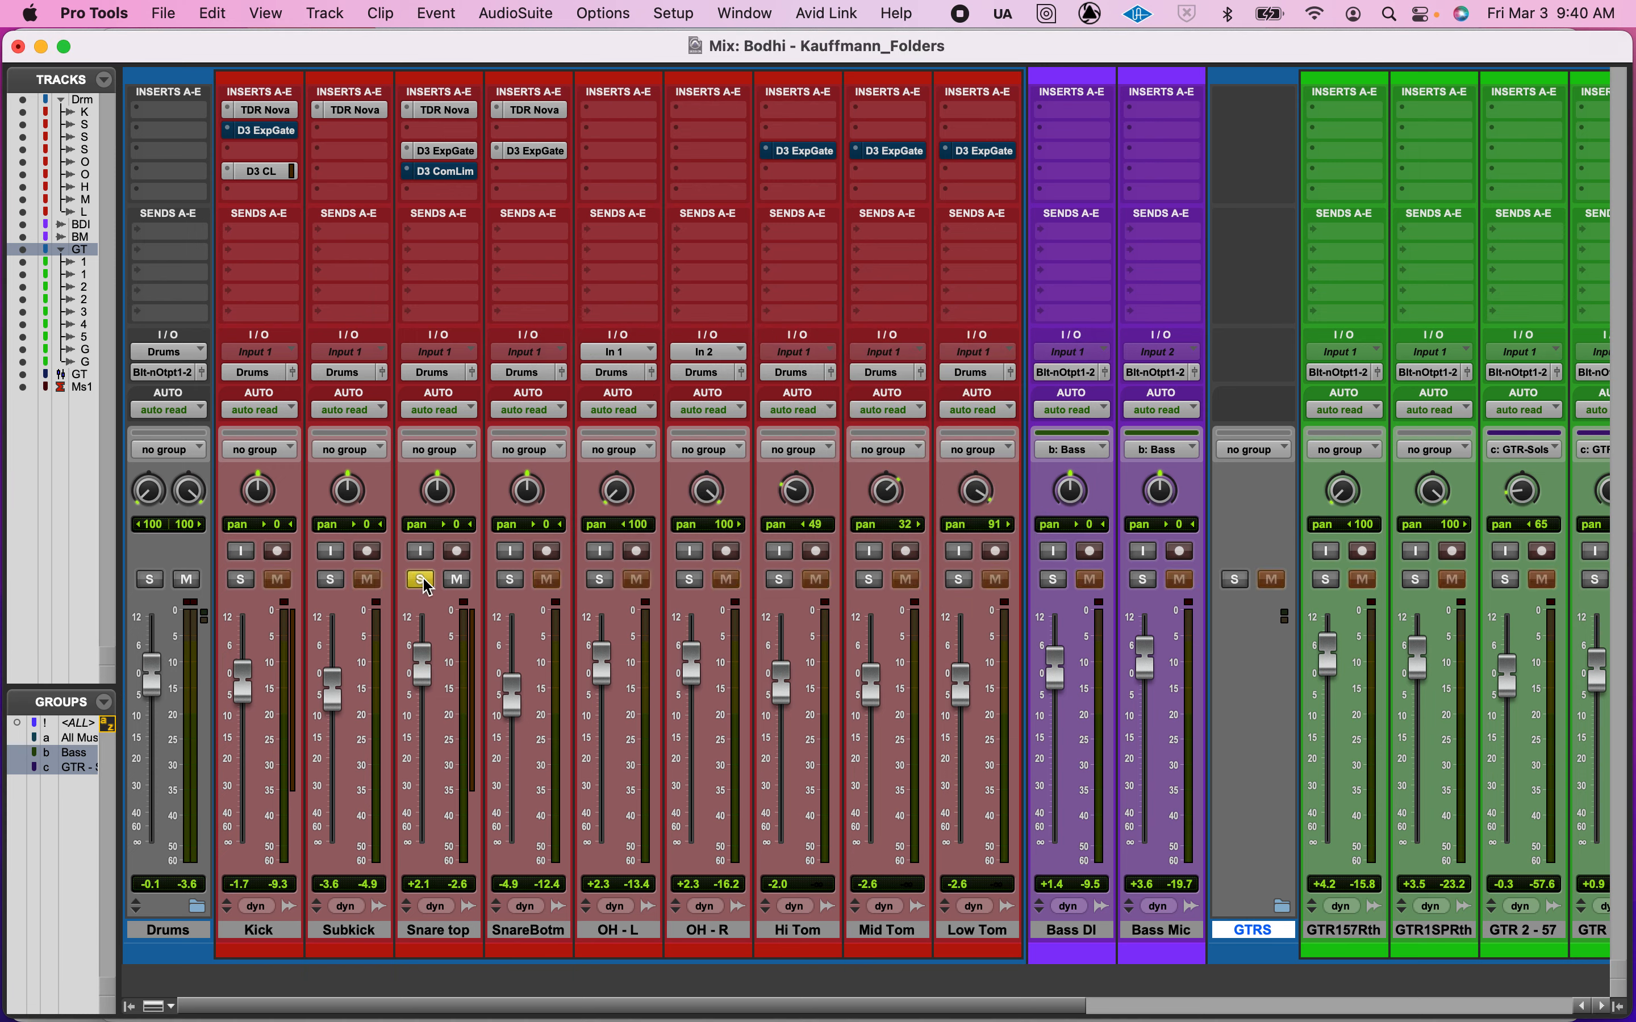
- Activate the Snare top's compressor, comparing both it and the expander/gate insert bypassed and active during playback
click(445, 173)
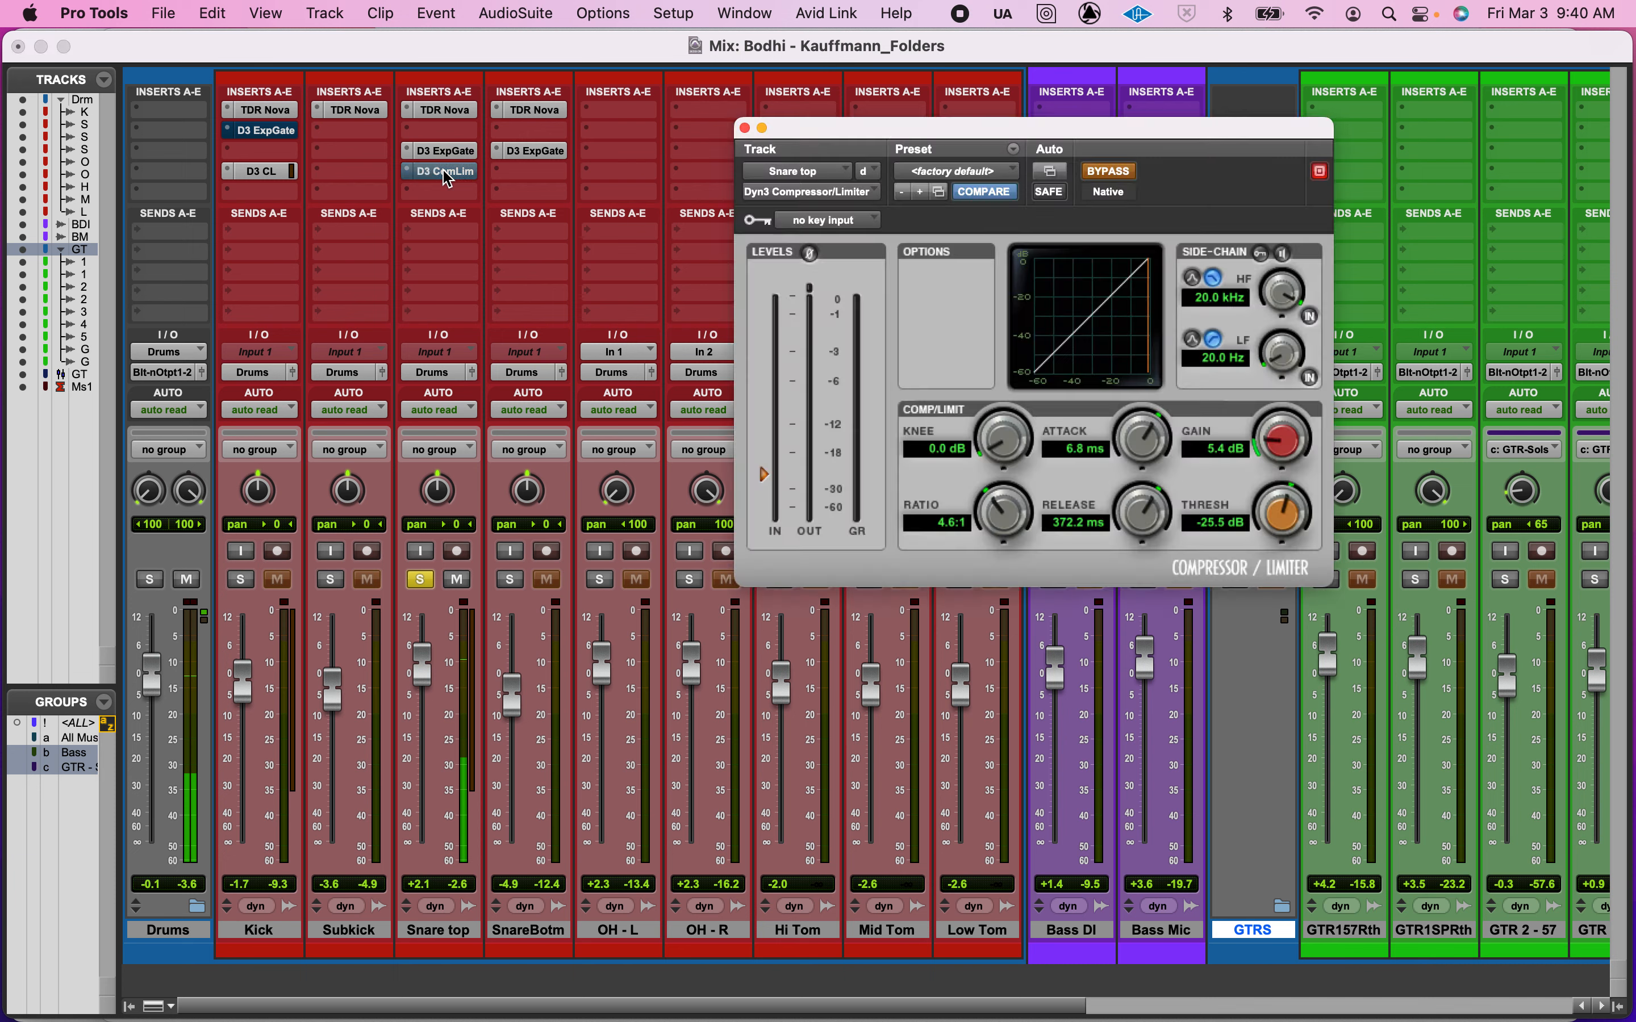
click(1105, 173)
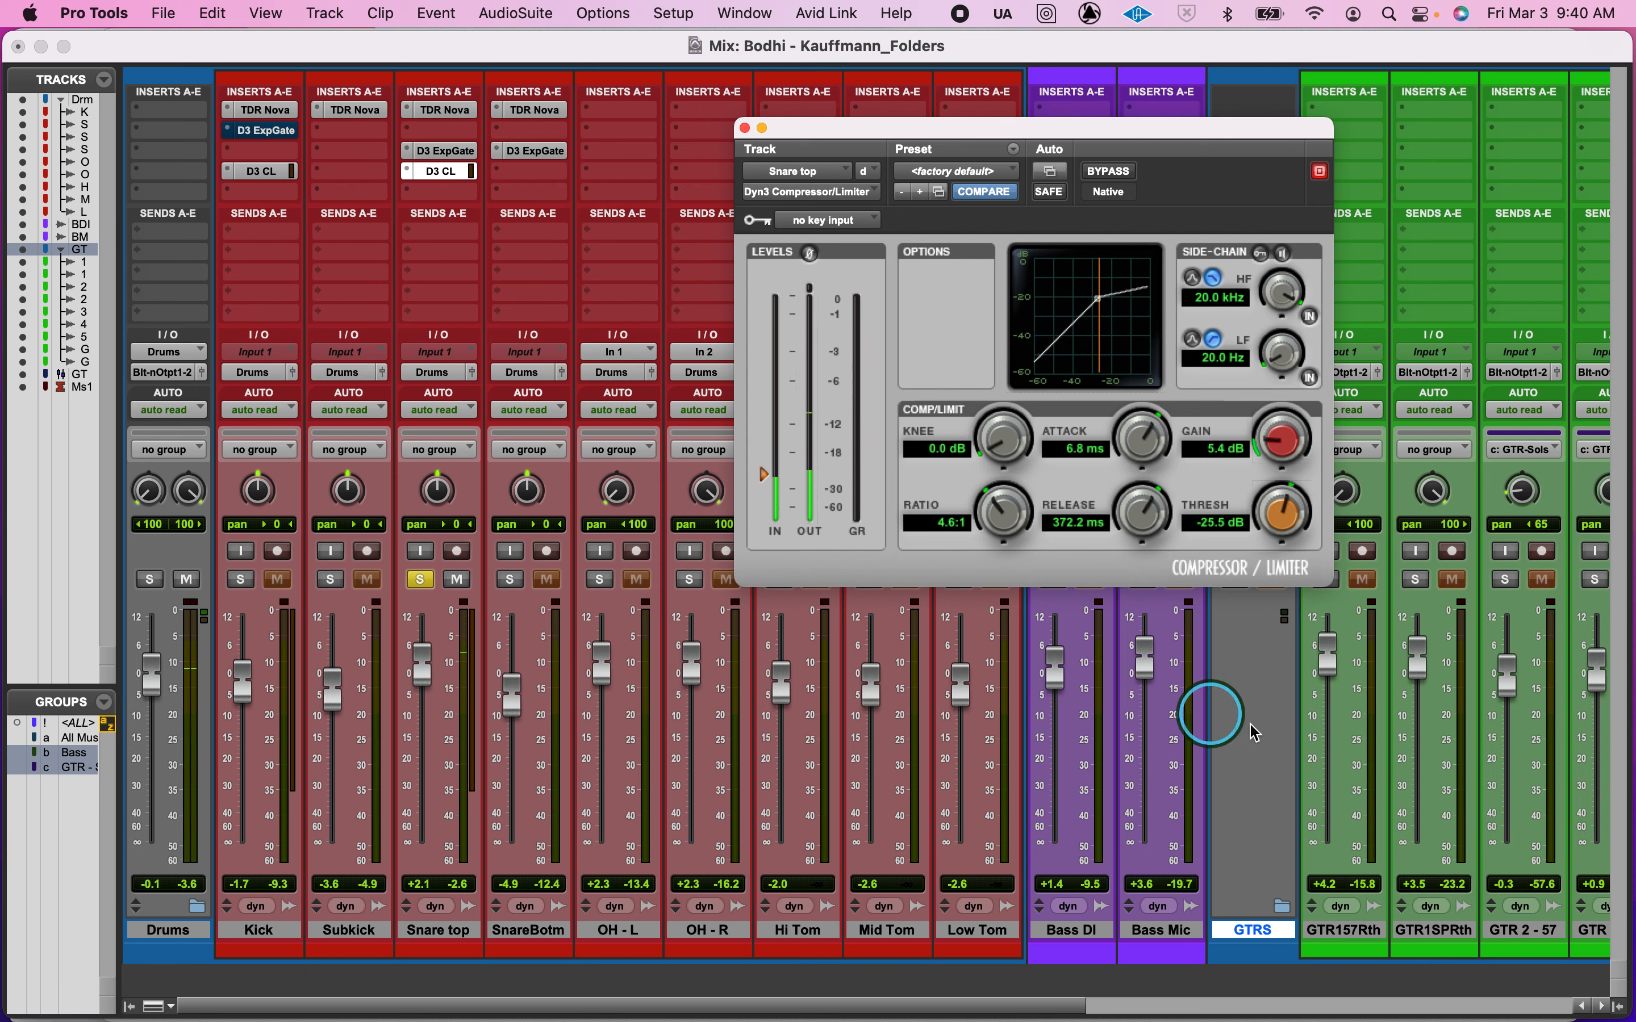
click(1111, 172)
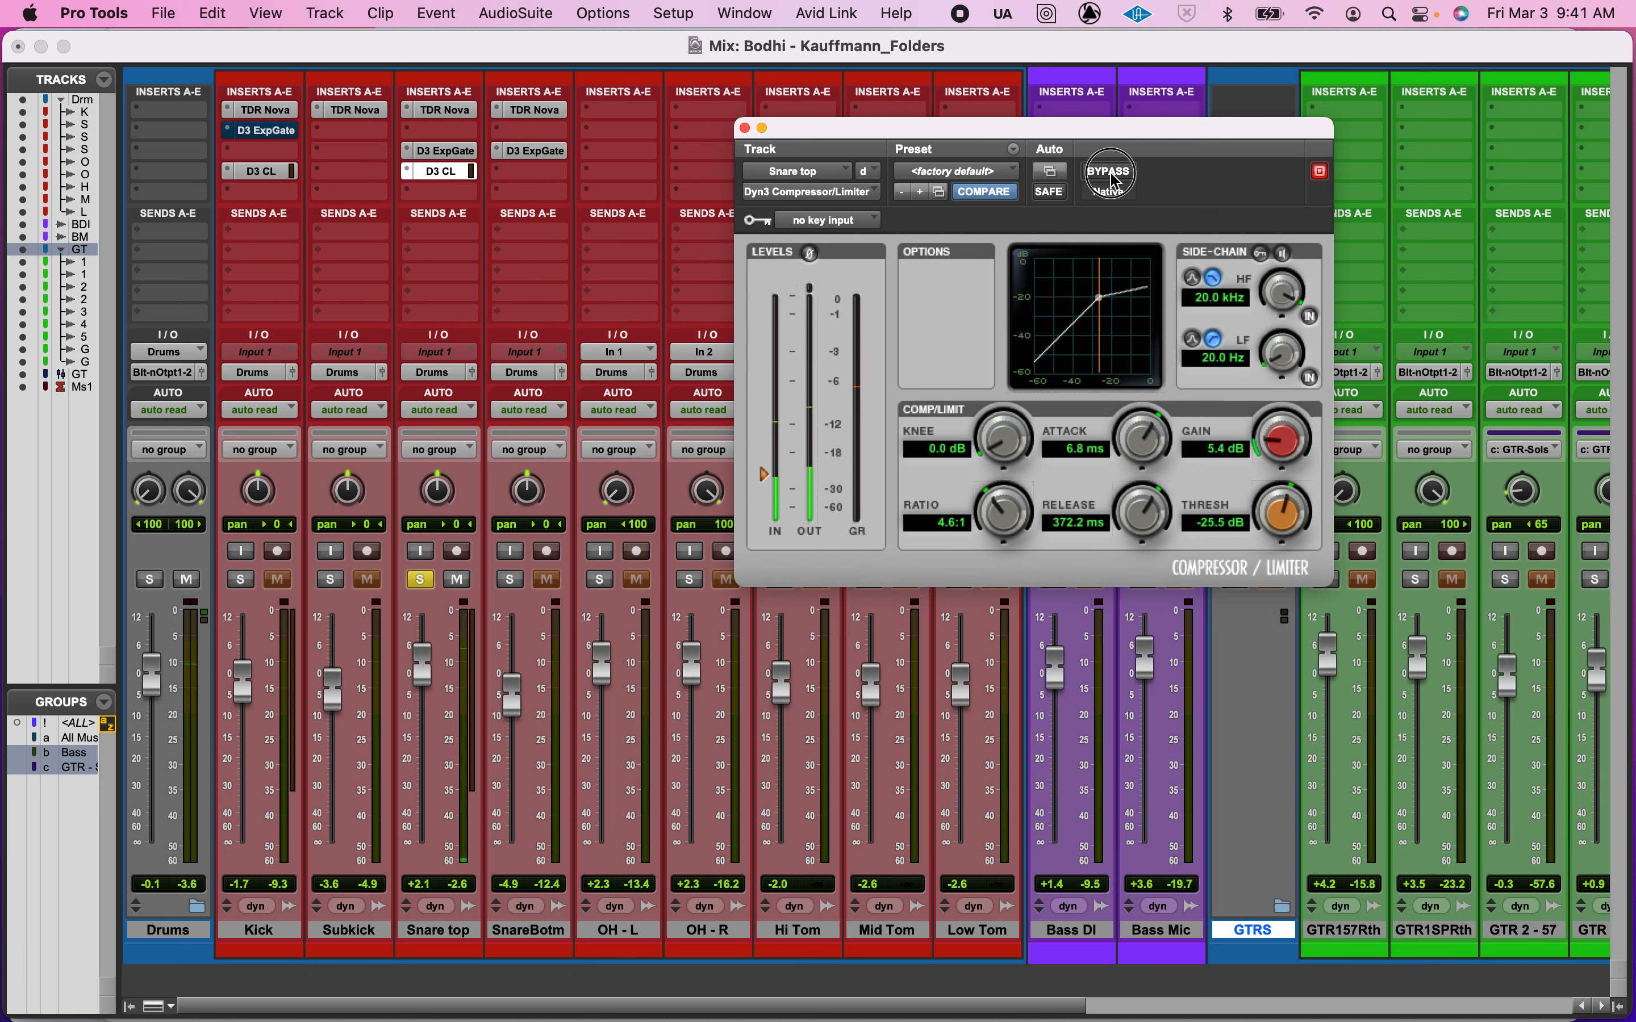
click(1110, 172)
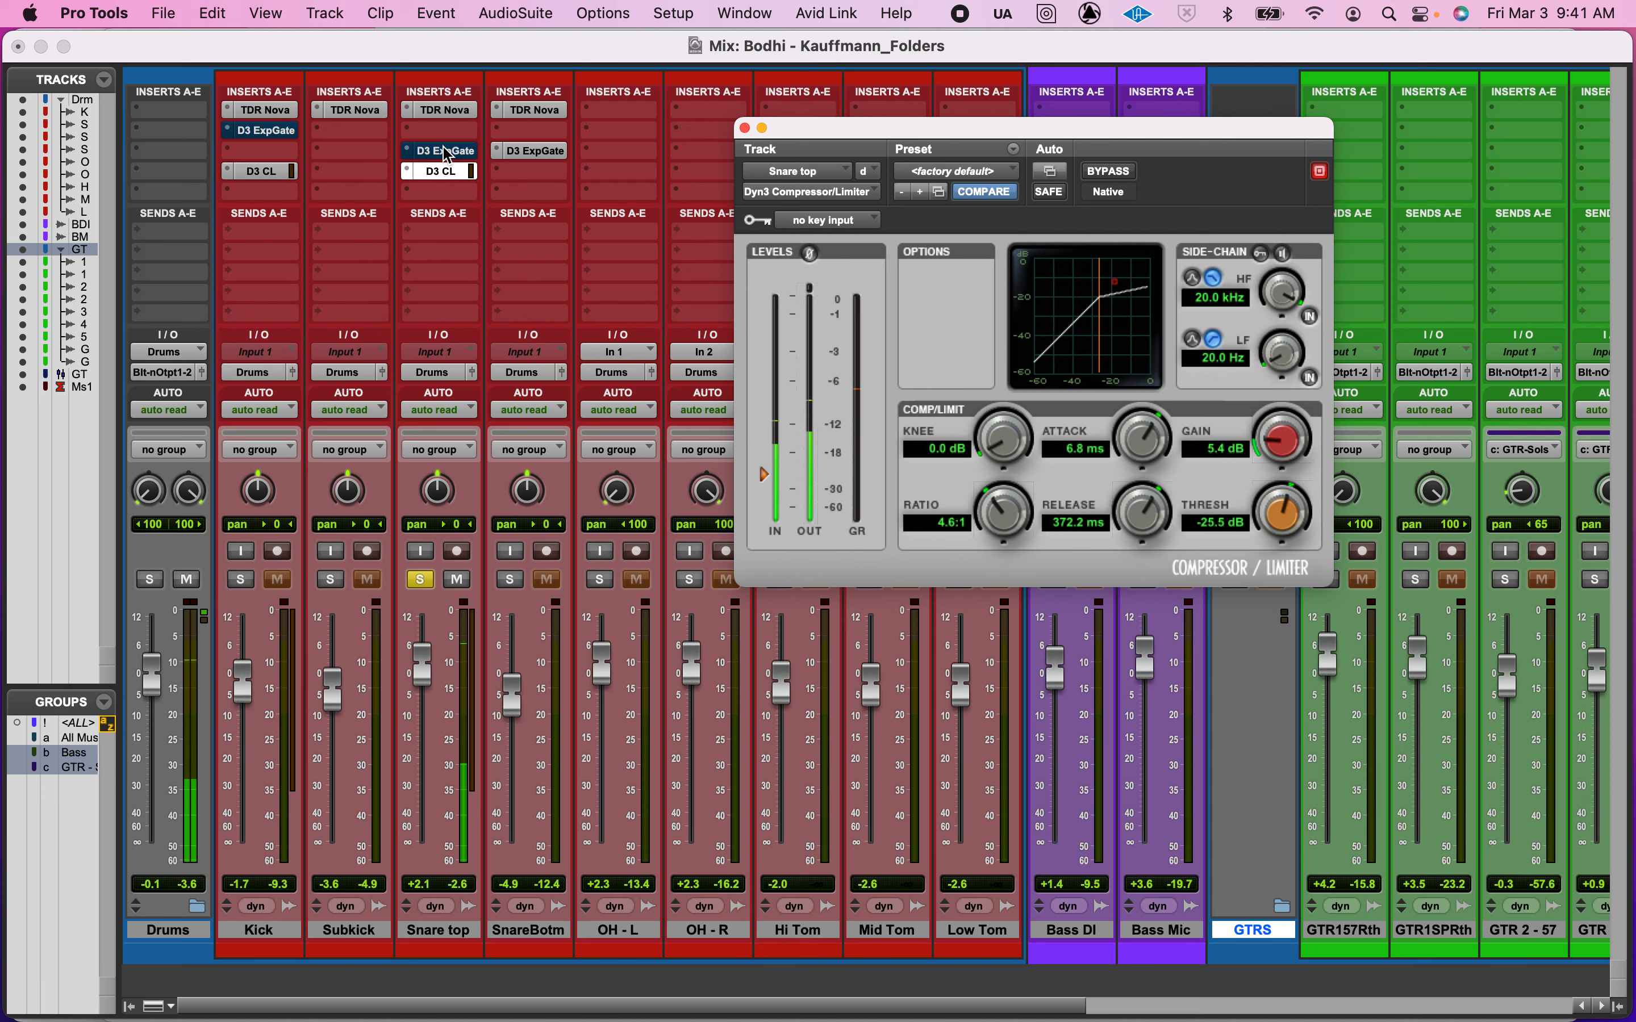
super+click(448, 148)
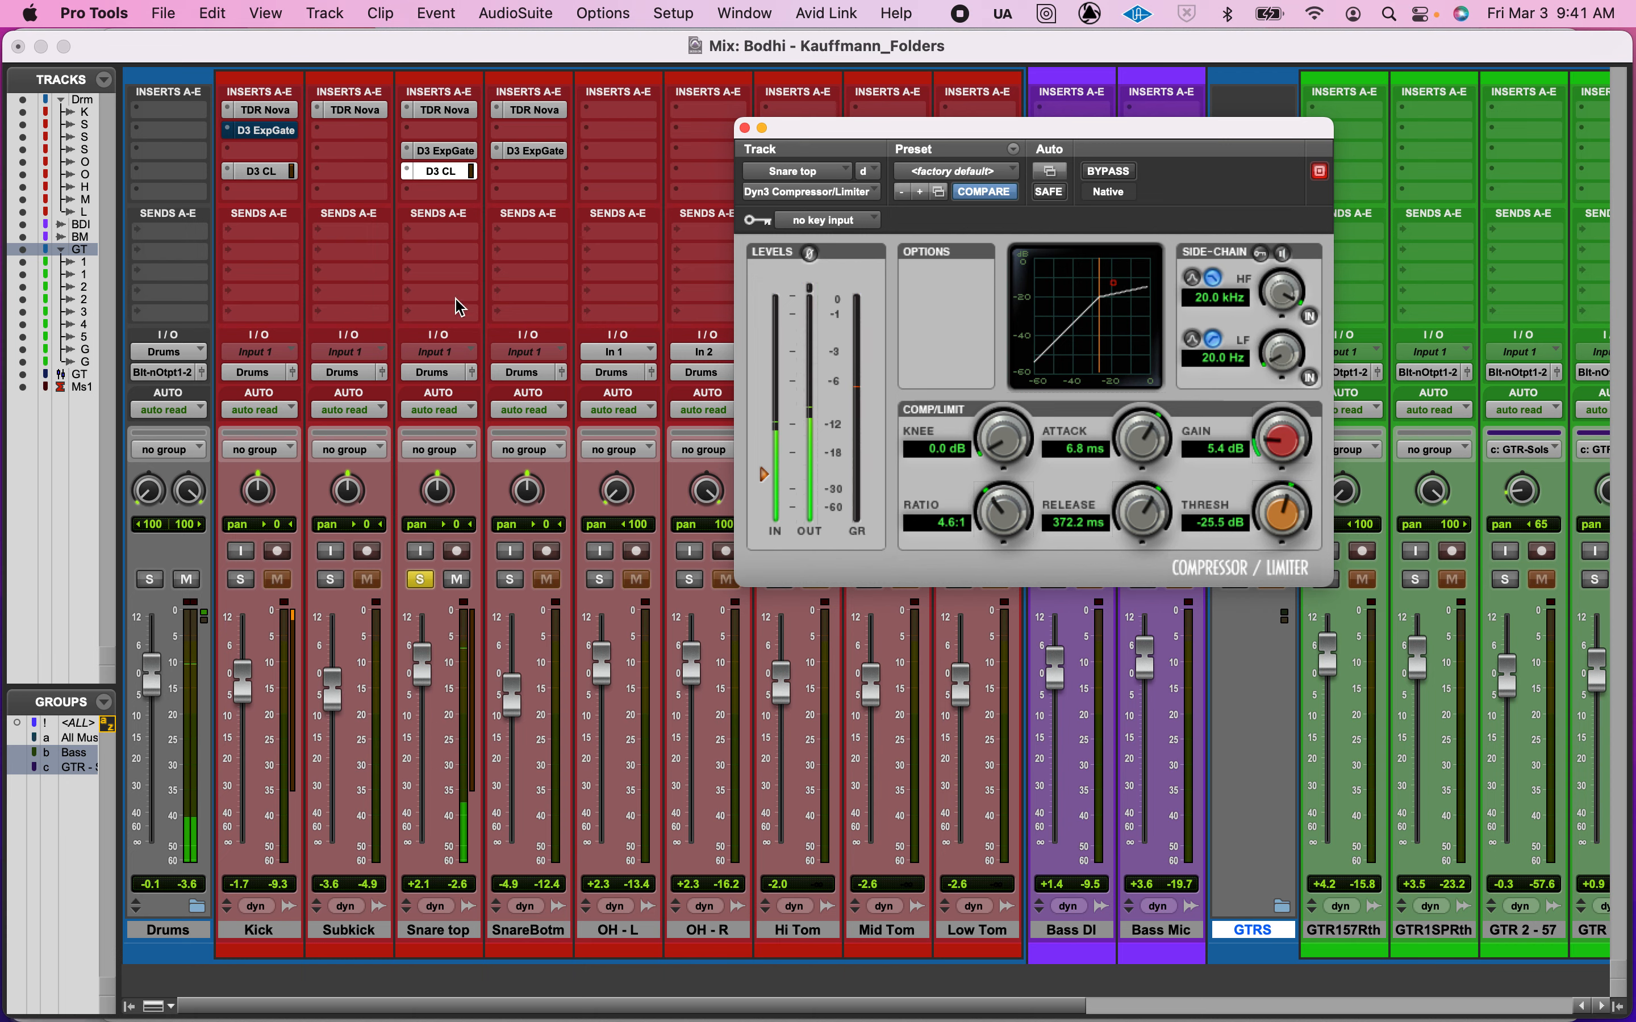
- Clear the Snare top solo to hear the snare in the full mix, and close its compressor window
click(420, 580)
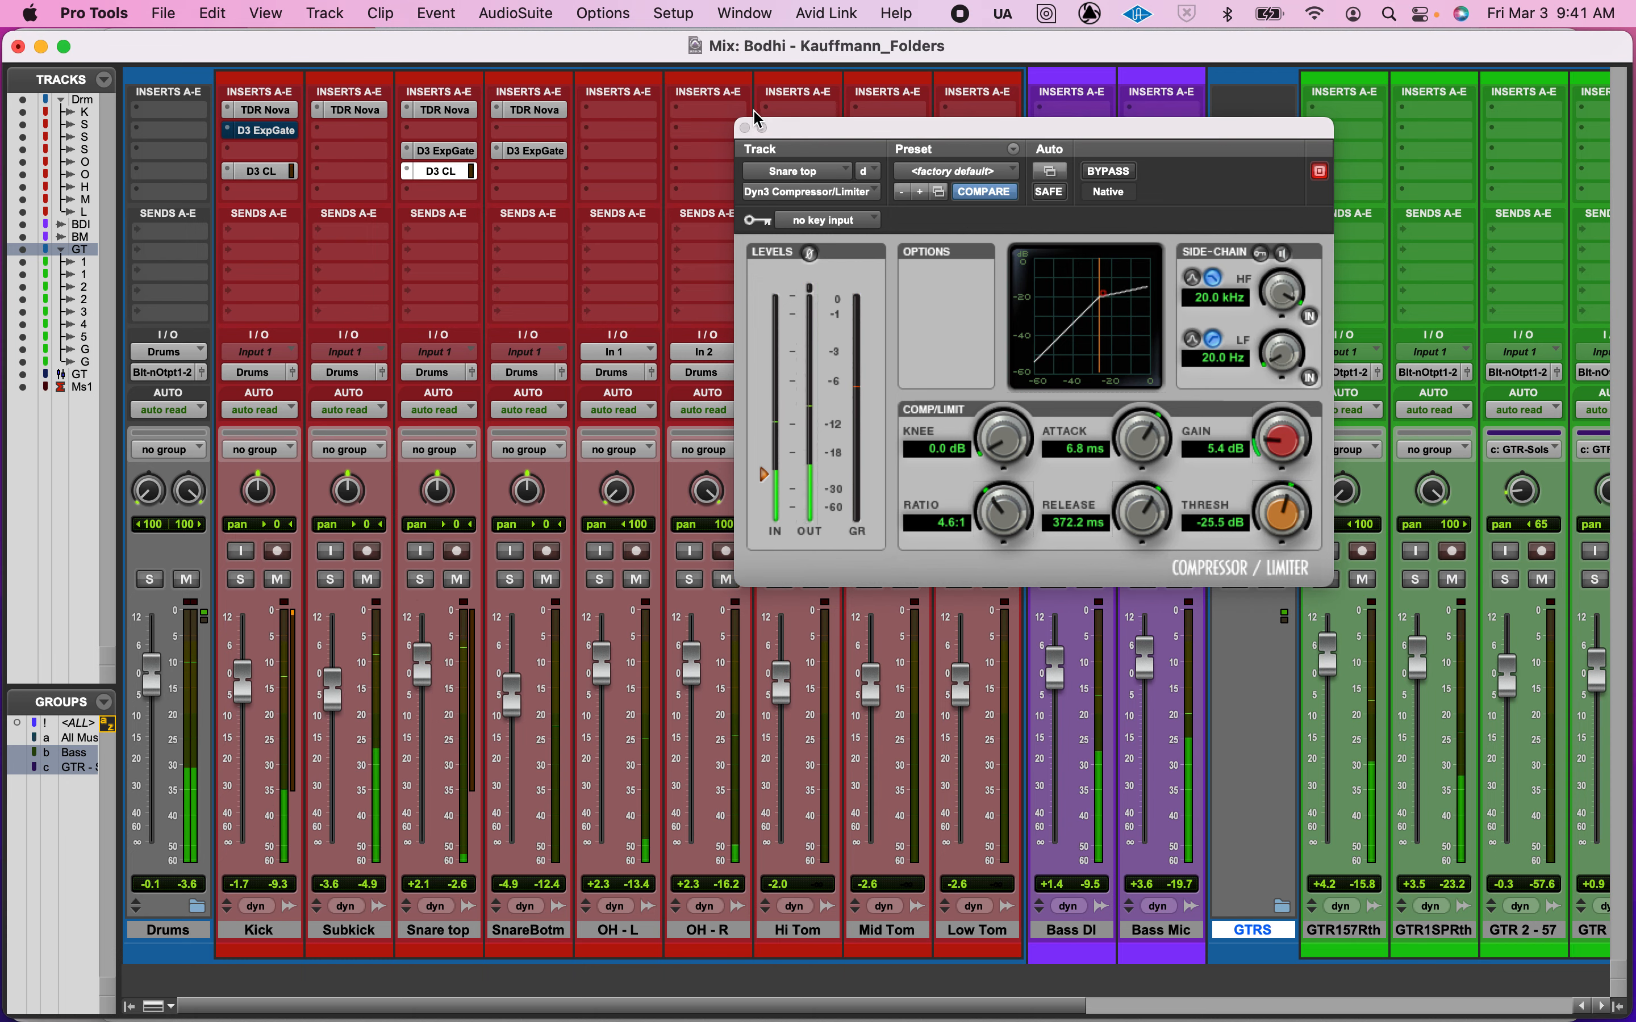
click(746, 127)
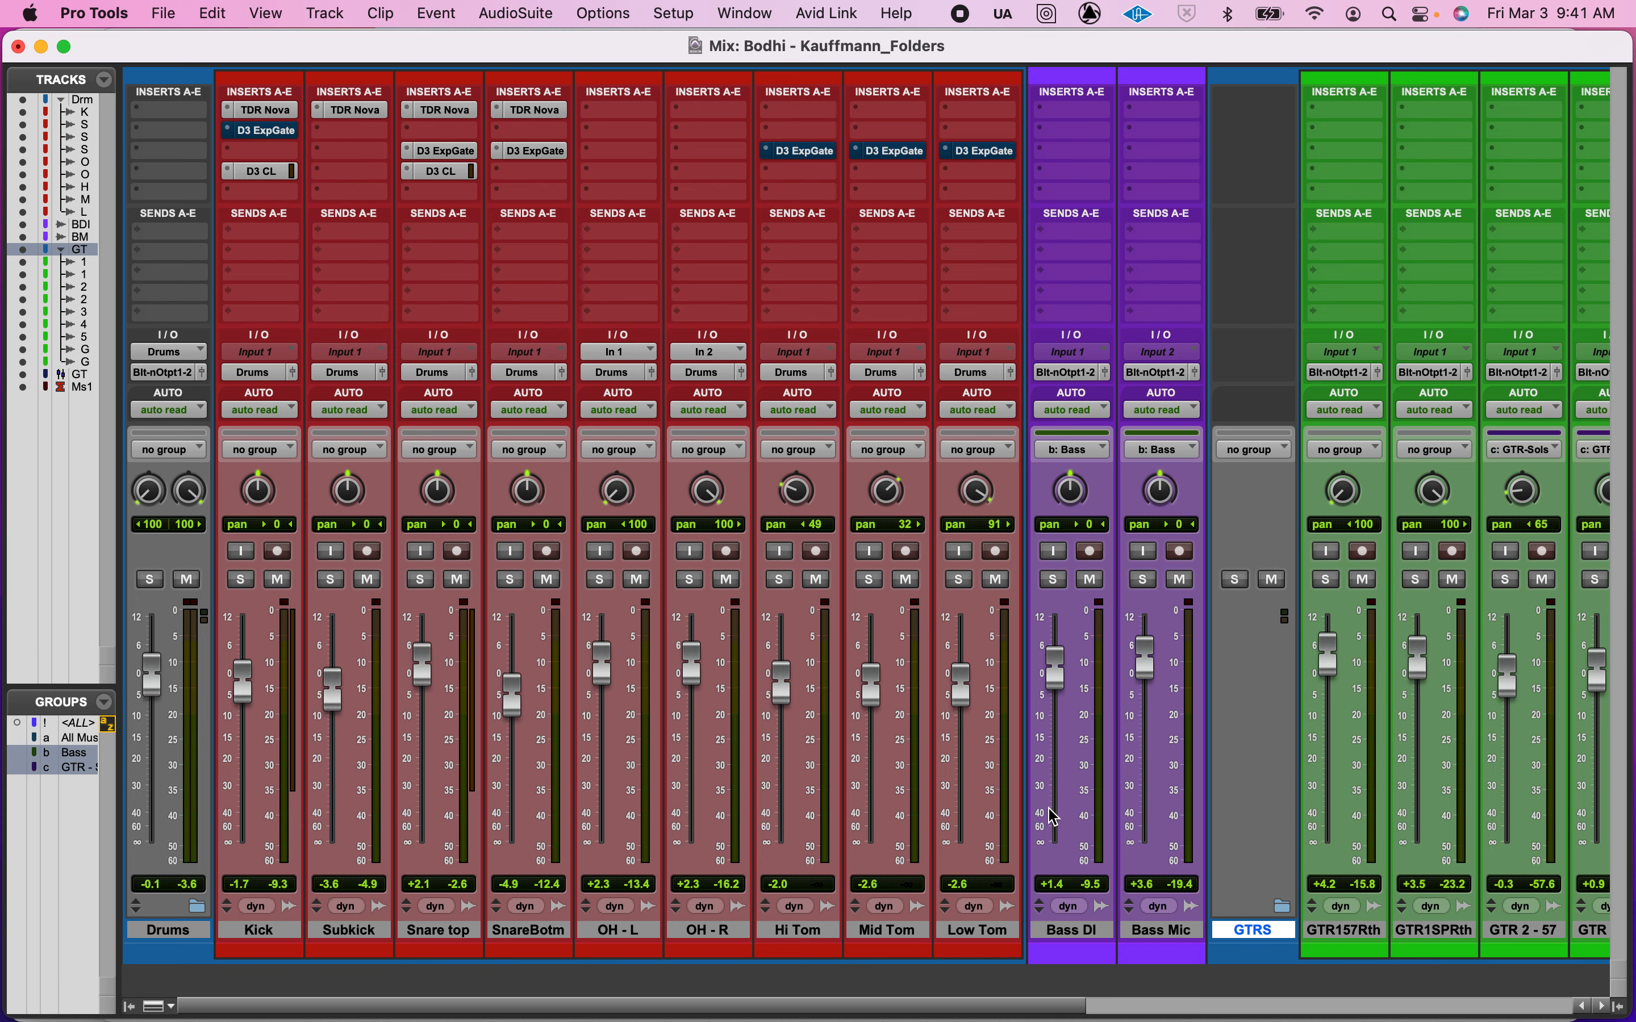
- Examine the guitar tracks in the Mix and Edit windows, showing the full length of the guitar and solo clips on the timeline
scroll(1054, 818, right, 5)
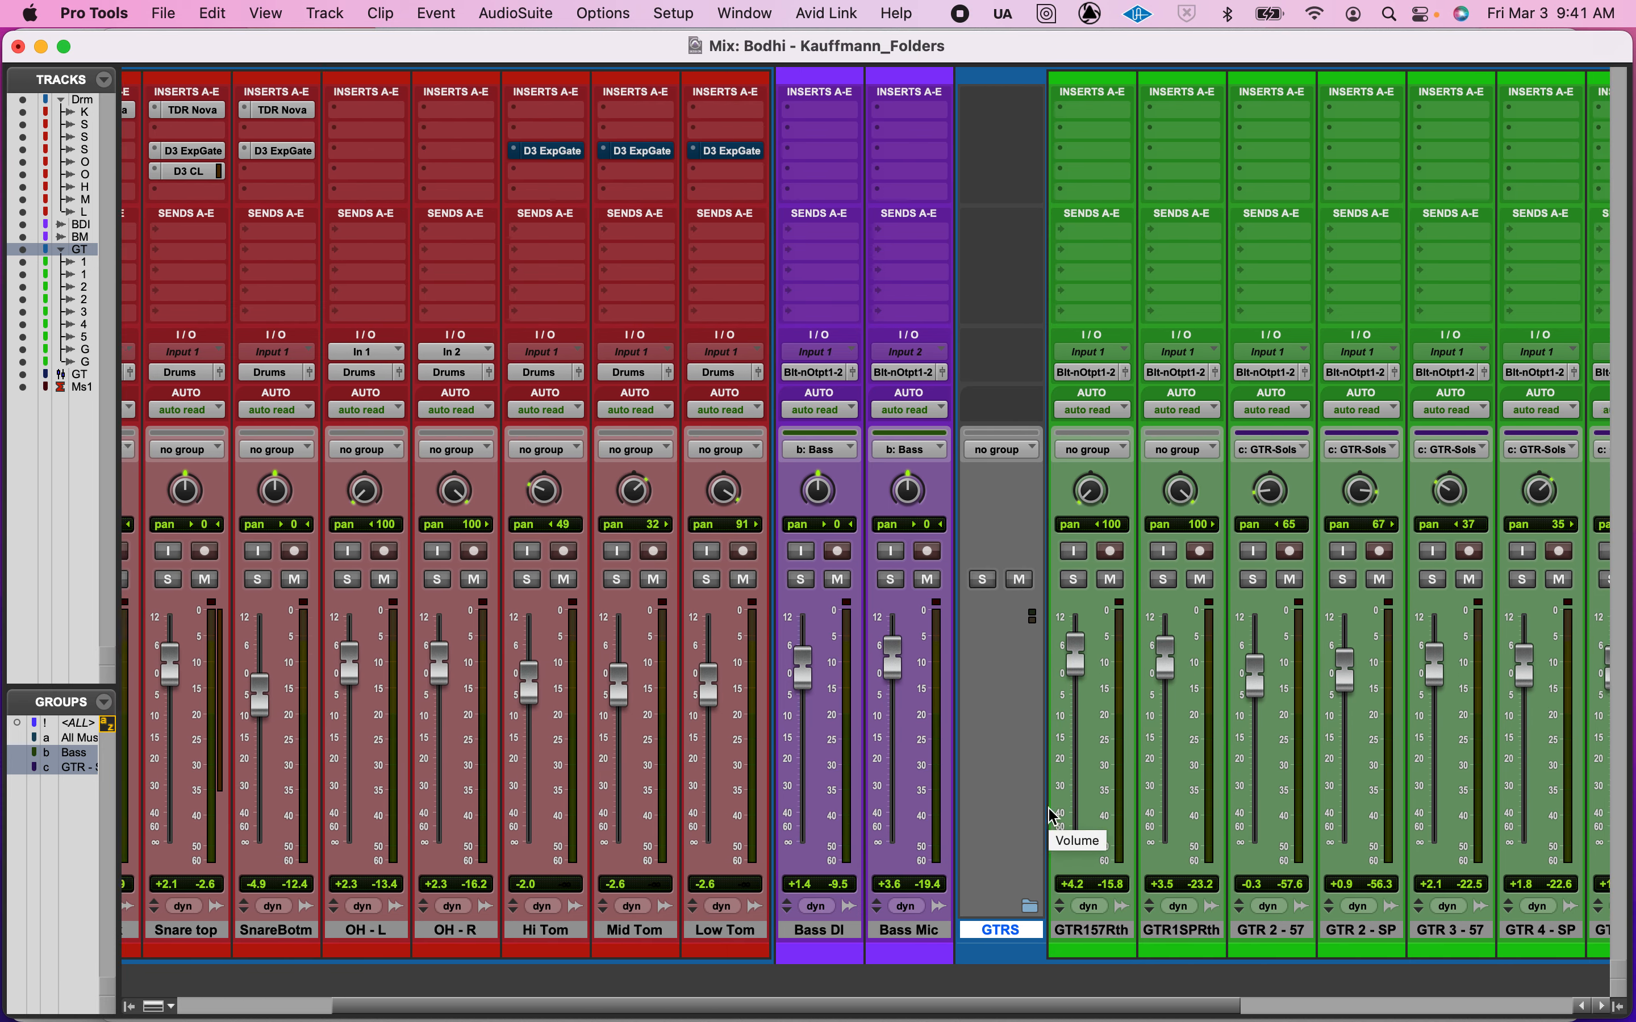
scroll(1054, 818, right, 8)
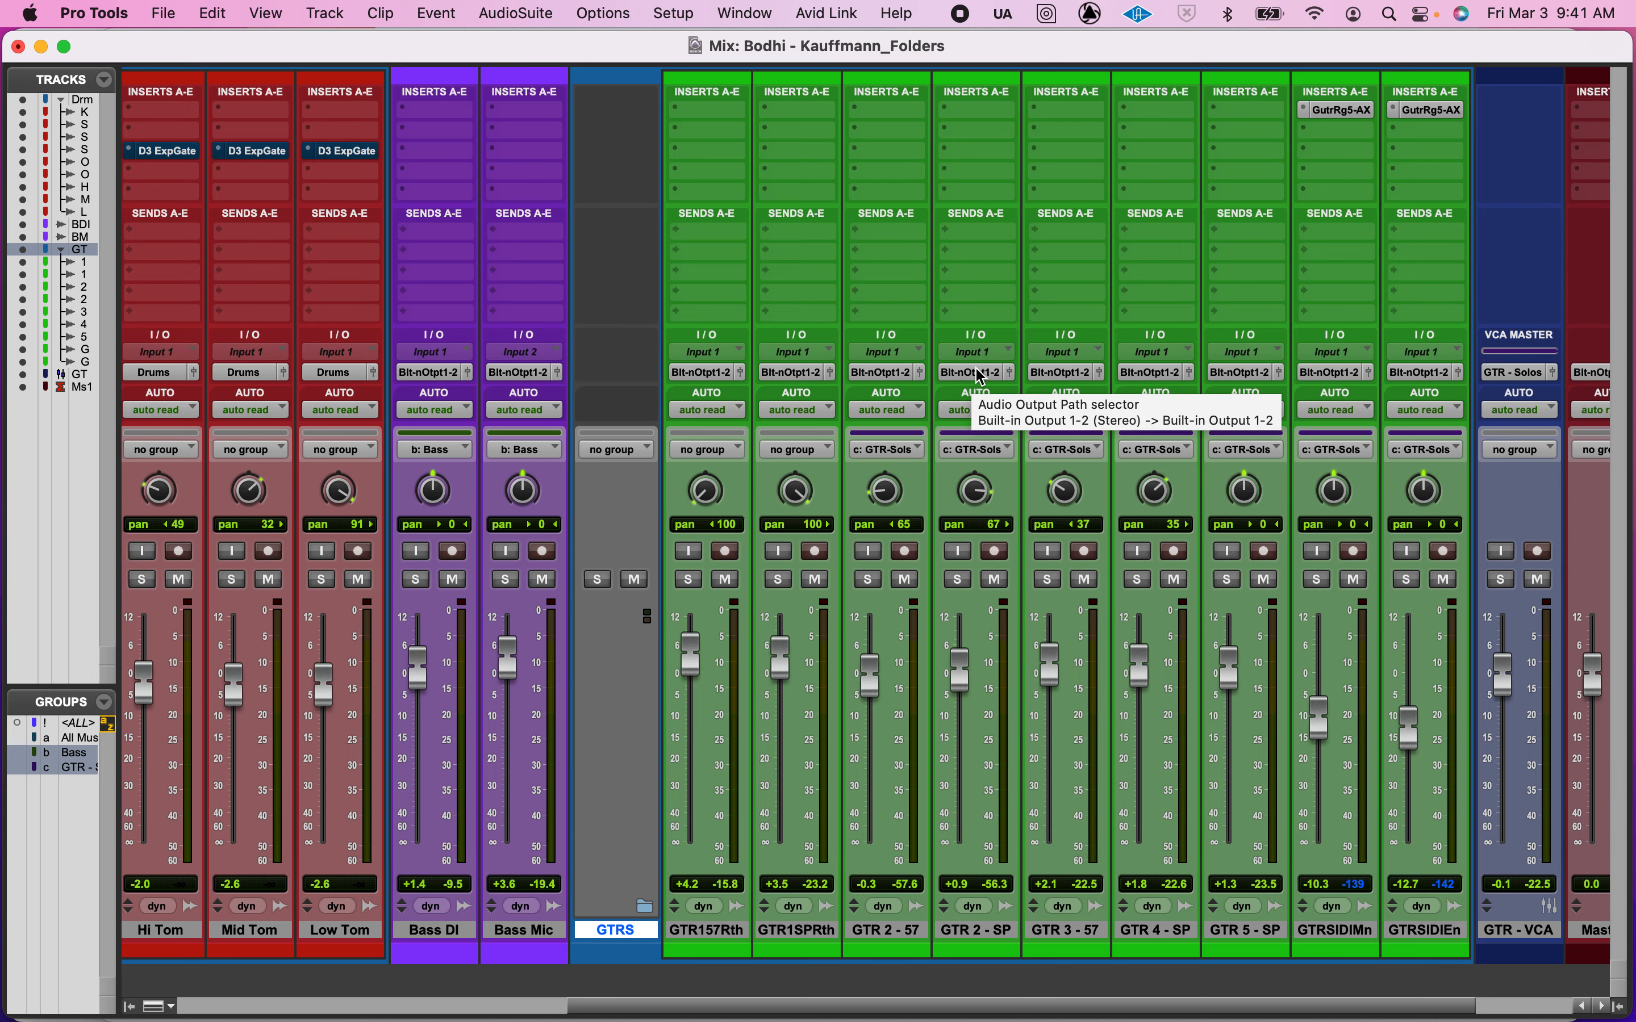
key(super+equal)
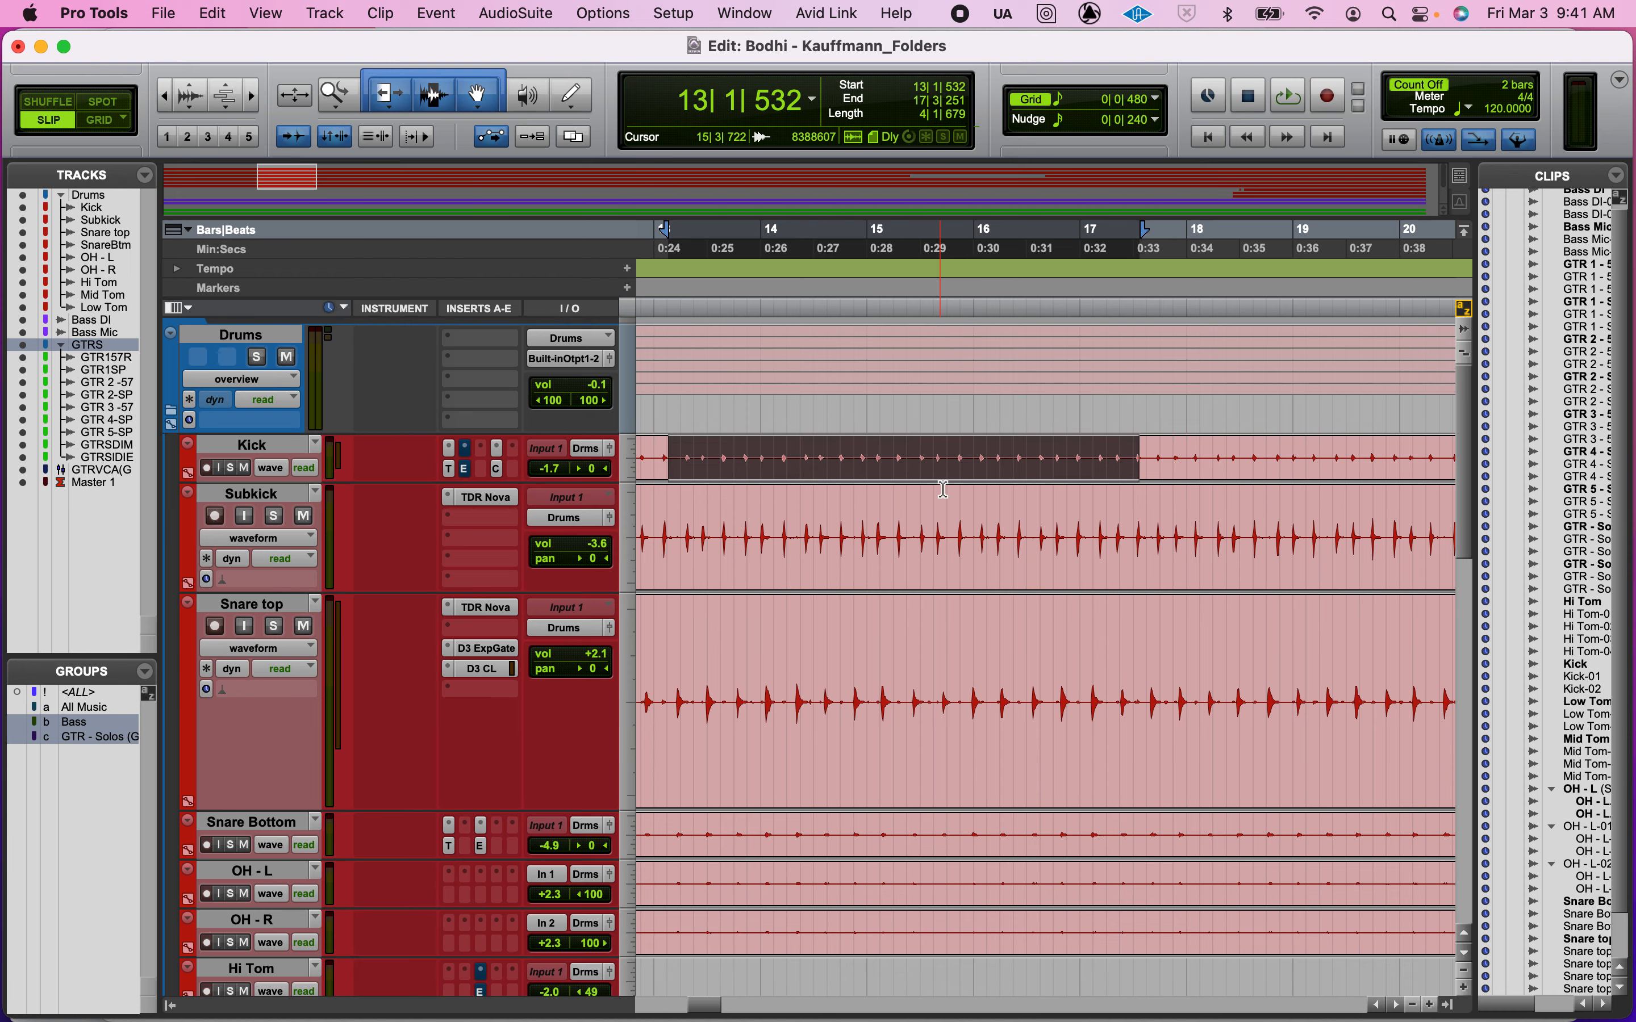
scroll(945, 489, down, 20)
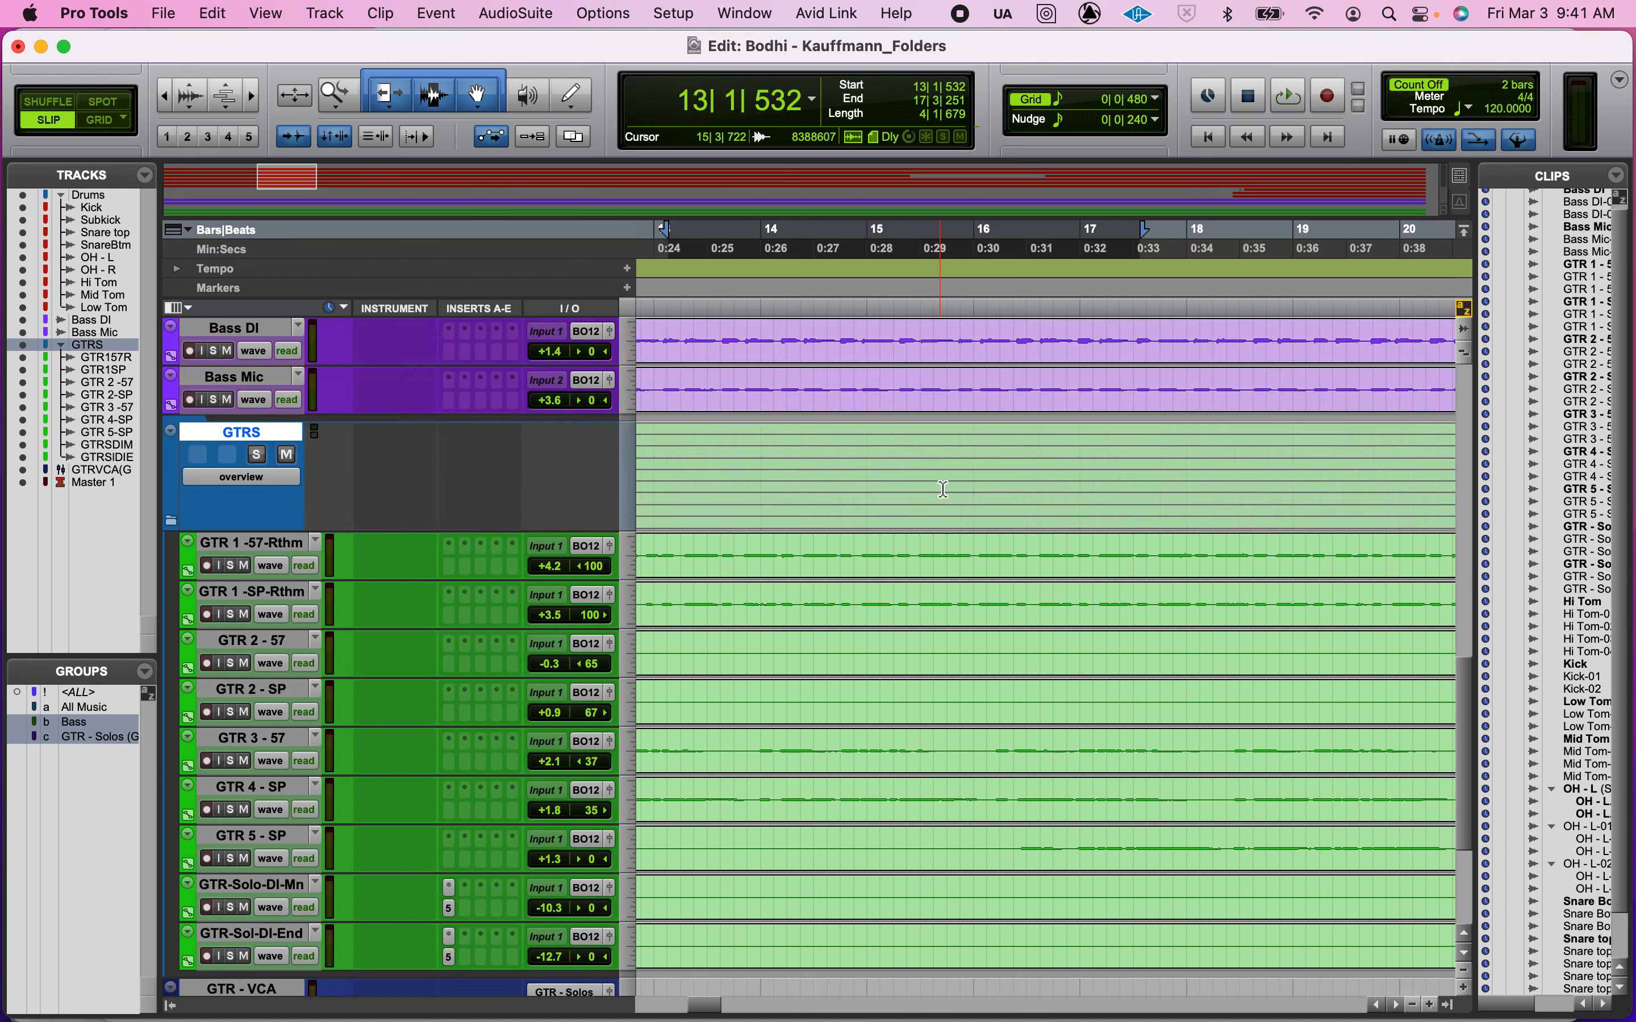
scroll(945, 489, up, 3)
scroll(944, 485, down, 5)
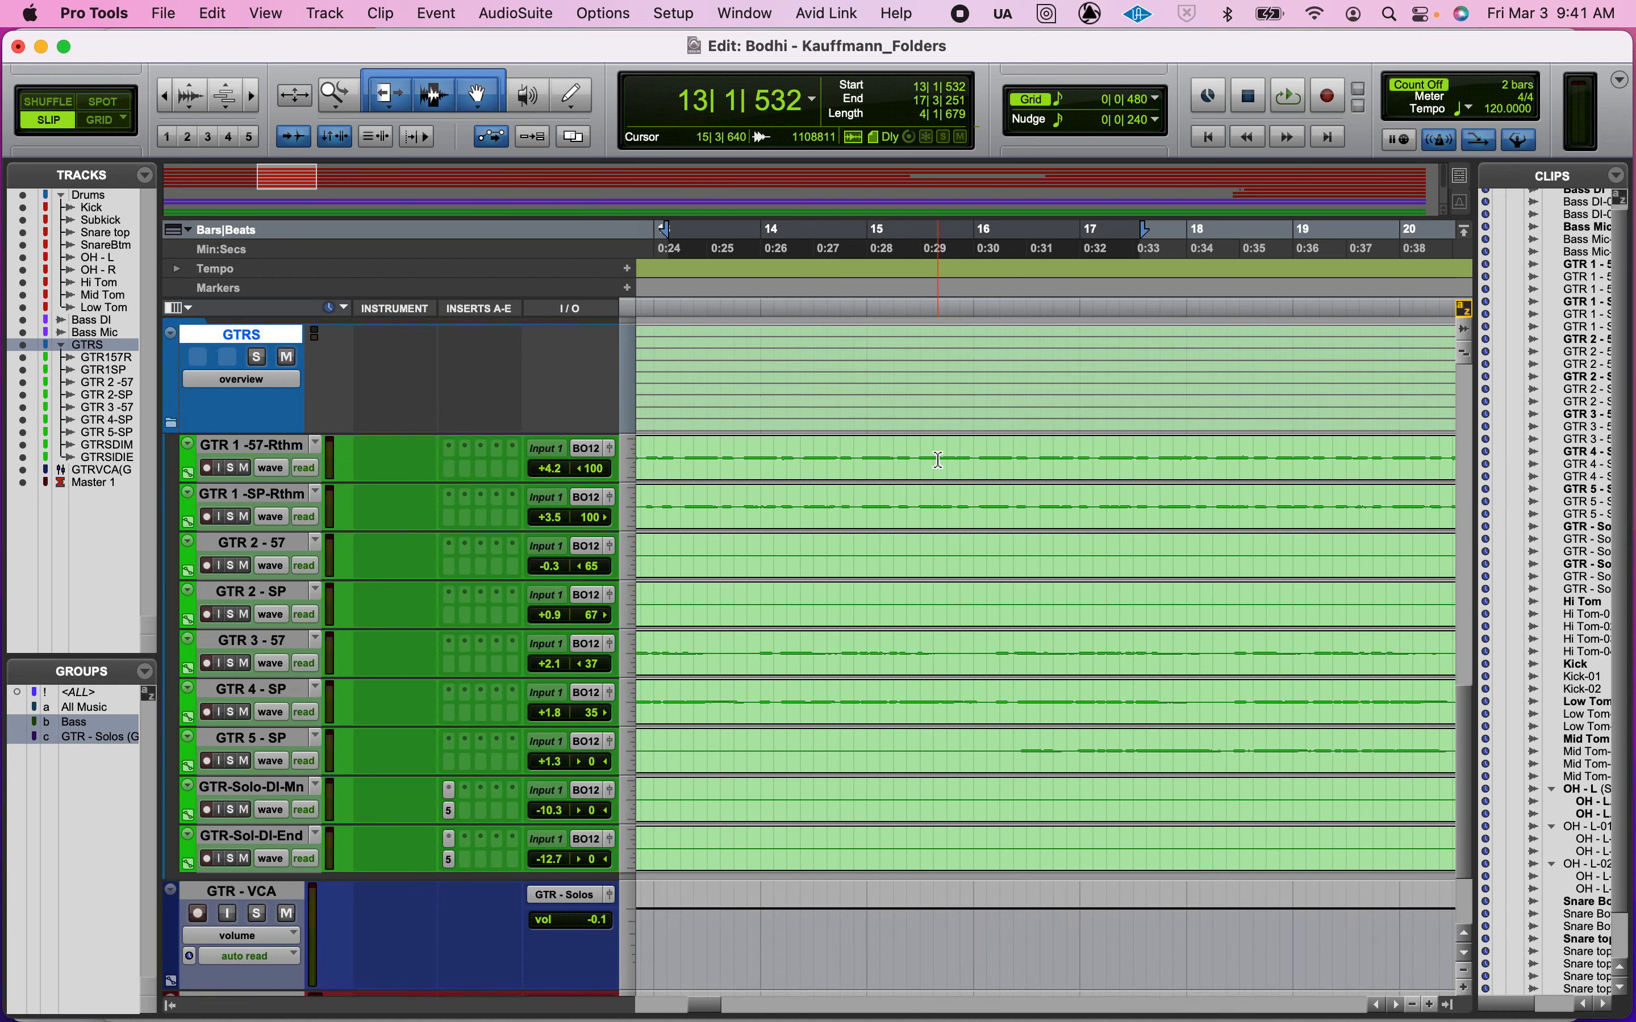
click(939, 460)
key(super+bracketleft)
key(super+bracketleft)
key(super+bracketleft)
key(super+bracketleft)
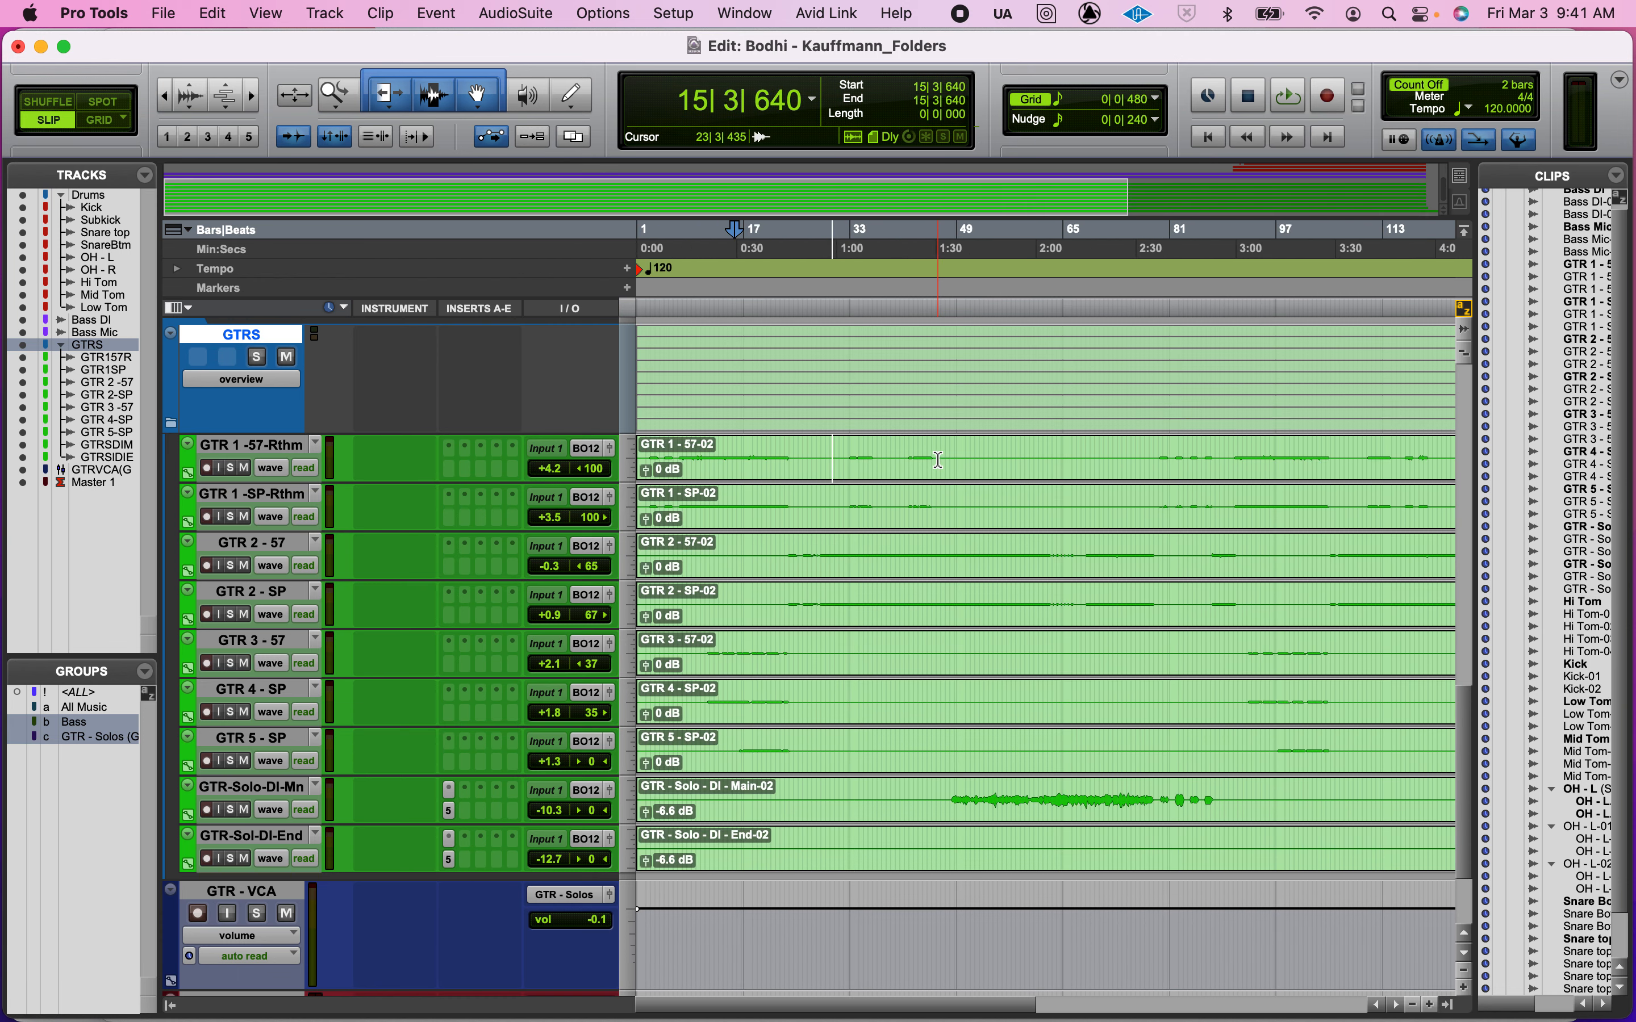
key(super+bracketleft)
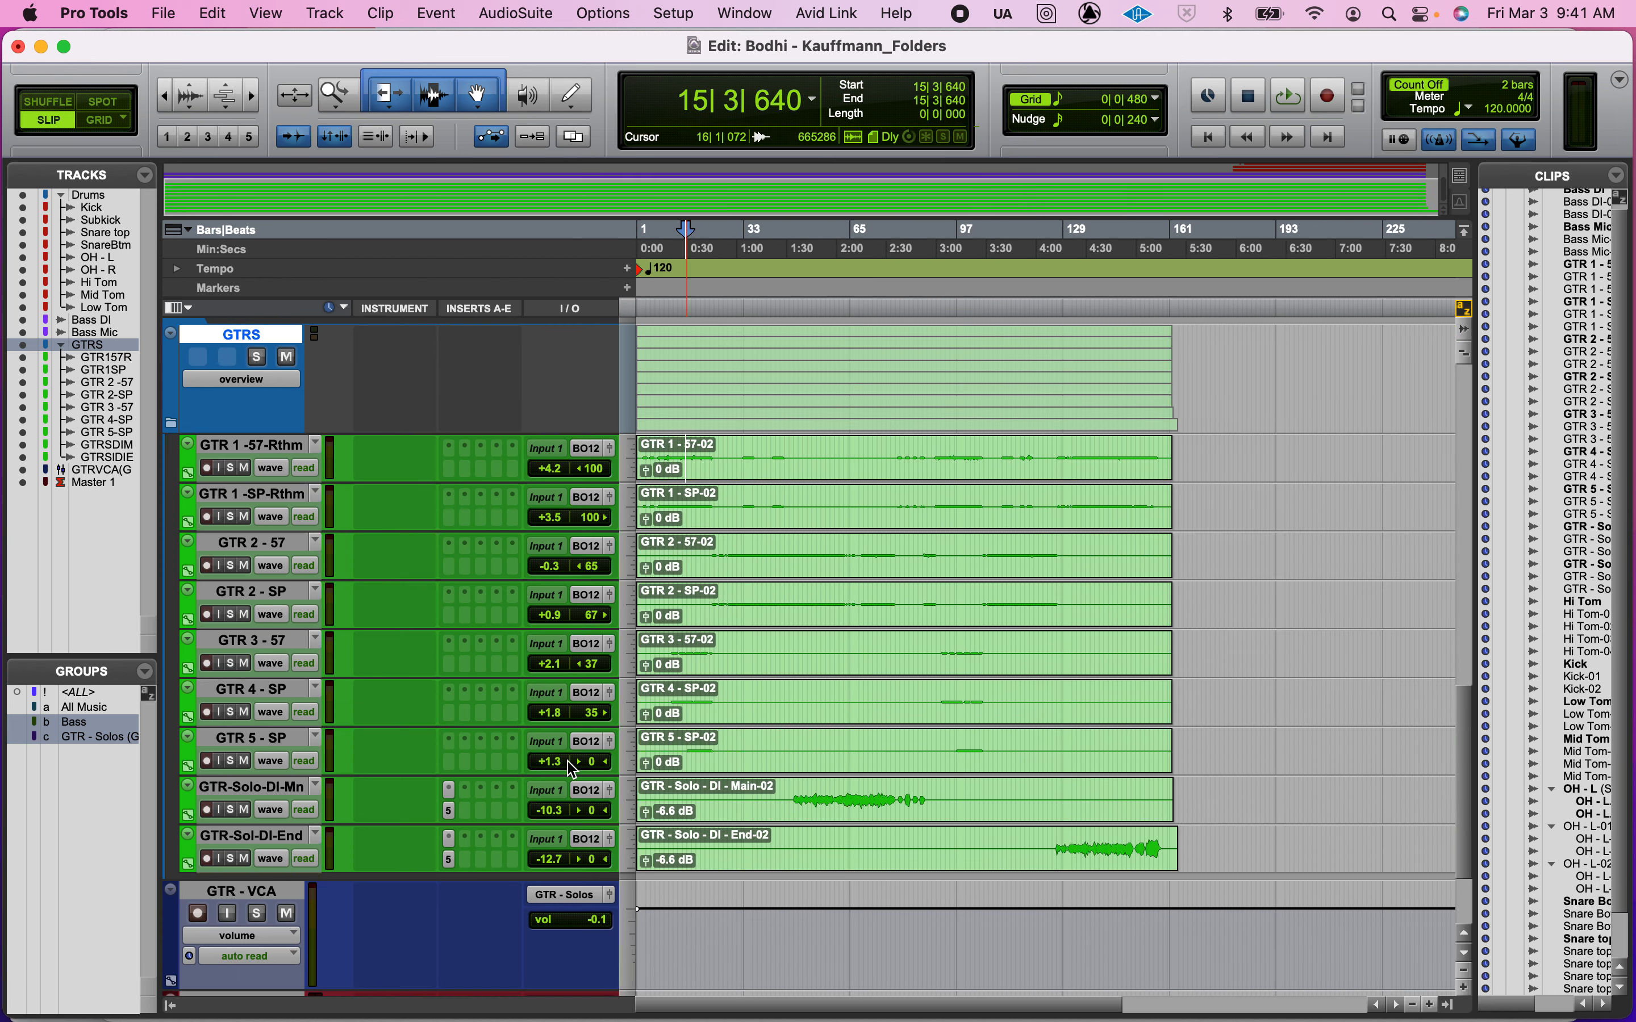